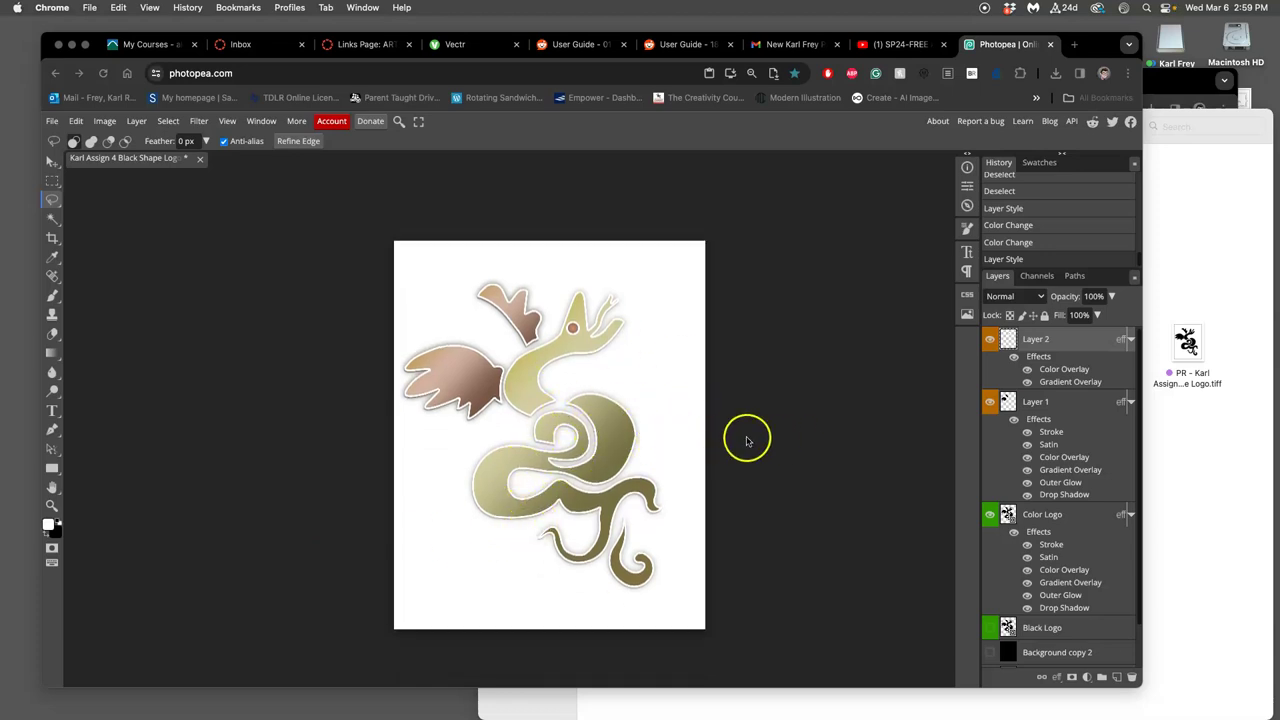
# - Resize the logo image to 8 × 10 inches at 350 pixels per inch
pyautogui.click(105, 121)
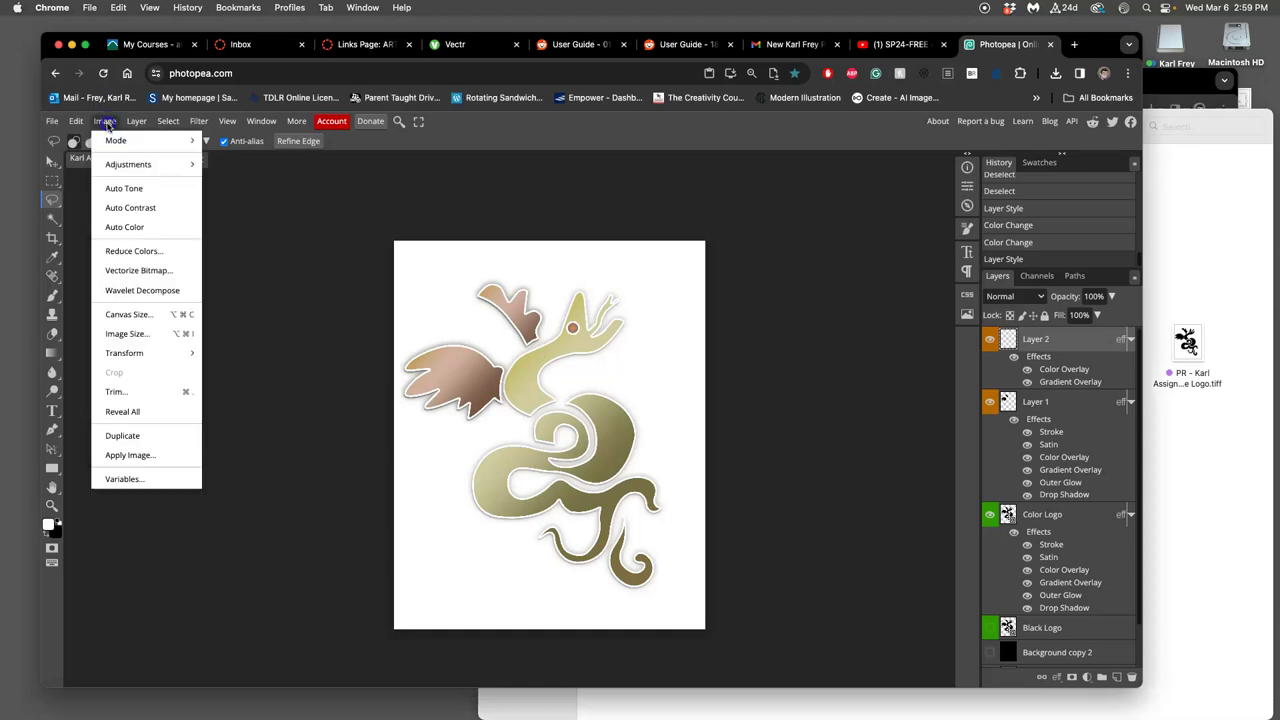
pyautogui.click(175, 333)
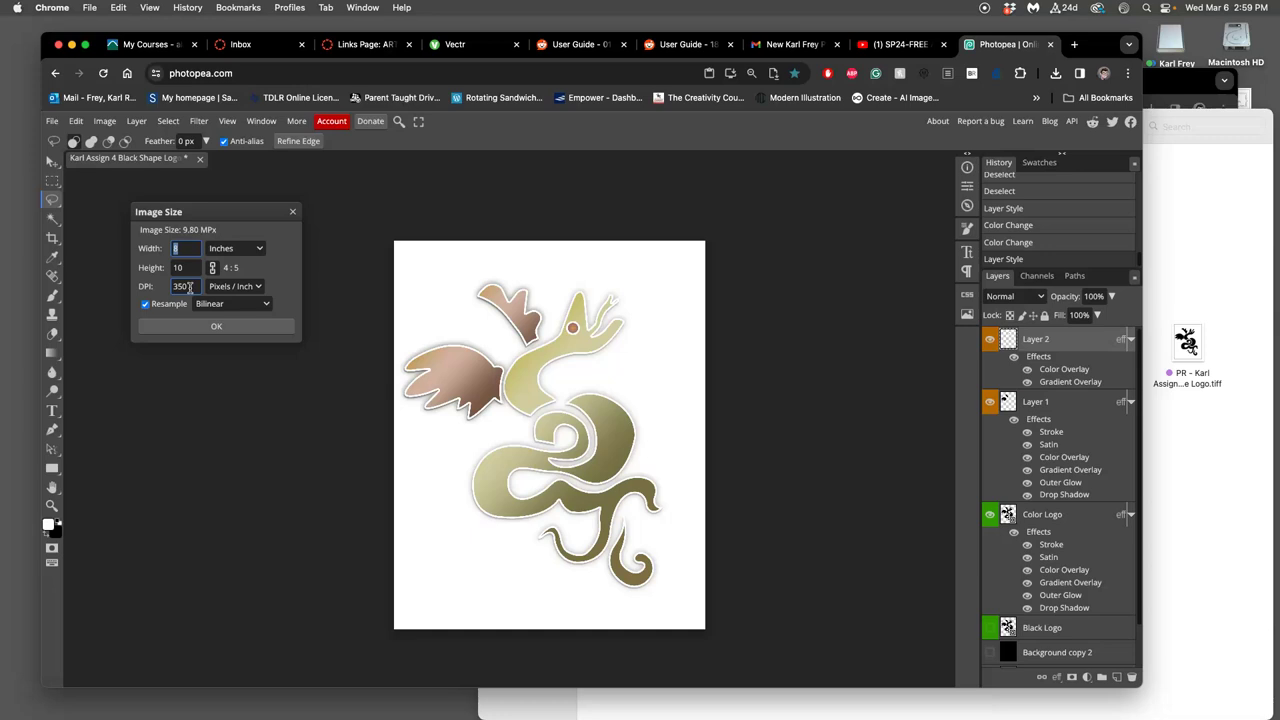
pyautogui.click(197, 329)
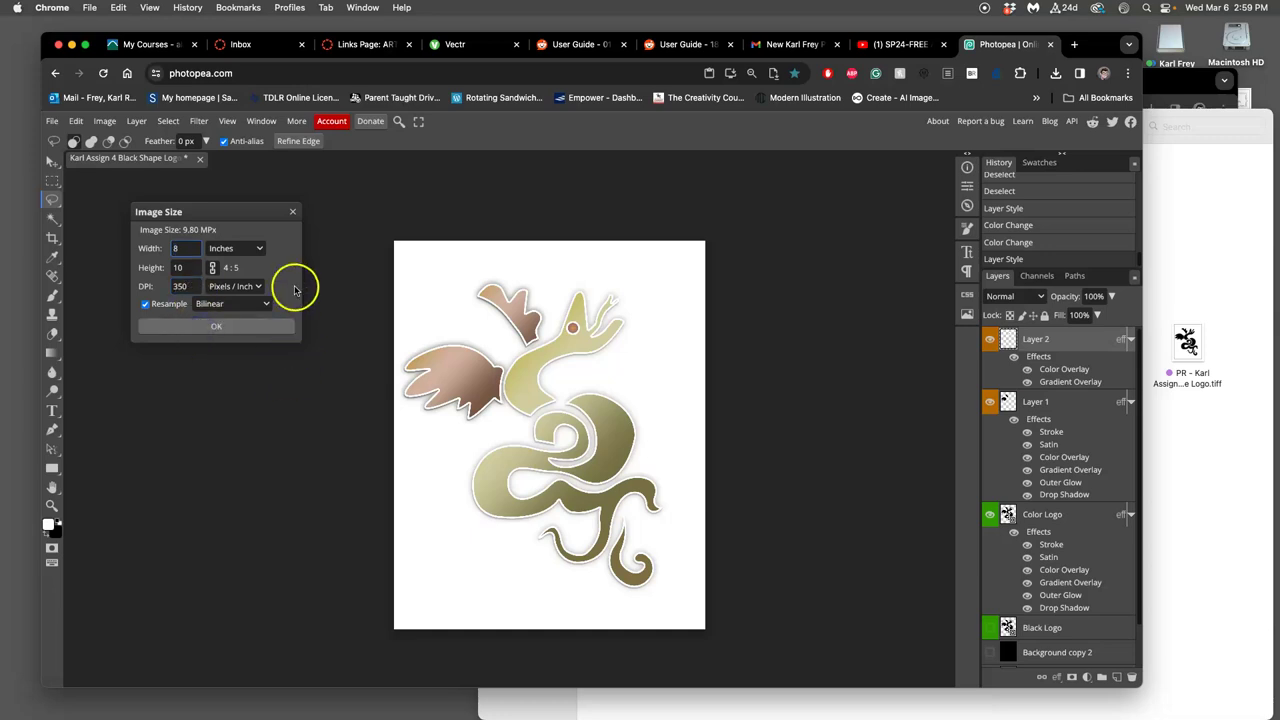
pyautogui.click(293, 213)
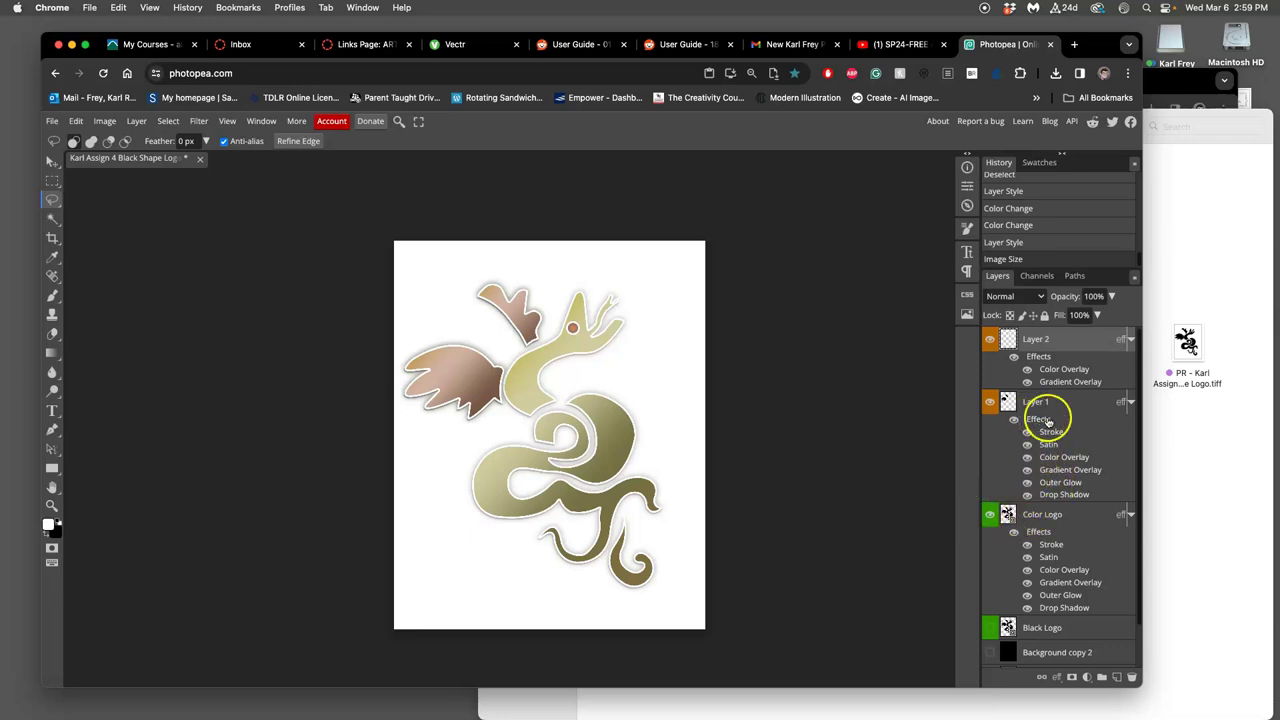
# - Hide Layer 1's drop shadow effect
pyautogui.click(1027, 495)
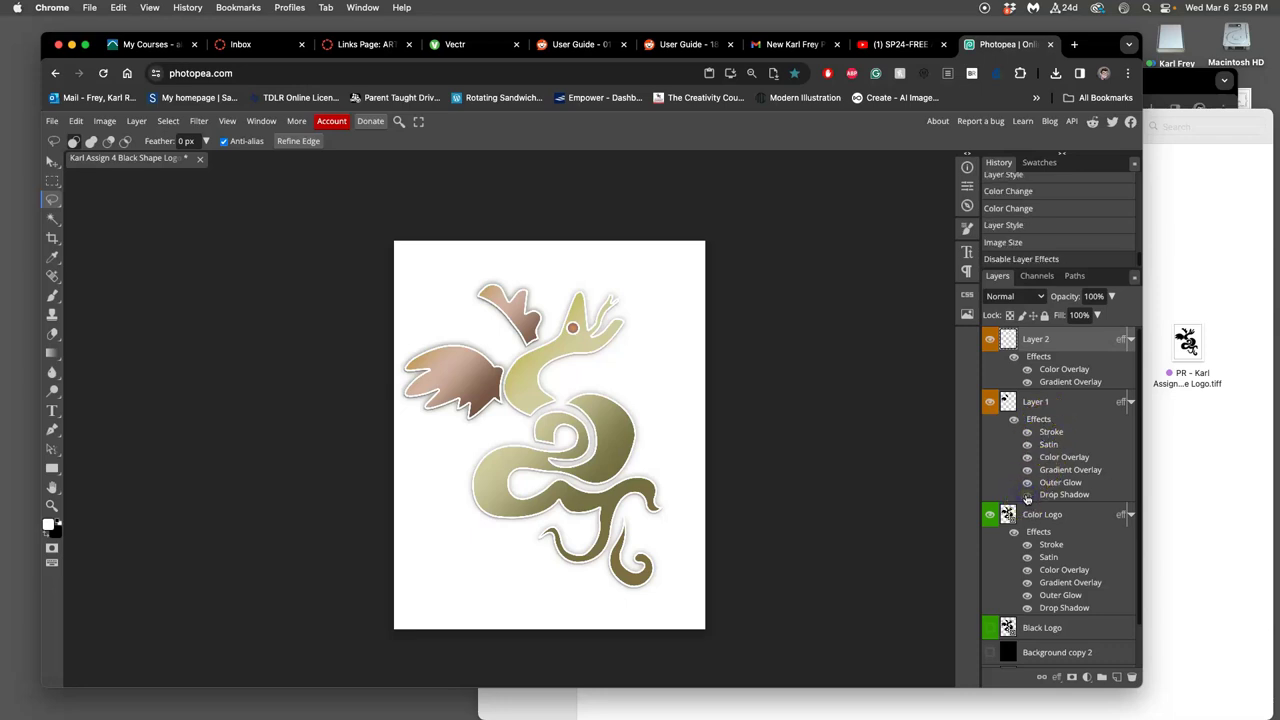
pyautogui.click(1028, 496)
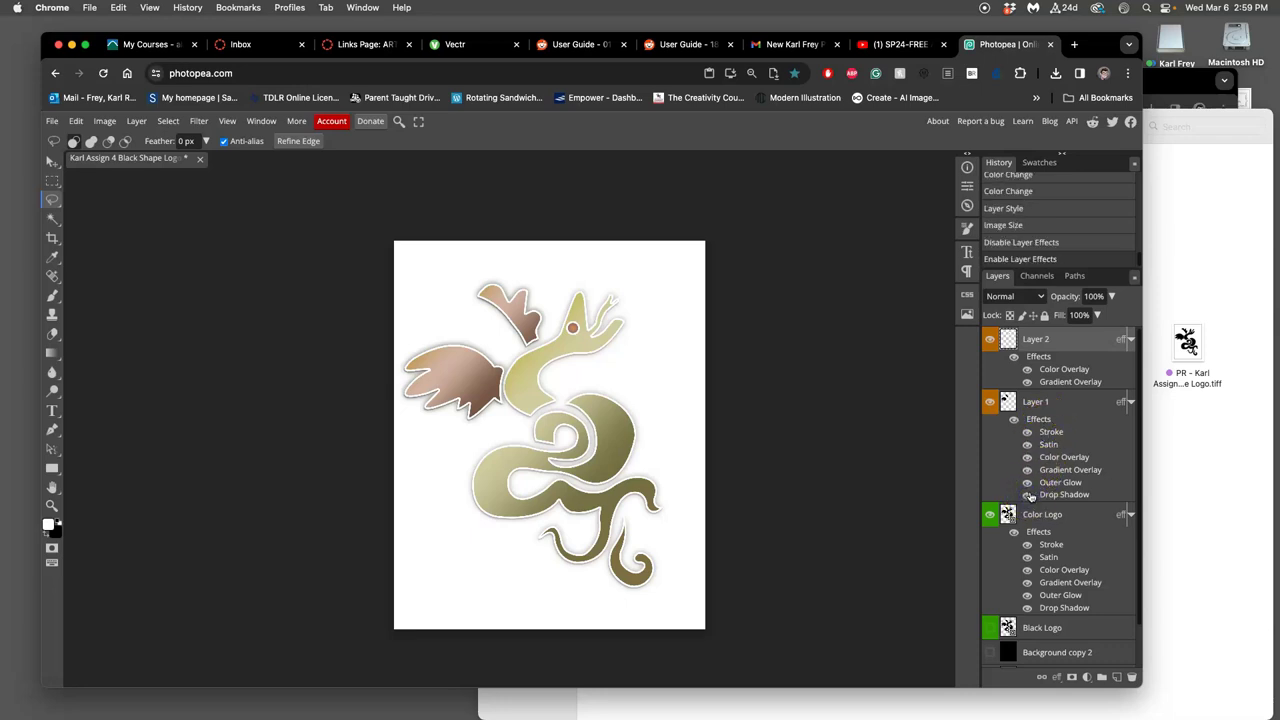
pyautogui.click(1028, 495)
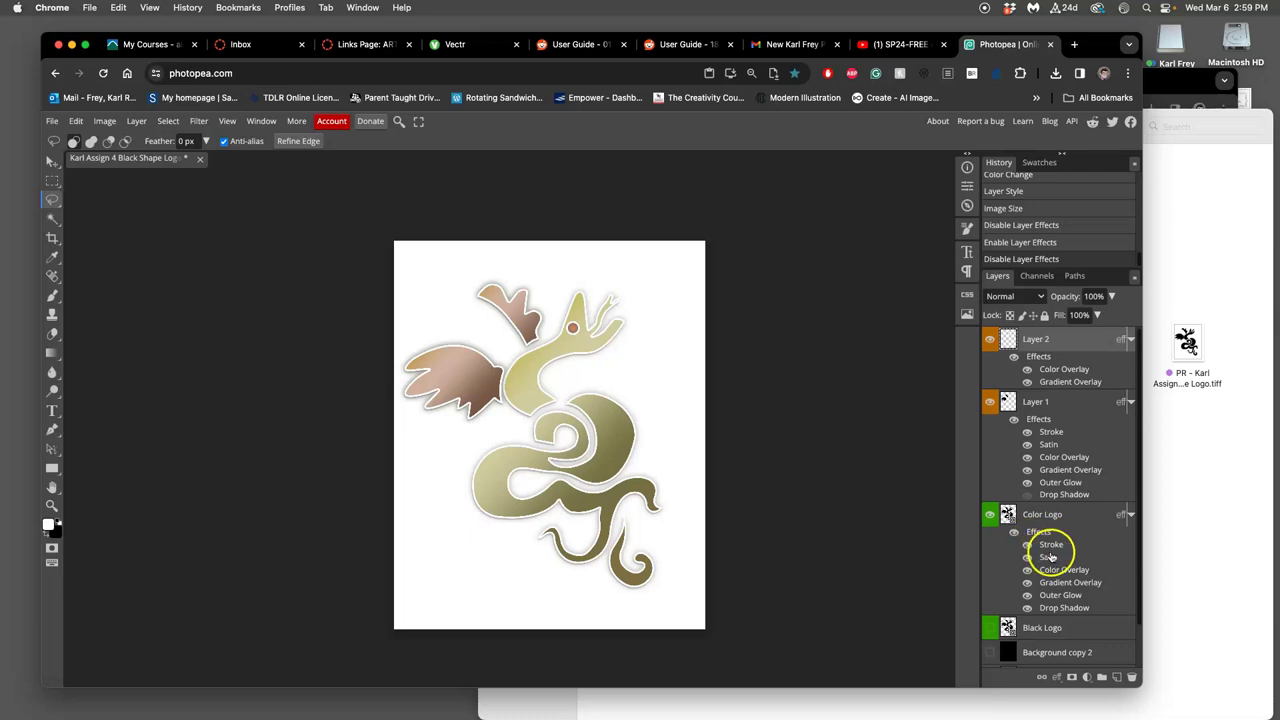
# - Reduce the Color Logo layer's outer glow size to 14 px
pyautogui.doubleClick(1057, 608)
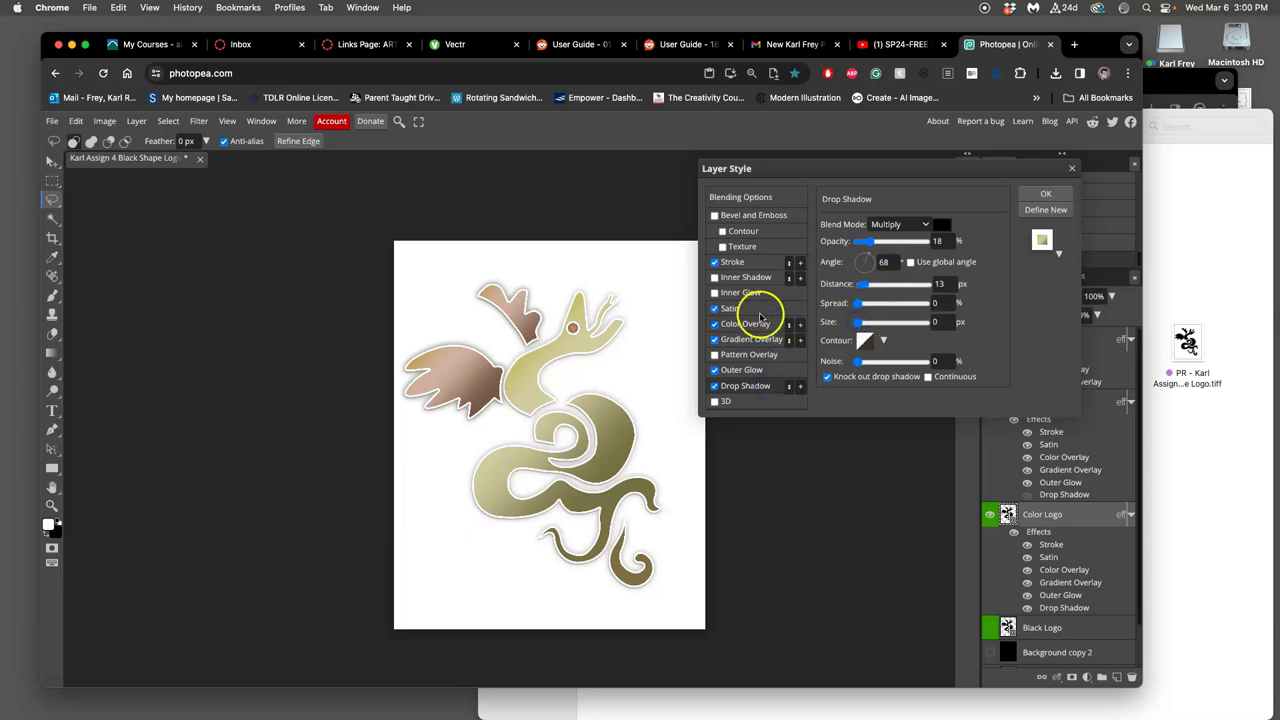
pyautogui.click(756, 371)
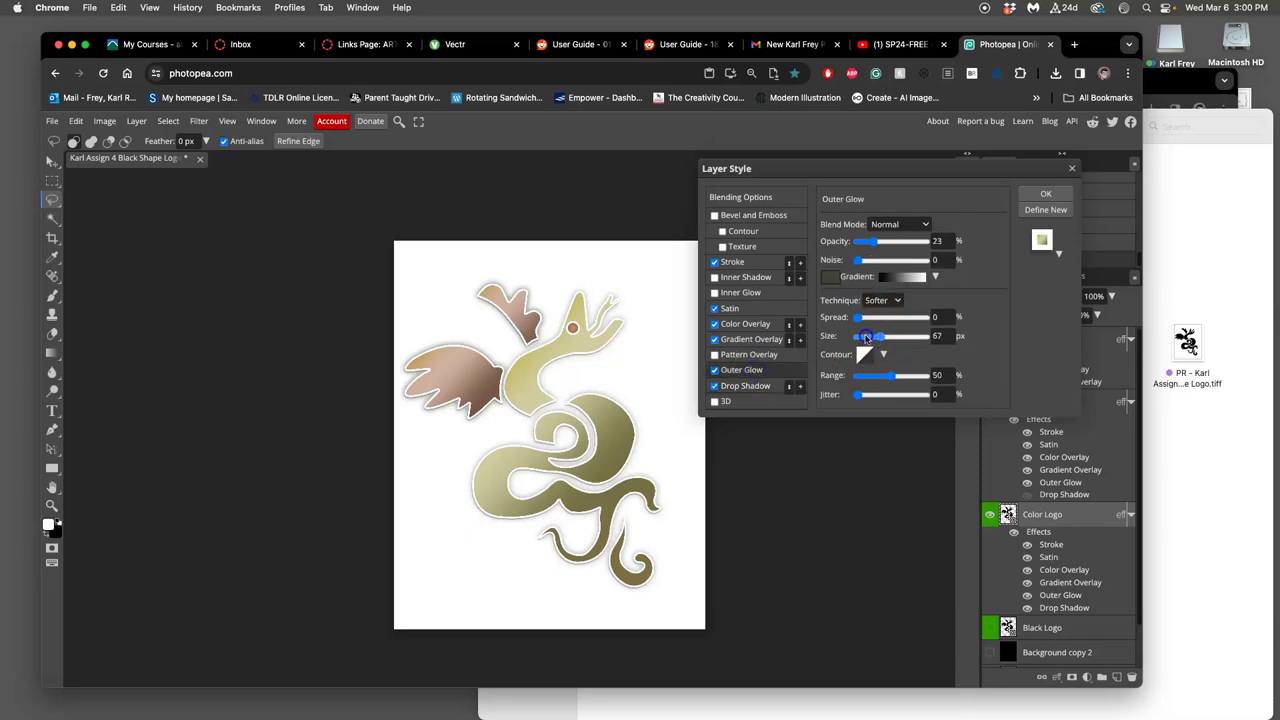
pyautogui.moveTo(858, 337); pyautogui.dragTo(859, 337)
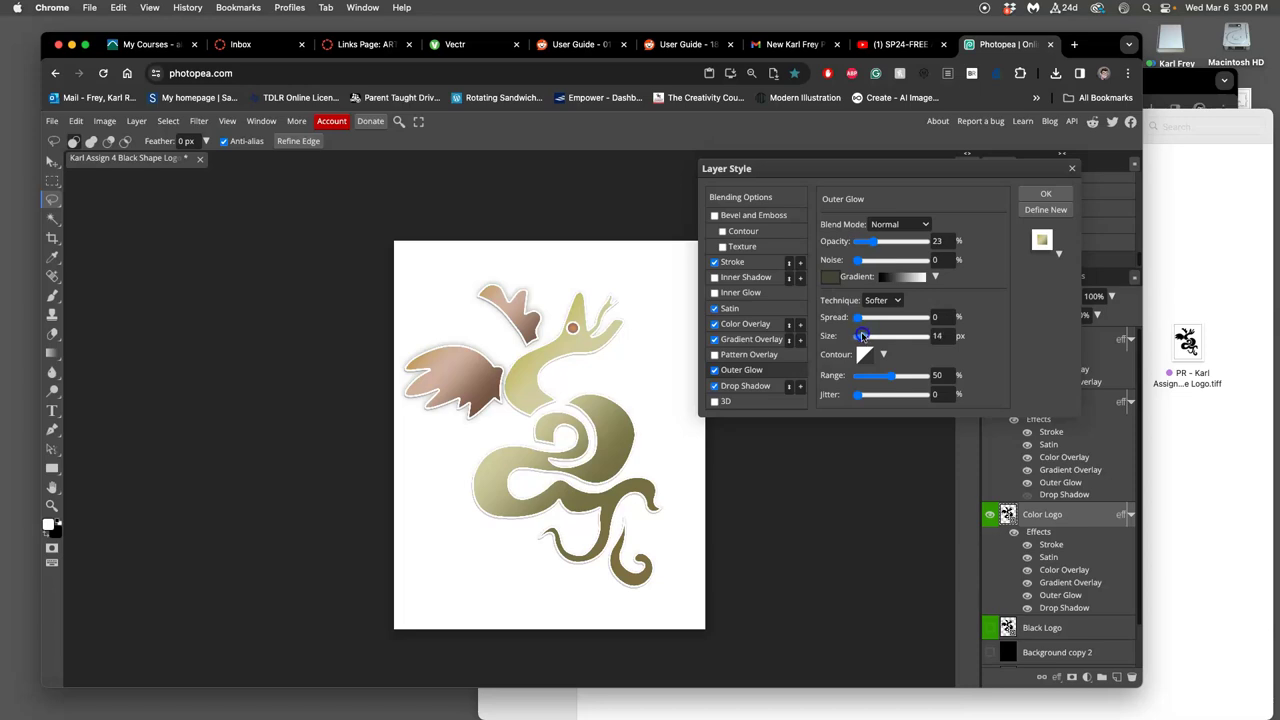
pyautogui.click(1046, 195)
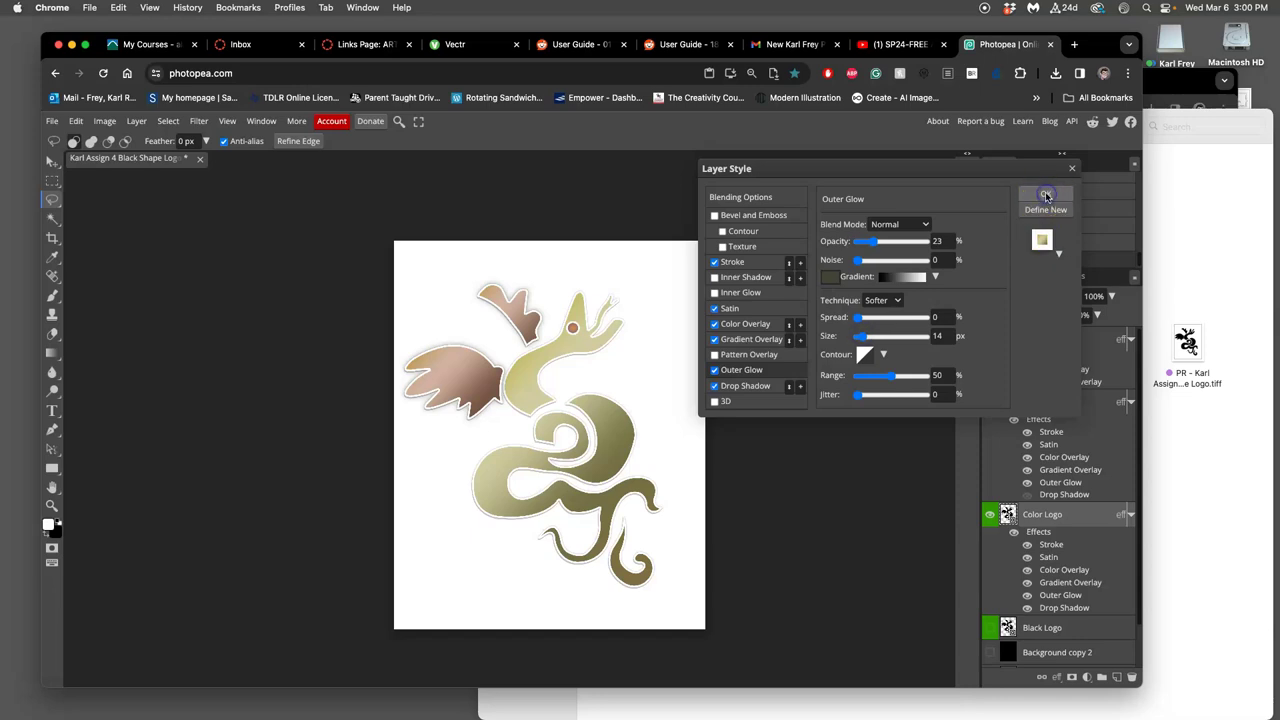
# - Compare the logo on black and grey backgrounds, then hide both copies to leave white
pyautogui.scroll(-1, 1020, 548)
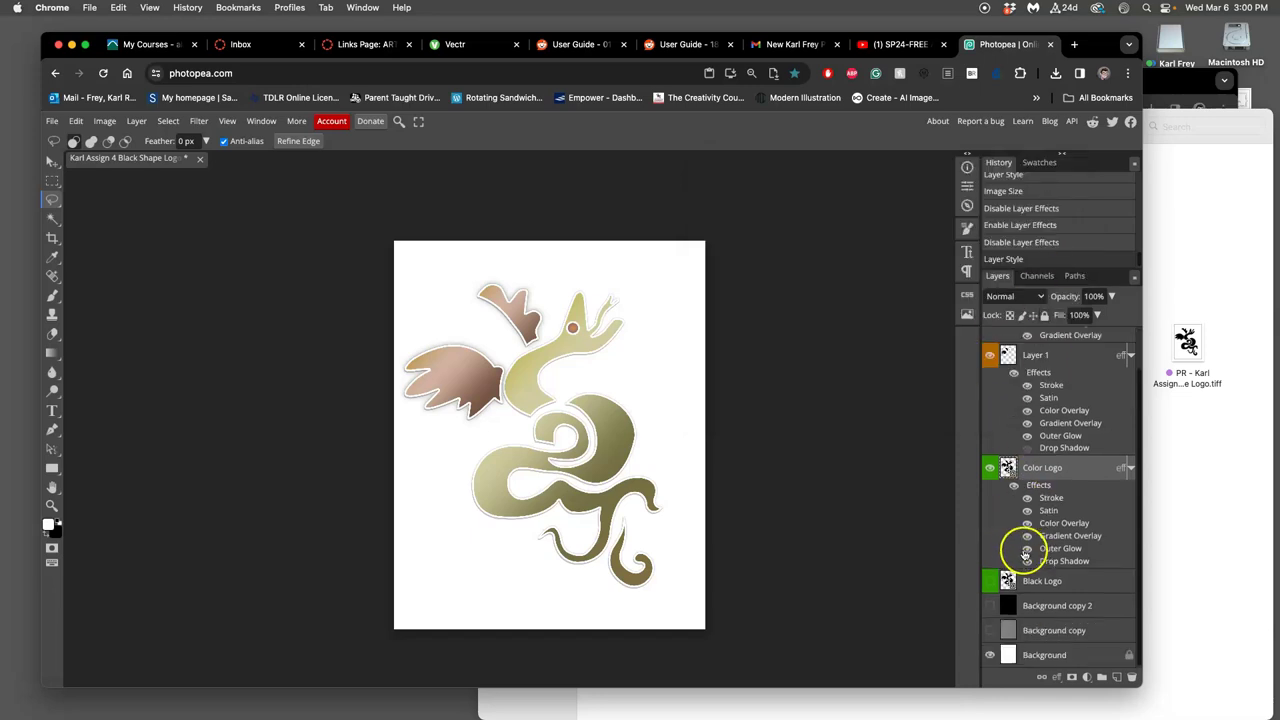
pyautogui.click(990, 607)
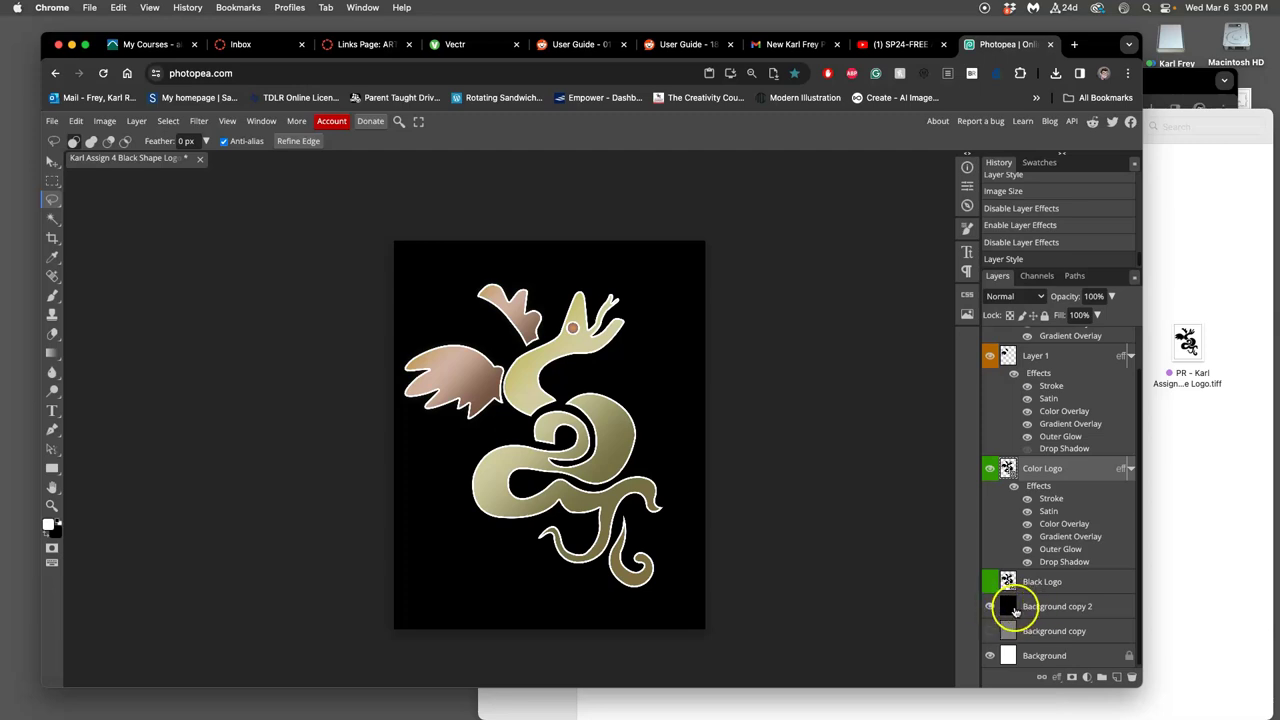
pyautogui.click(1034, 609)
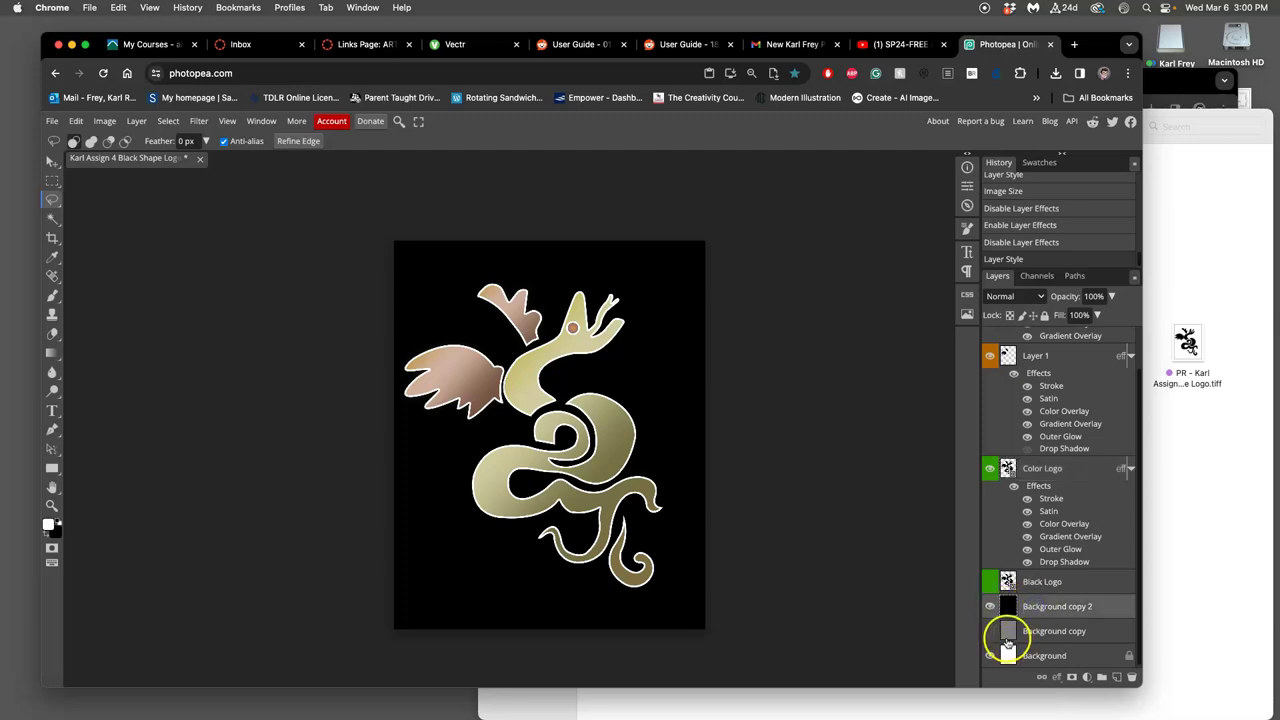
pyautogui.click(990, 610)
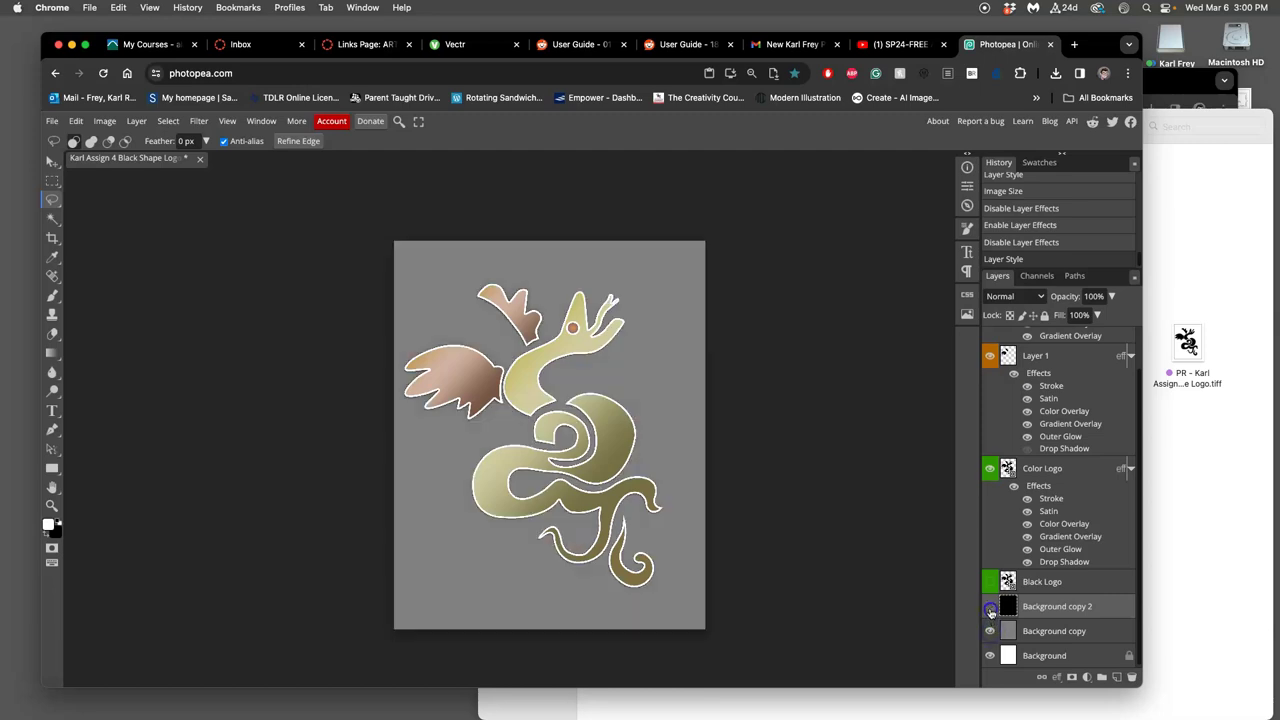
pyautogui.click(990, 610)
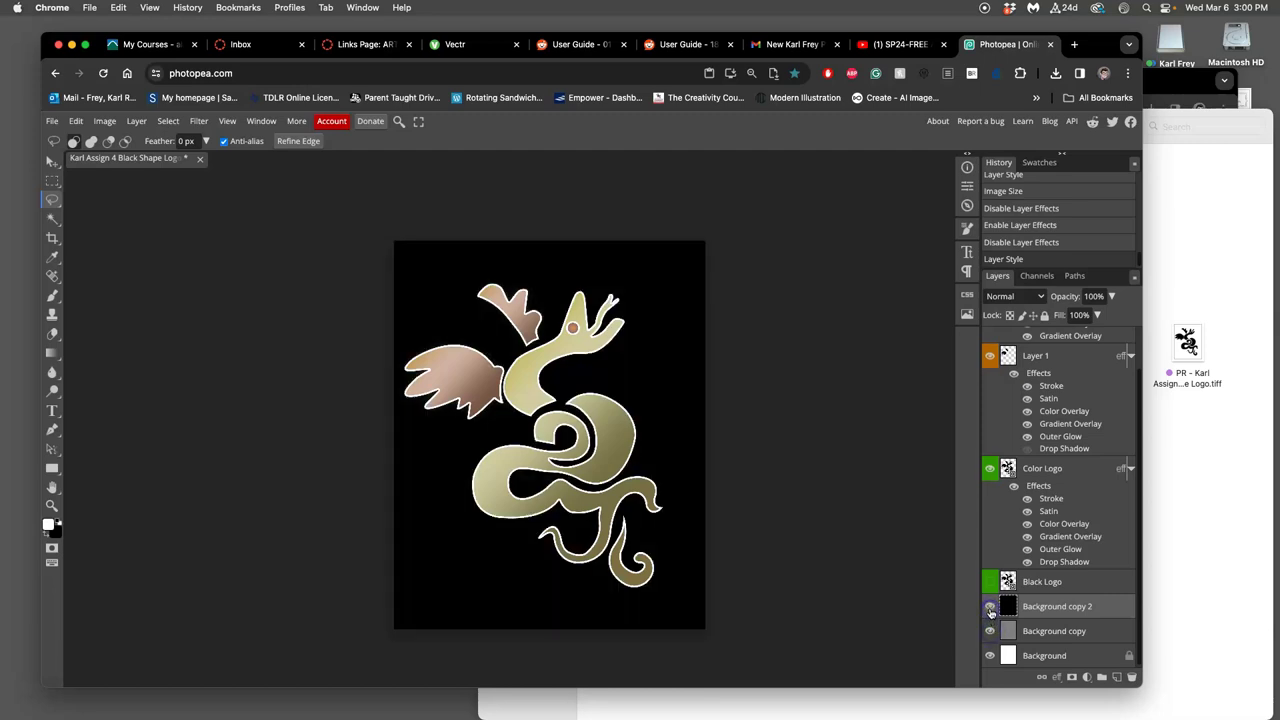
pyautogui.click(990, 609)
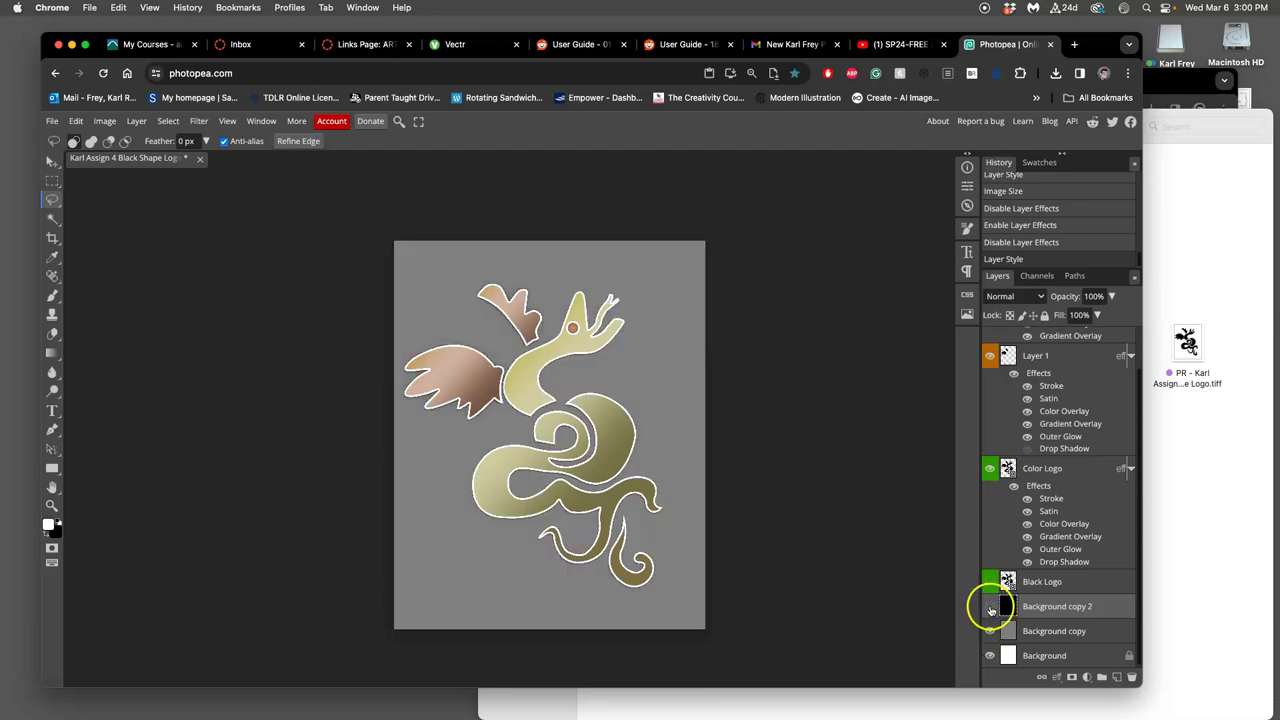
pyautogui.click(990, 609)
pyautogui.click(990, 609)
pyautogui.click(990, 631)
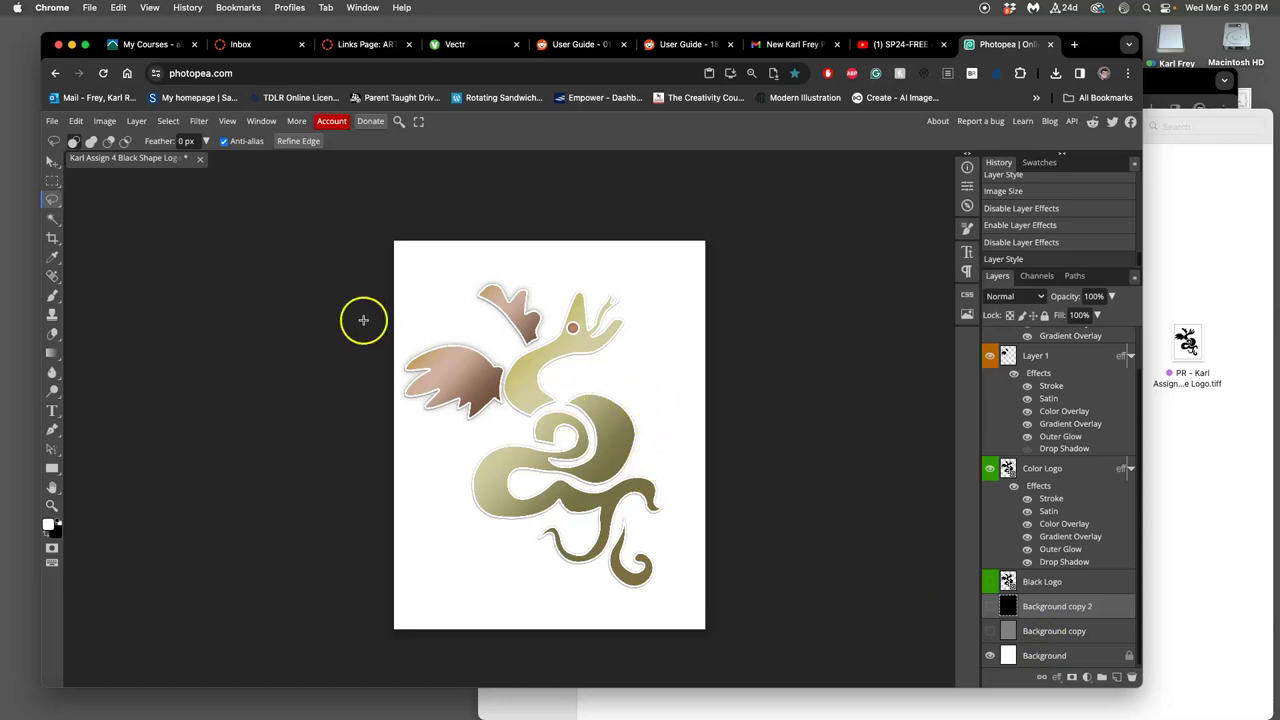
pyautogui.click(52, 121)
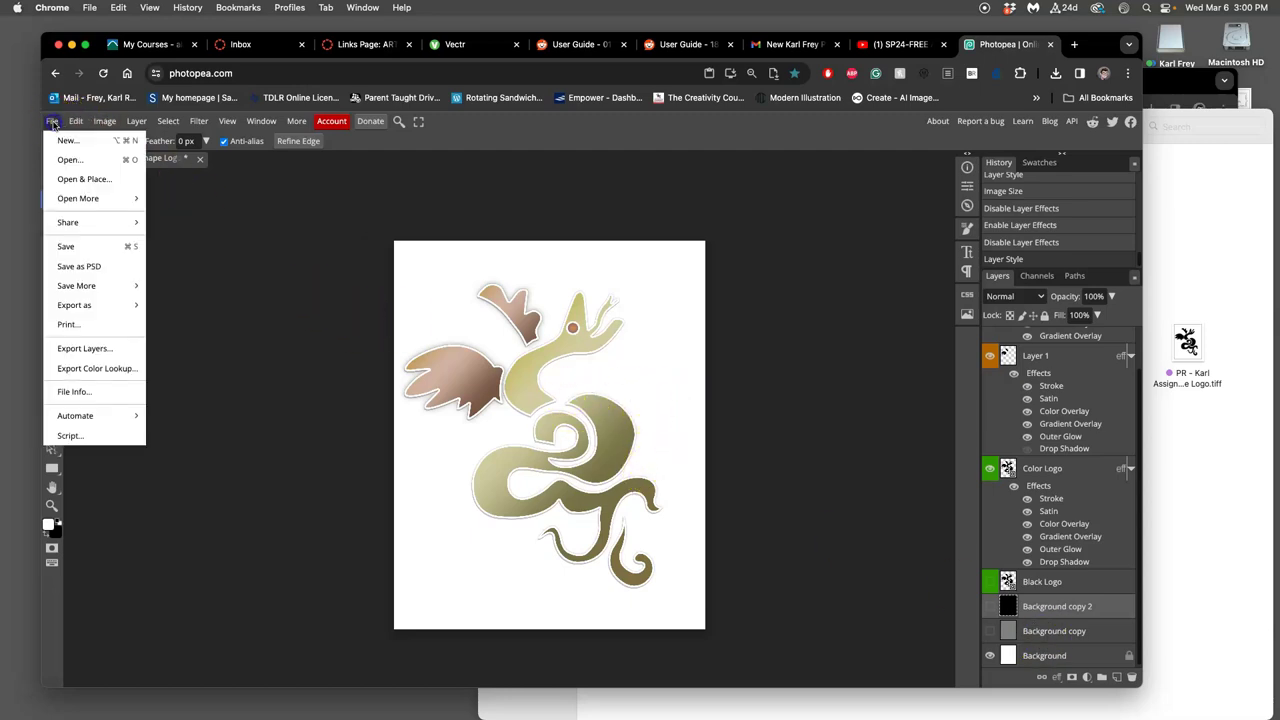
# - Save the logo as a PSD named Color Shape Logo
pyautogui.click(97, 266)
pyautogui.click(617, 327)
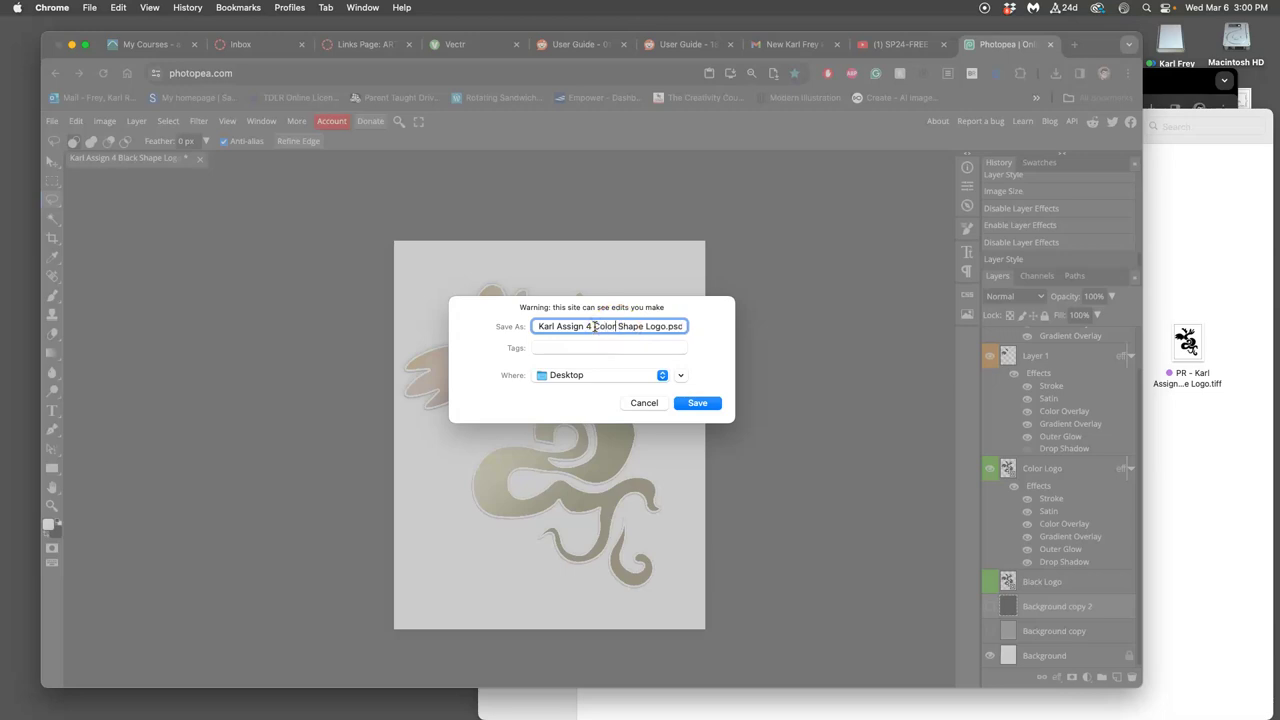
pyautogui.click(709, 403)
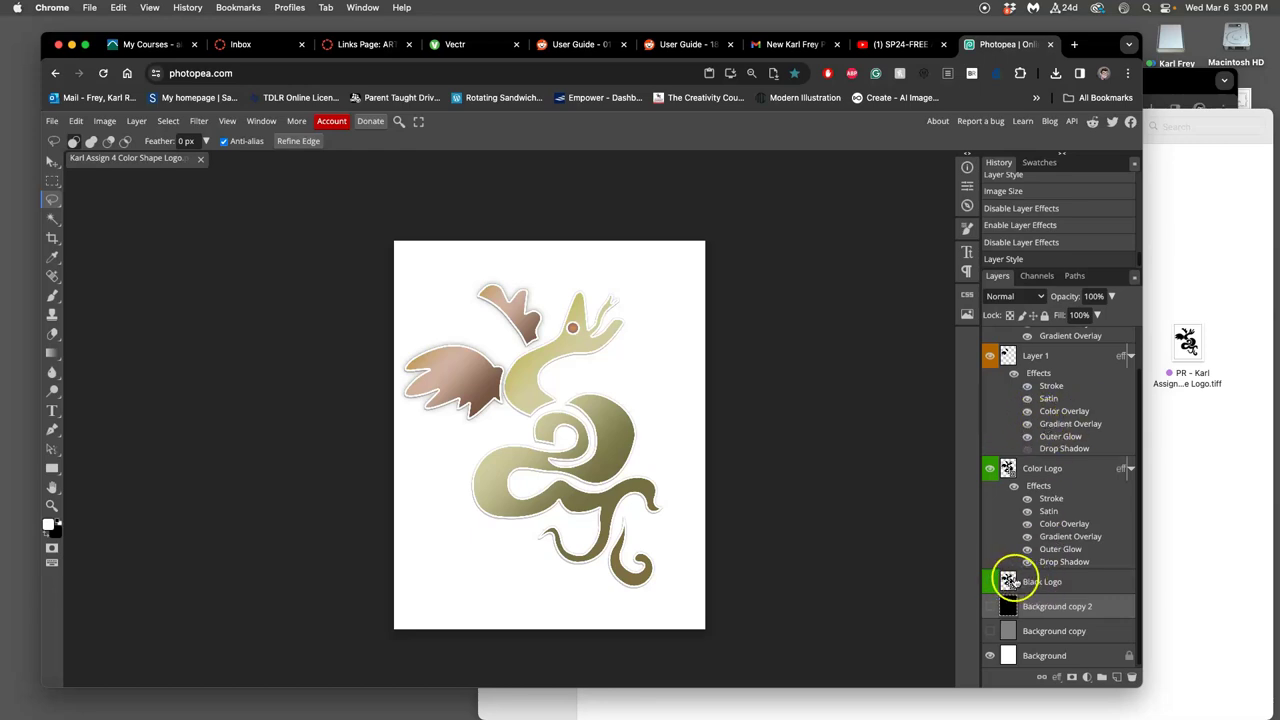
# - Toggle the Color Logo, wings and serpent eye layers to check versions, then select Background
pyautogui.click(990, 468)
pyautogui.click(989, 359)
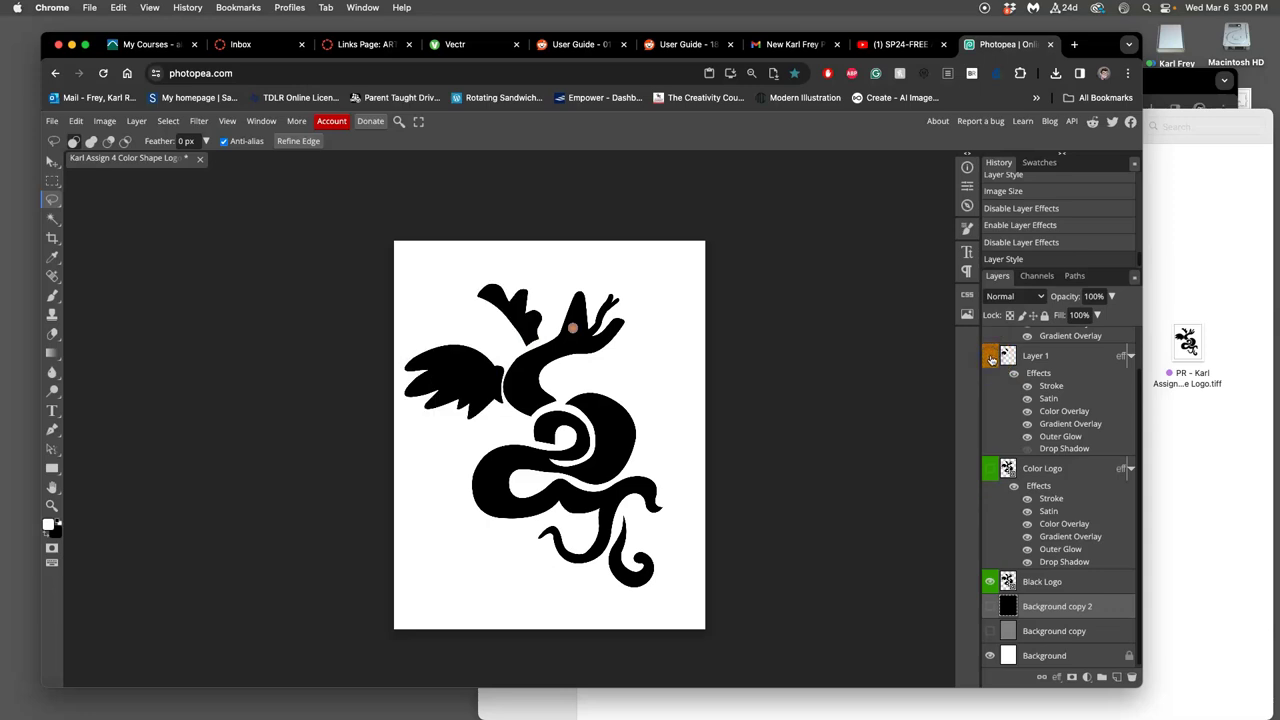
pyautogui.moveTo(1006, 372); pyautogui.dragTo(995, 346)
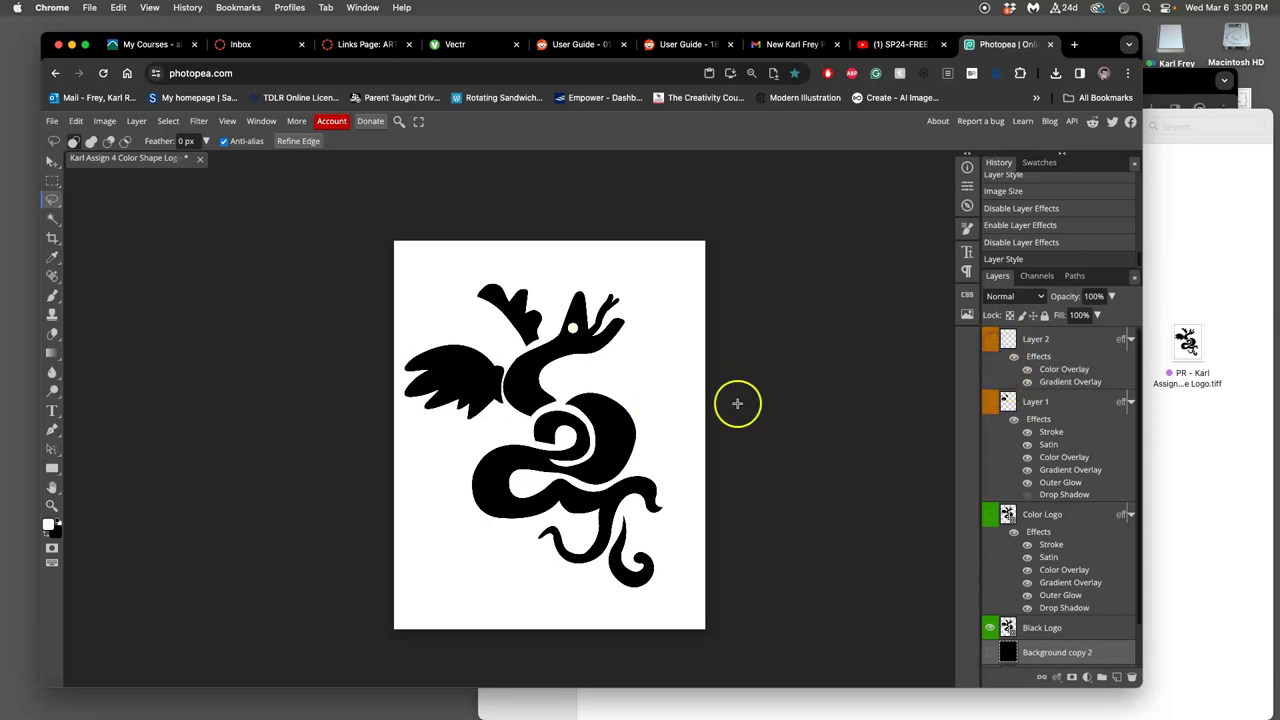
pyautogui.click(990, 344)
pyautogui.click(990, 402)
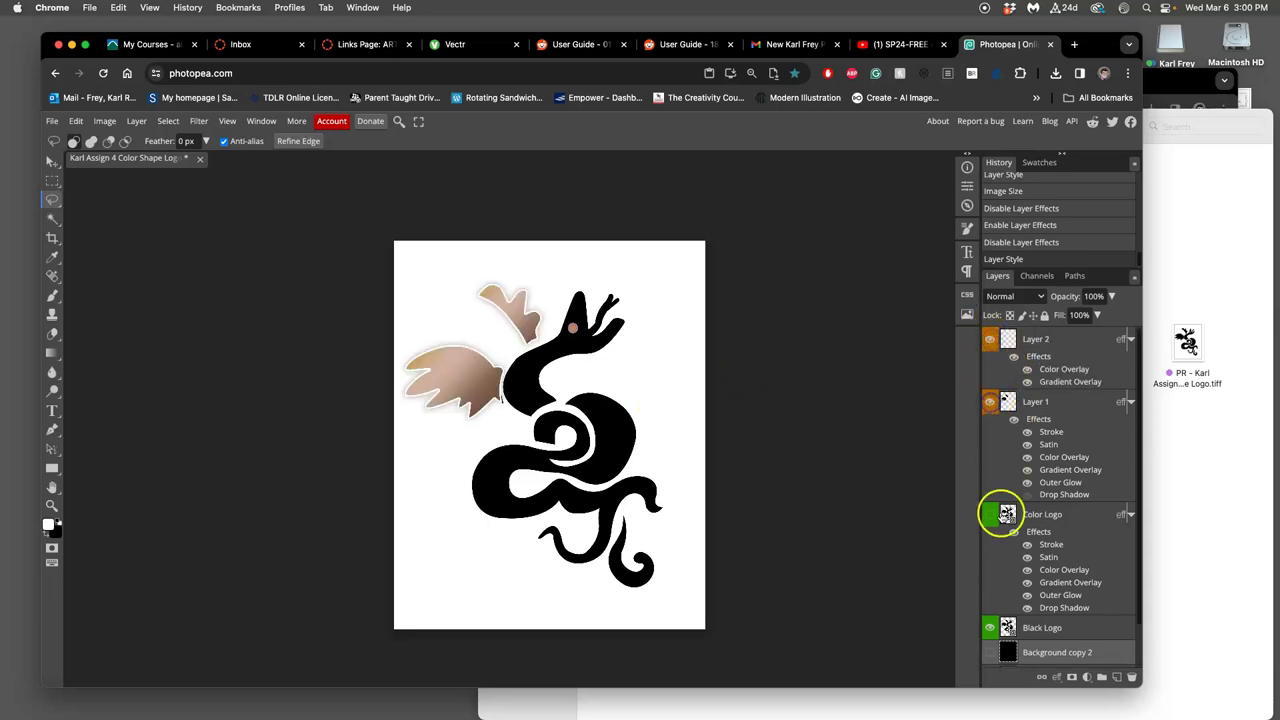
pyautogui.click(990, 514)
pyautogui.moveTo(1020, 517)
pyautogui.mouseDown()
pyautogui.moveTo(985, 558)
pyautogui.moveTo(1040, 541)
pyautogui.moveTo(1050, 655)
pyautogui.mouseUp()
pyautogui.scroll(-2, 776, 435)
pyautogui.scroll(2, 776, 435)
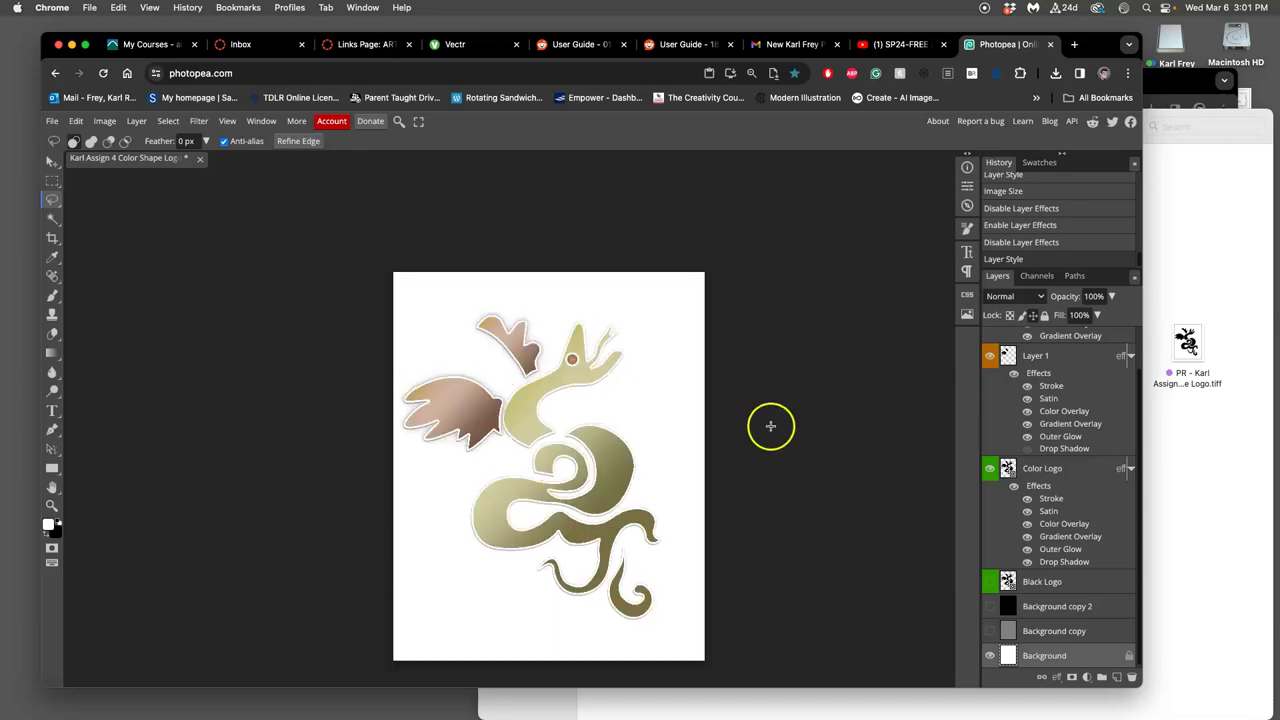
# - Hide the white Background layer so the logo sits on transparency
pyautogui.click(136, 121)
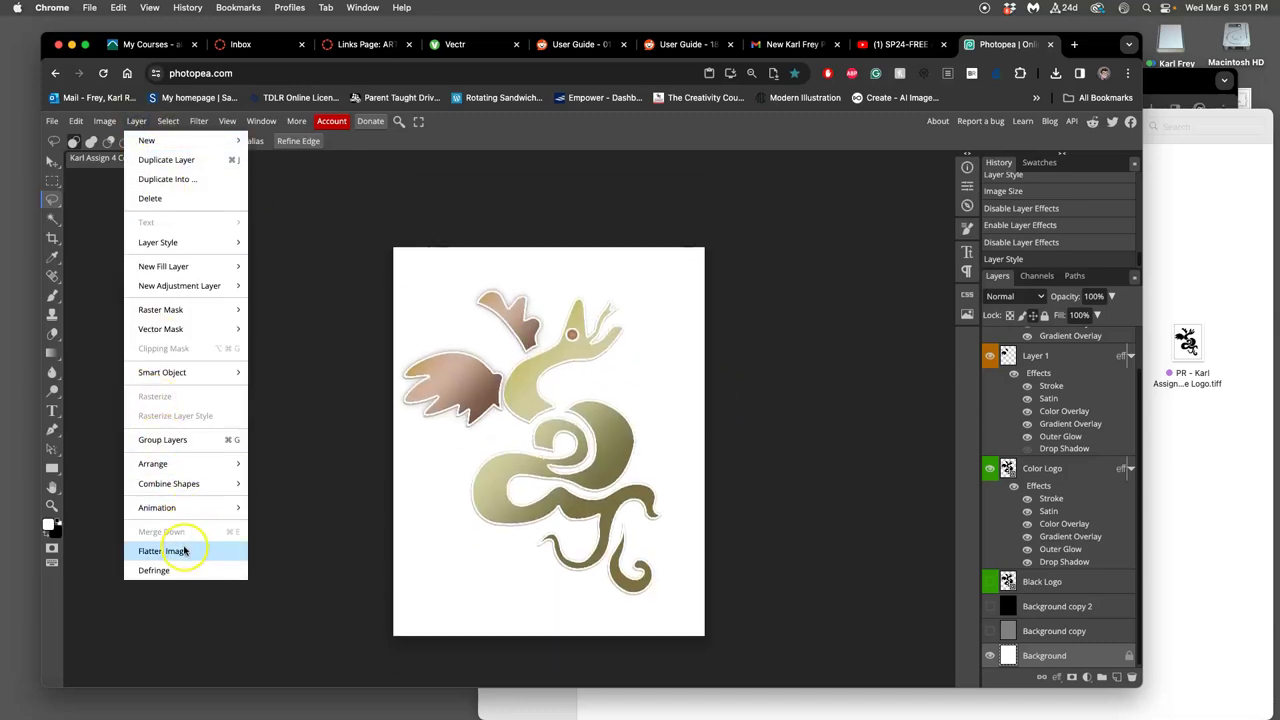
pyautogui.click(271, 508)
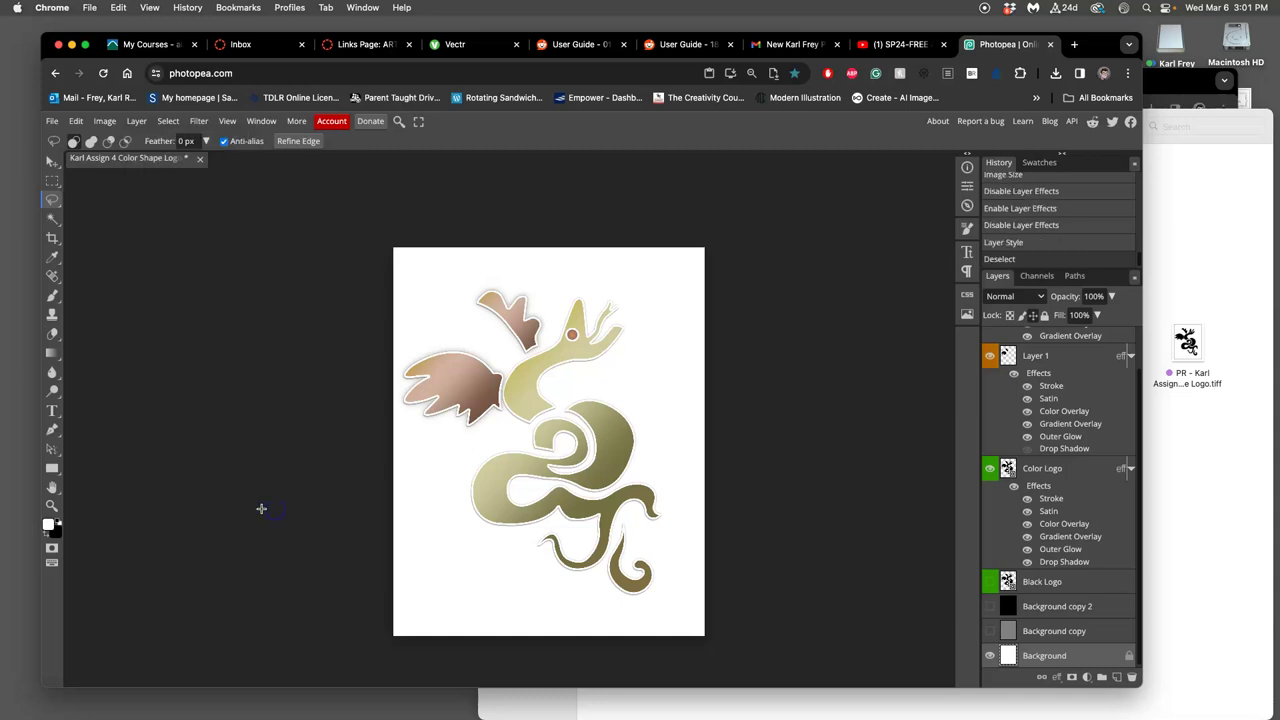
pyautogui.click(990, 655)
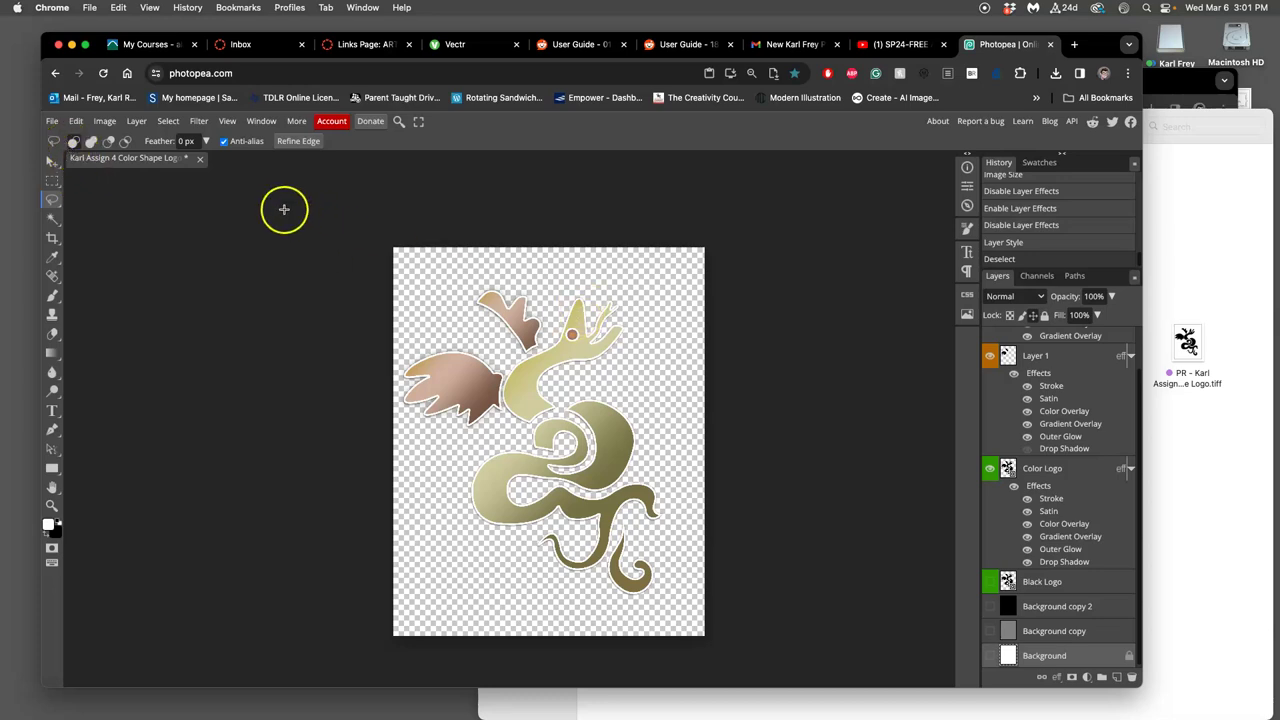
# - Export the logo as a transparent PNG and dismiss the ad notice
pyautogui.click(55, 122)
pyautogui.moveTo(135, 305)
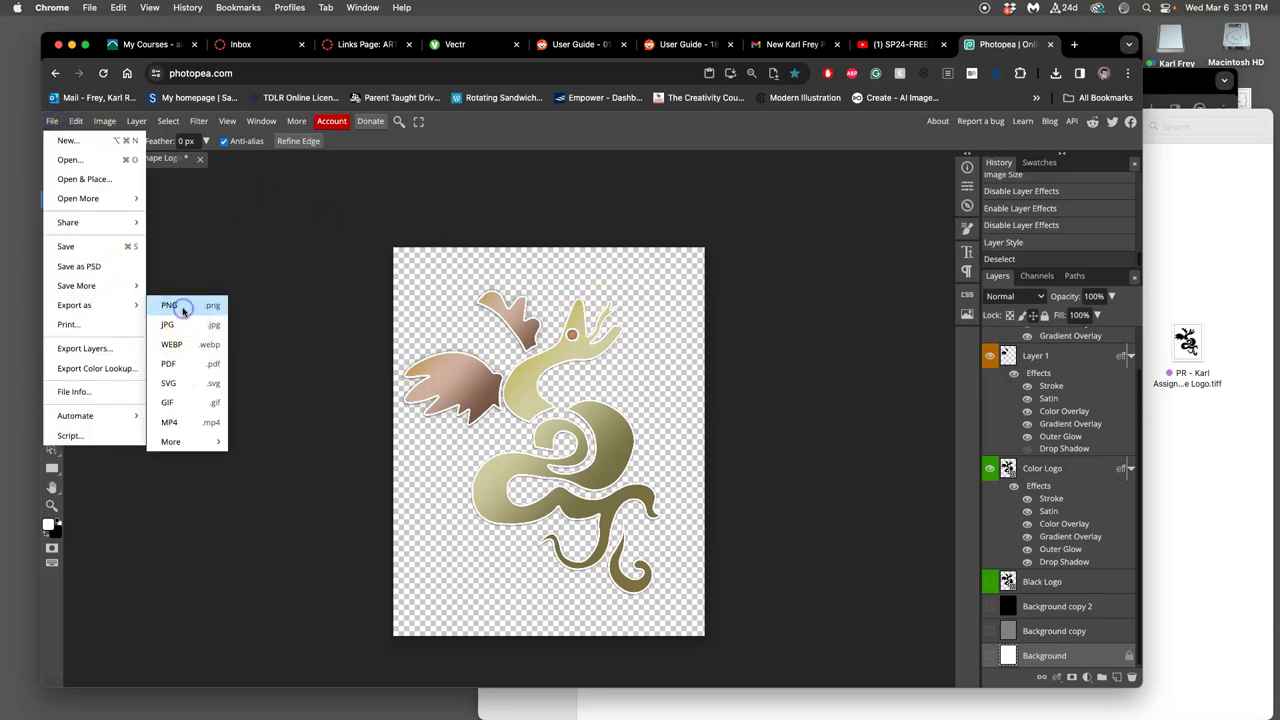
pyautogui.click(183, 311)
pyautogui.click(519, 357)
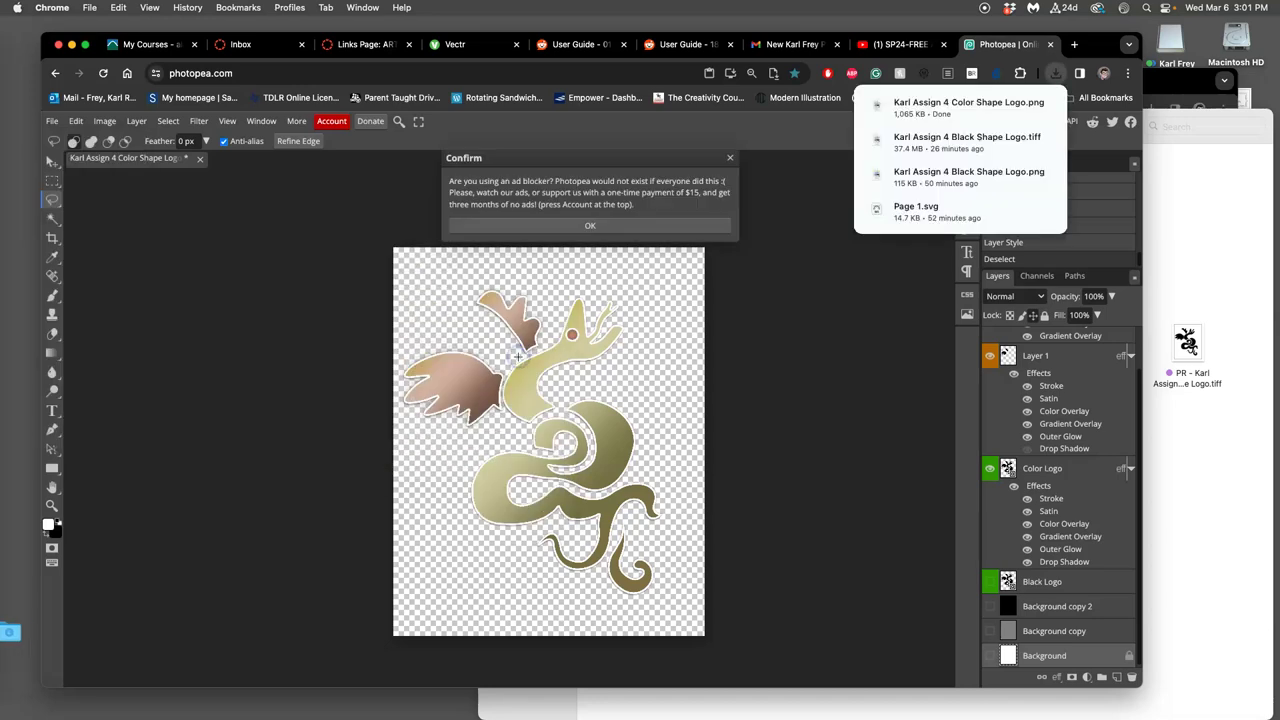
pyautogui.click(729, 158)
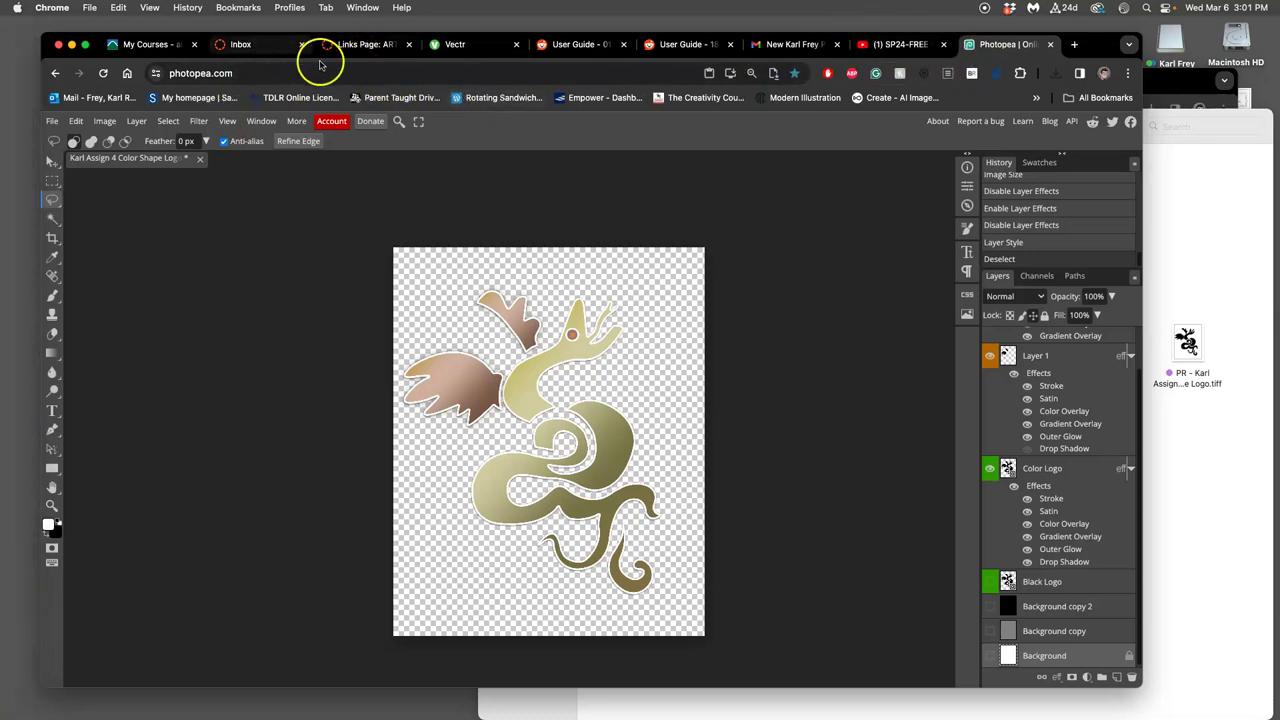
# - Move Color Shape Logo.png from Downloads into Assignment #4 and tag it orange
pyautogui.click(1210, 414)
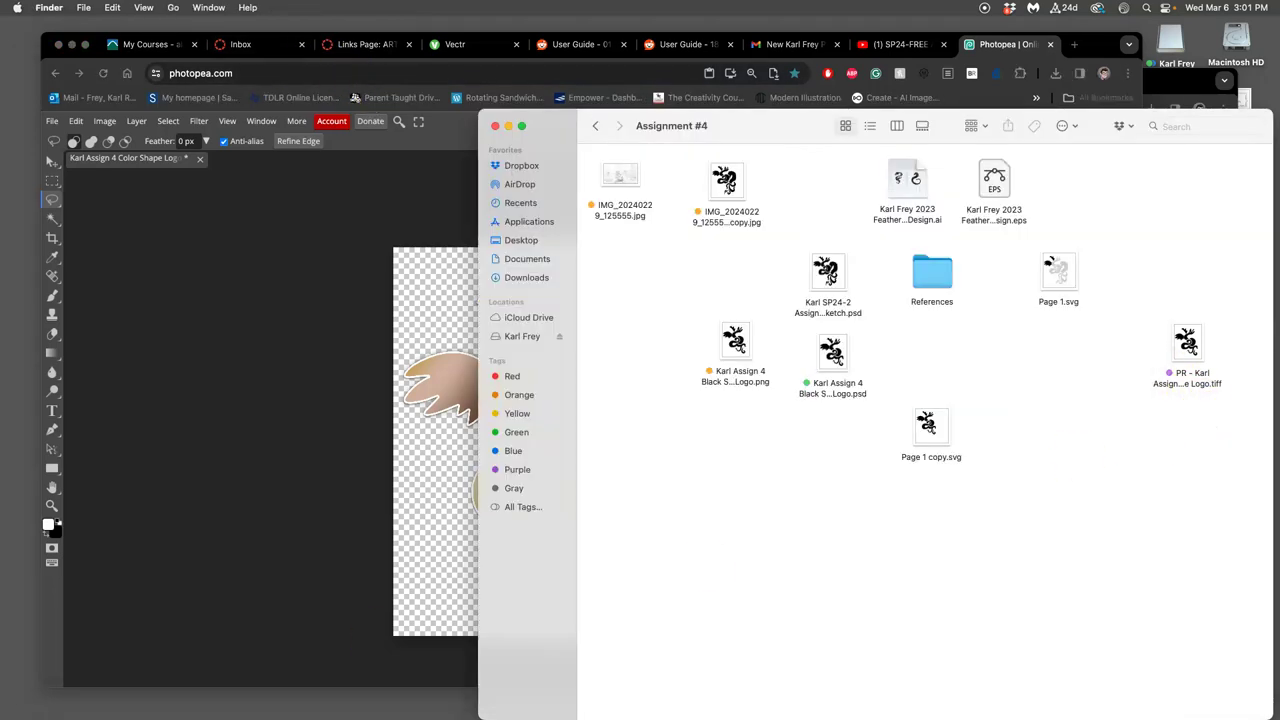
pyautogui.click(17, 633)
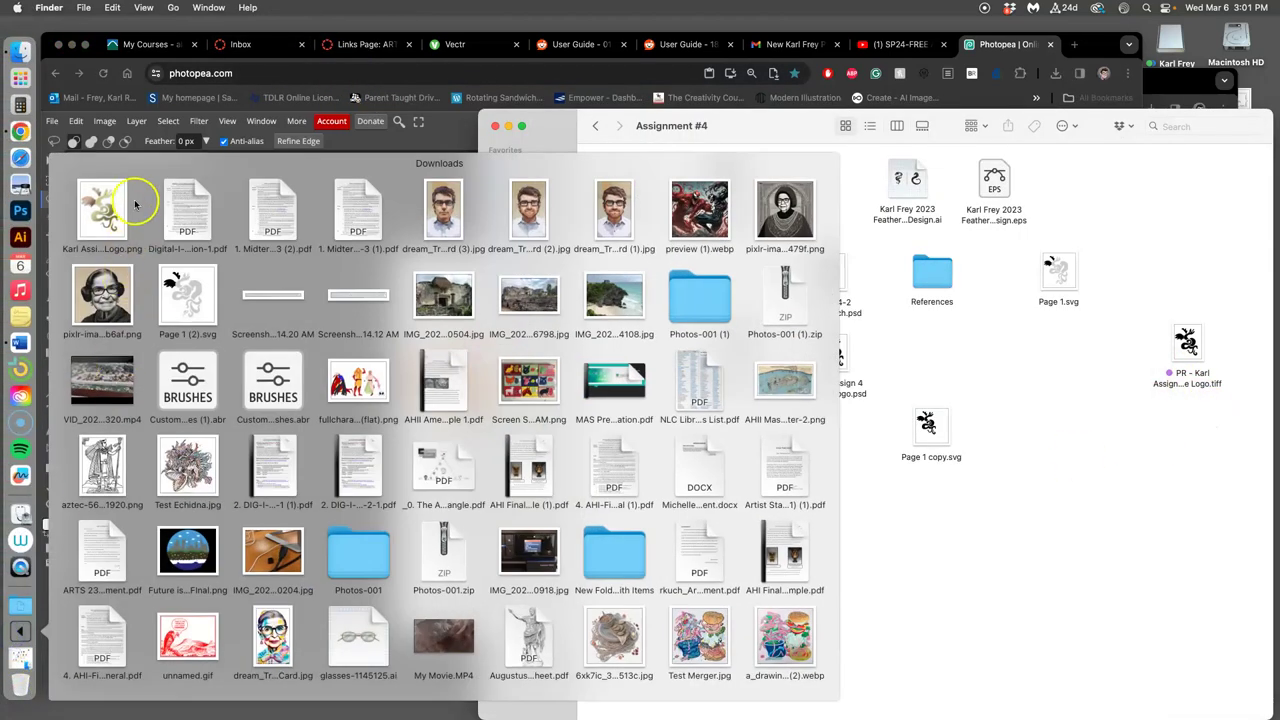
pyautogui.moveTo(130, 206); pyautogui.dragTo(805, 515)
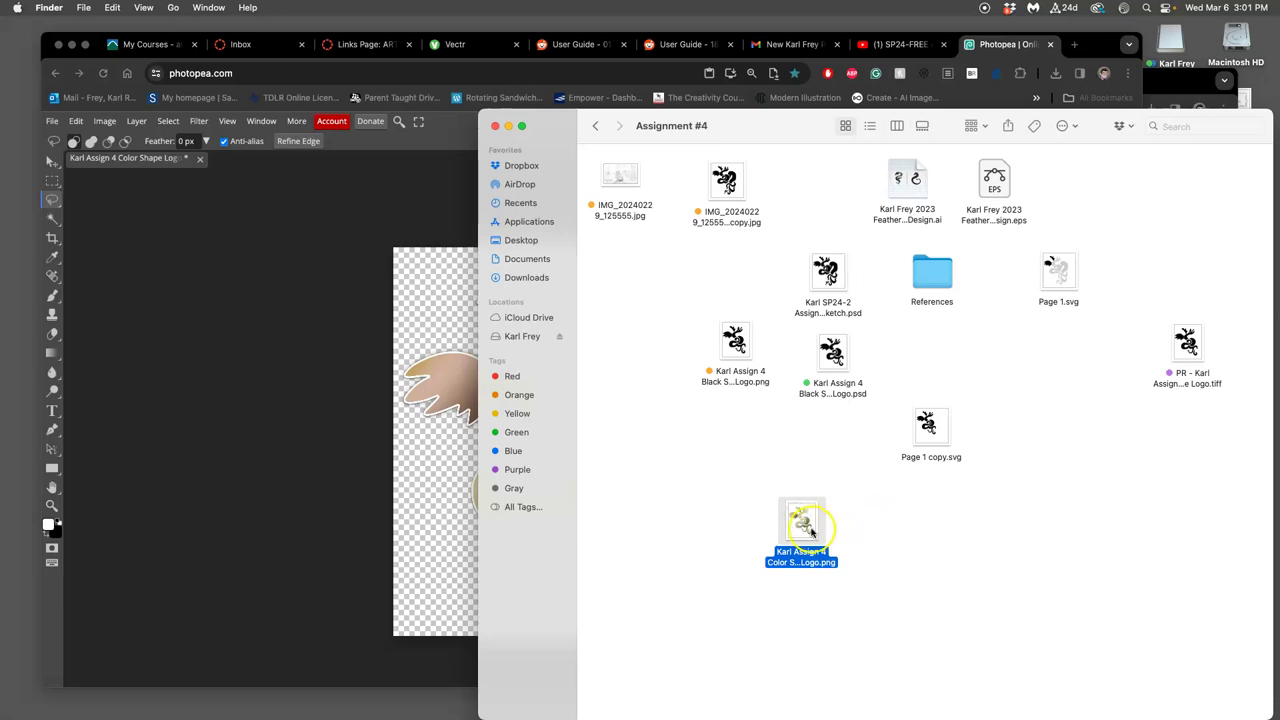
pyautogui.rightClick(811, 532)
pyautogui.click(848, 597)
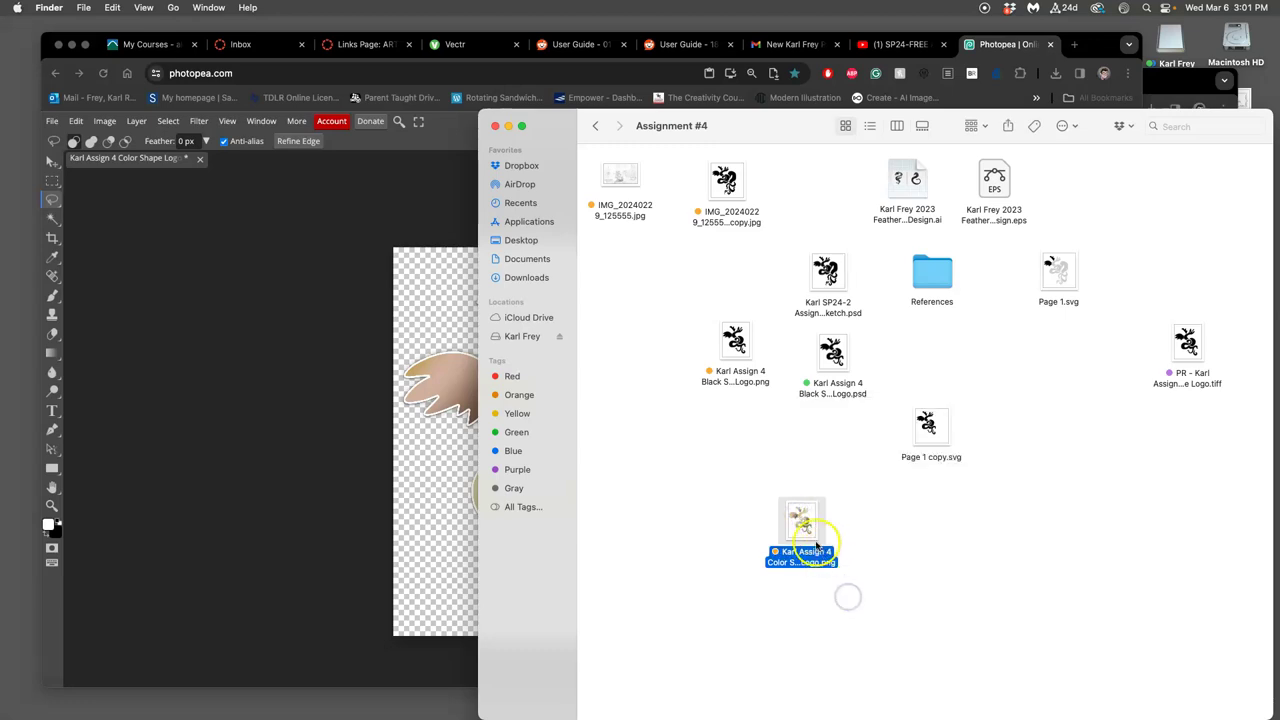
# - Rearrange the folder icons, grouping both logo PNGs with the copied JPG
pyautogui.moveTo(815, 545); pyautogui.dragTo(962, 535)
pyautogui.moveTo(837, 358); pyautogui.dragTo(655, 326)
pyautogui.moveTo(740, 345); pyautogui.dragTo(881, 522)
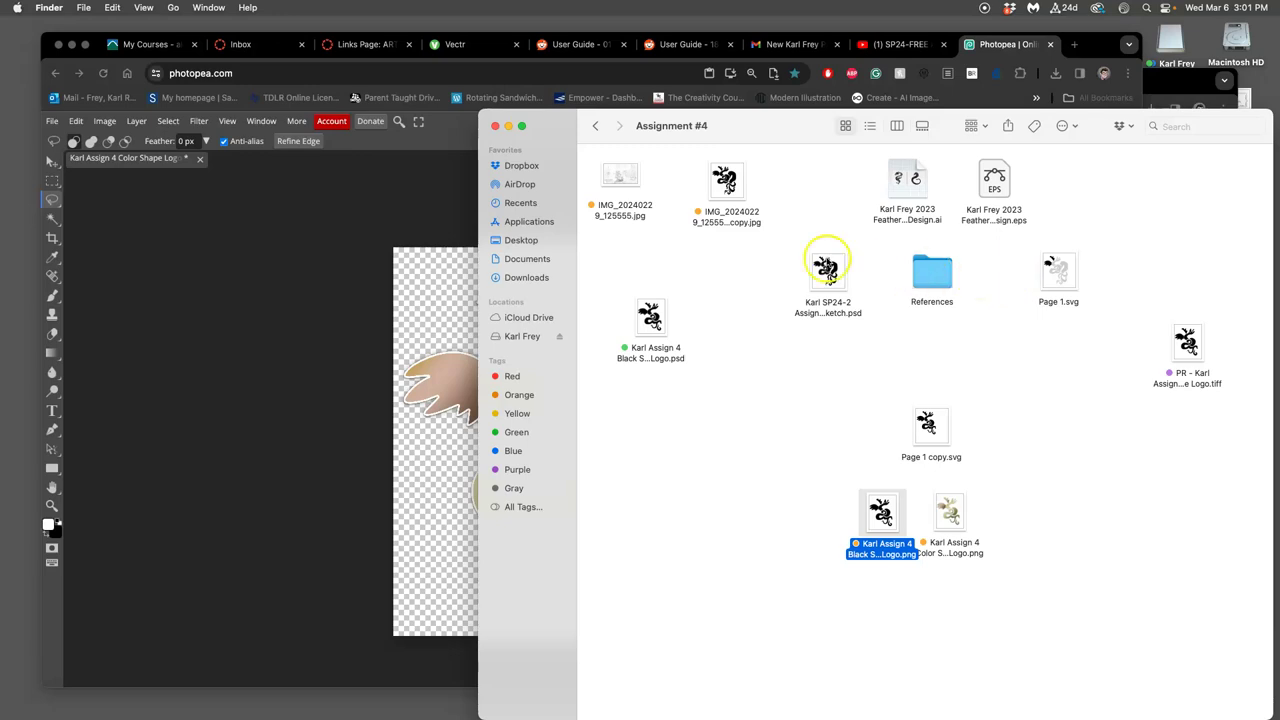
pyautogui.moveTo(727, 193); pyautogui.dragTo(808, 524)
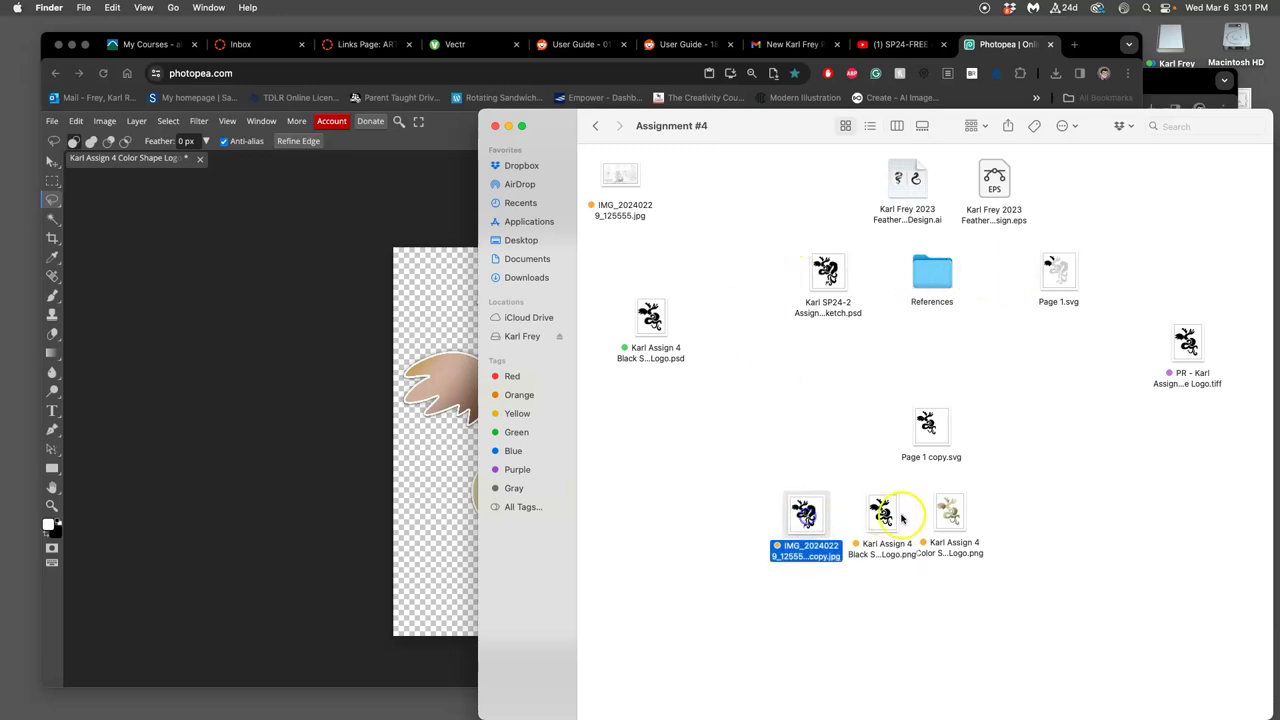
pyautogui.doubleClick(953, 514)
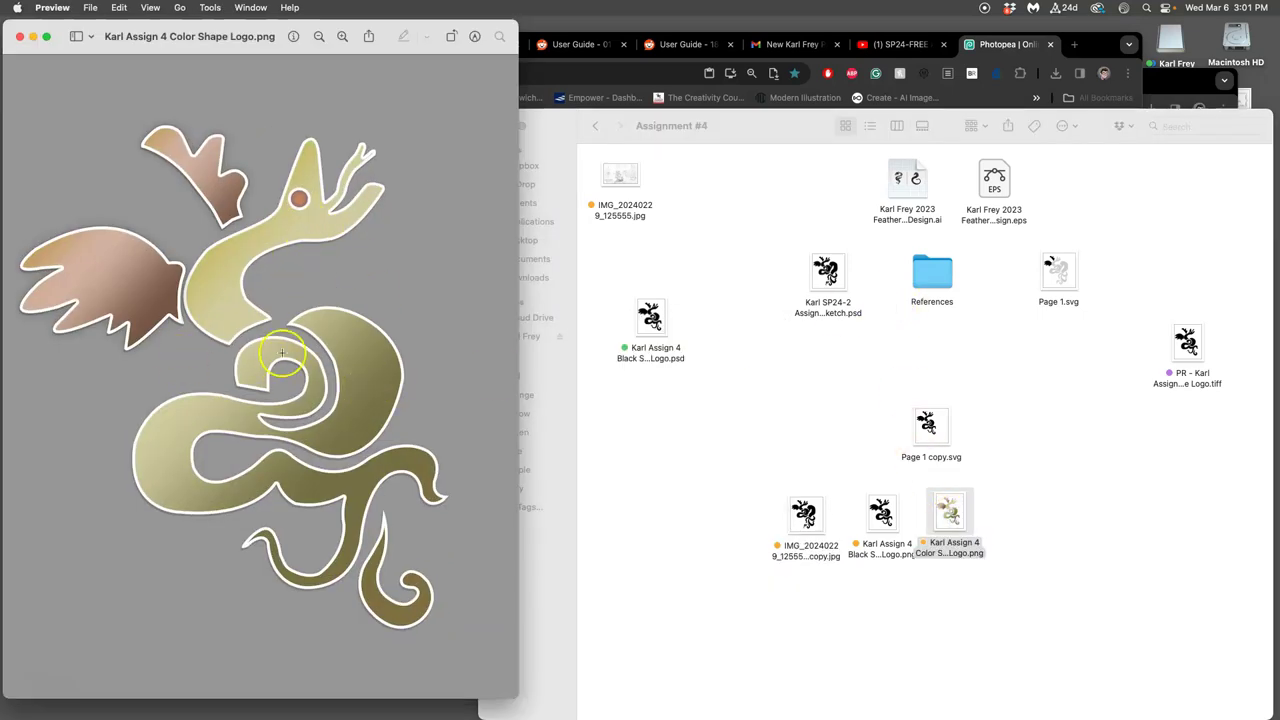
pyautogui.click(880, 516)
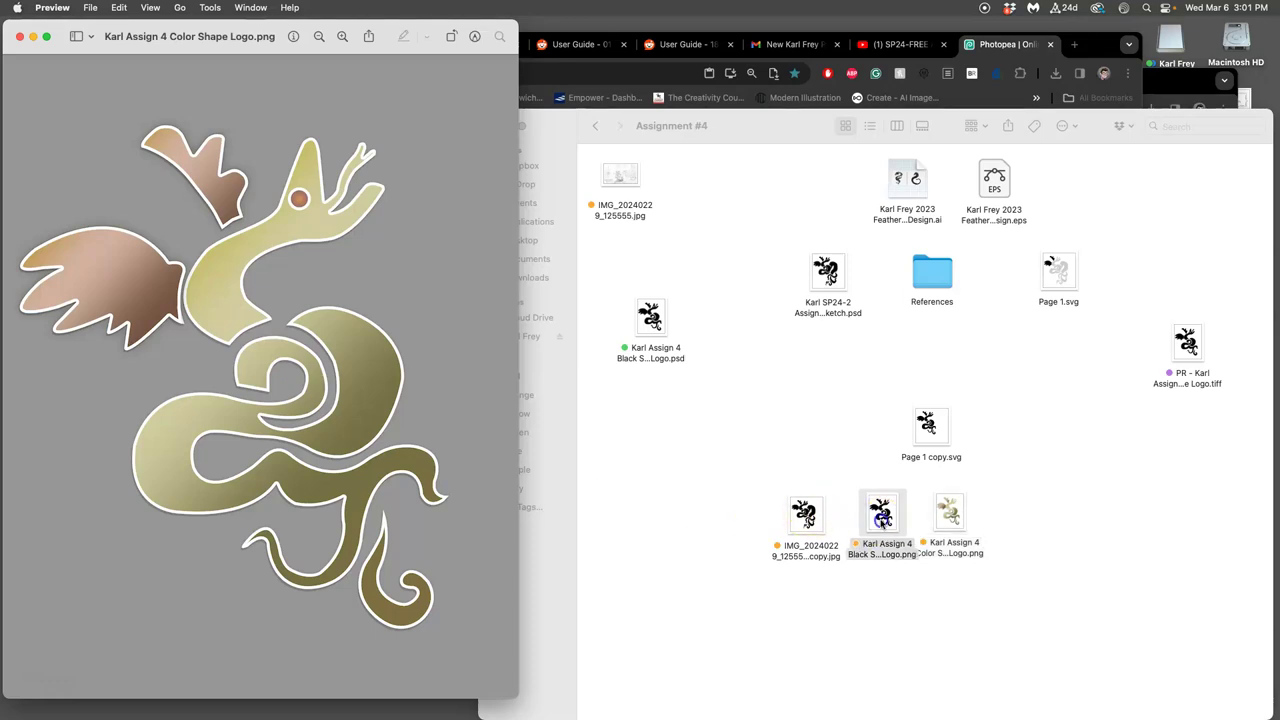
pyautogui.doubleClick(880, 516)
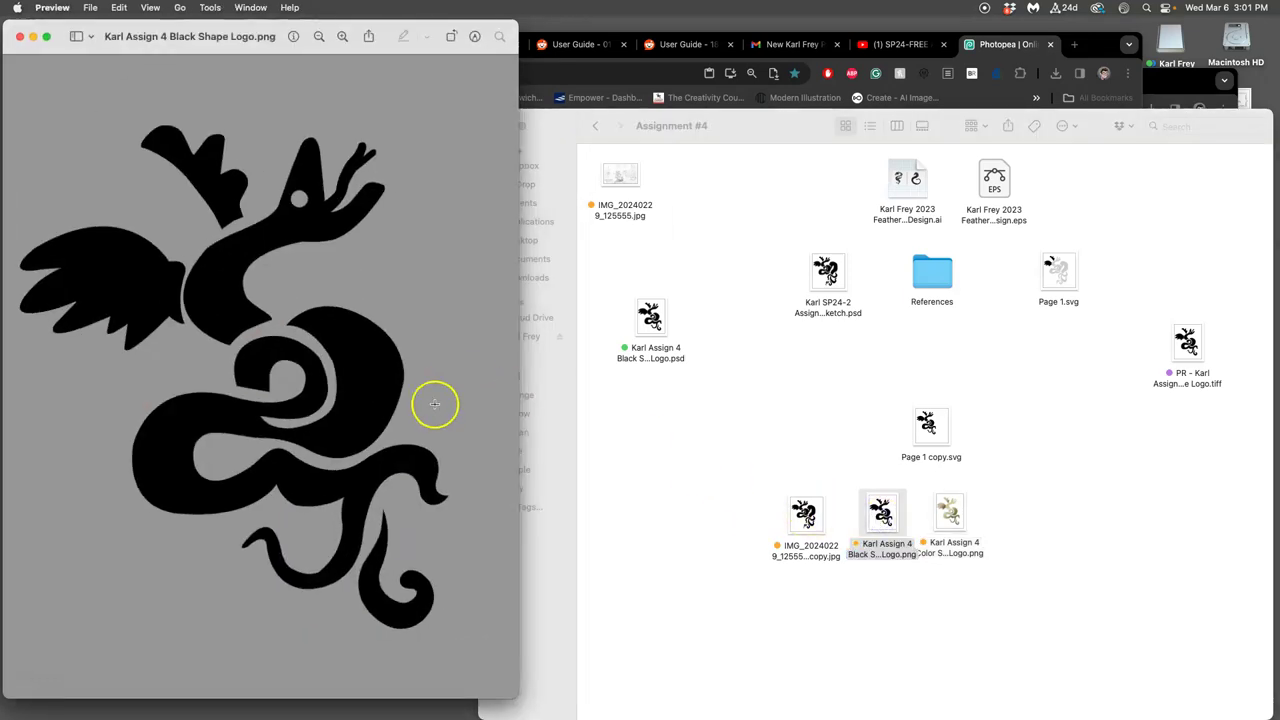
pyautogui.click(20, 36)
pyautogui.click(20, 36)
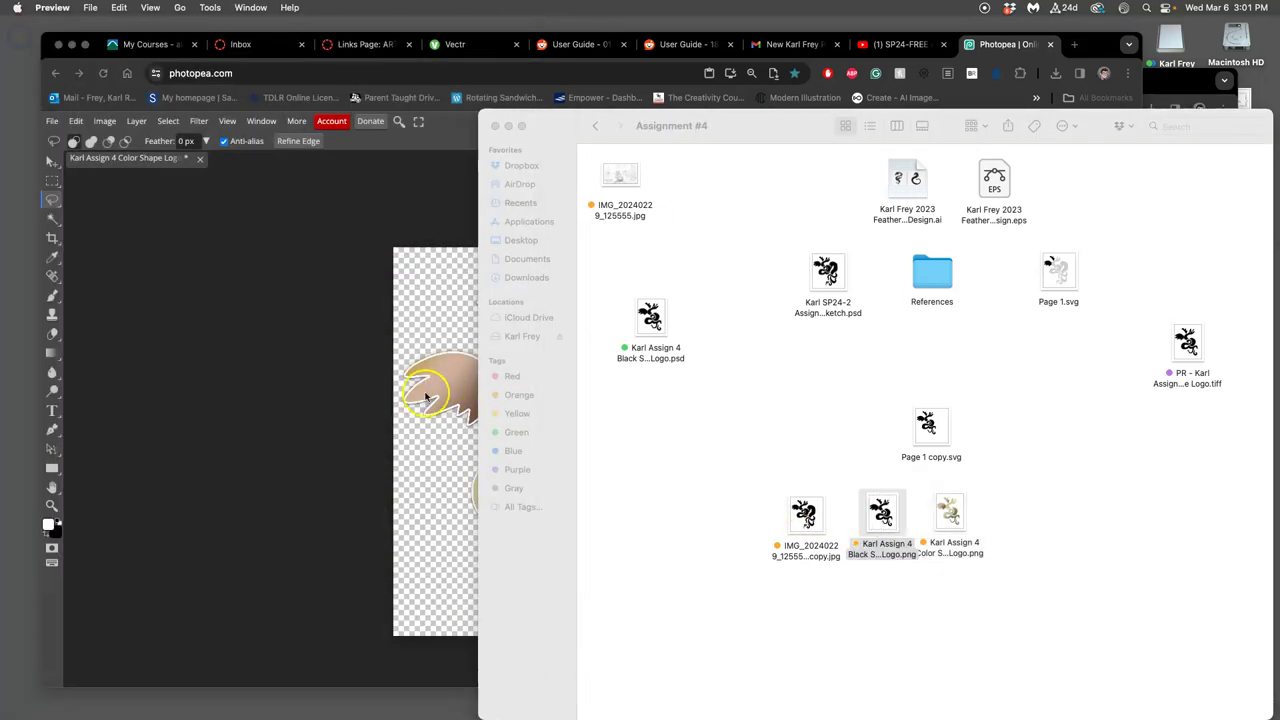
# - Show the white Background layer and flatten the logo to a single layer
pyautogui.click(391, 388)
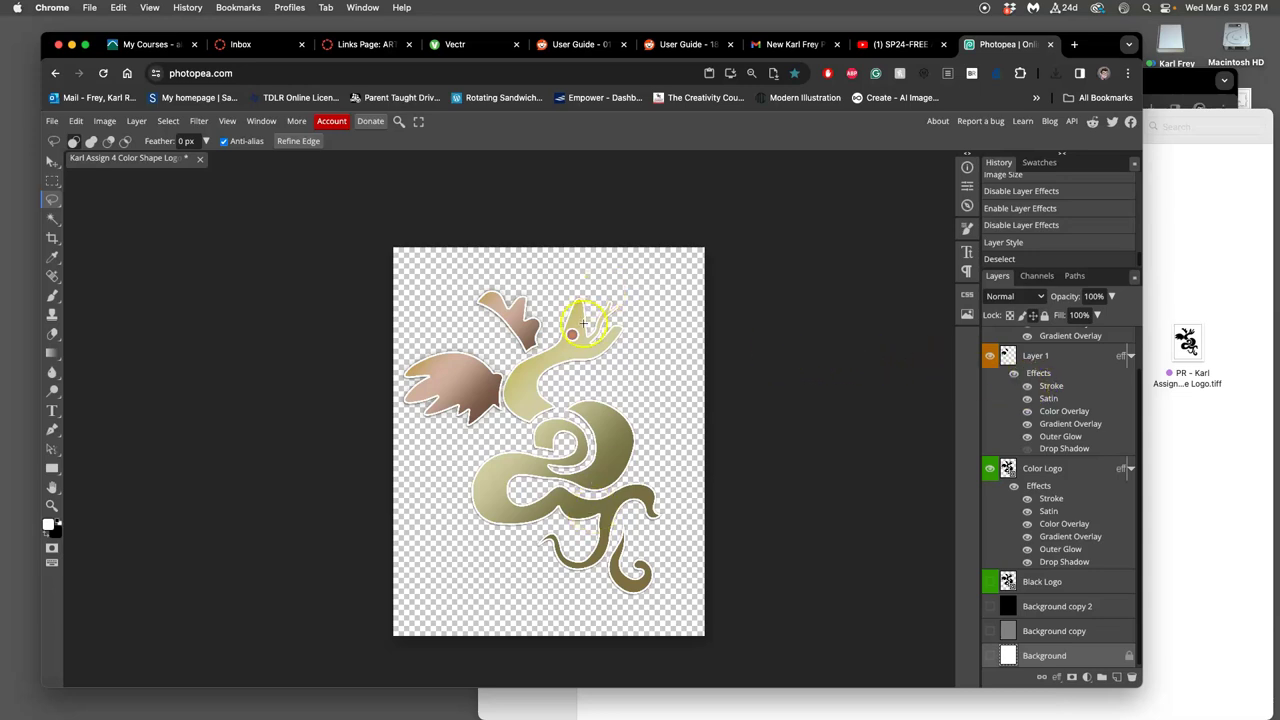
pyautogui.click(990, 655)
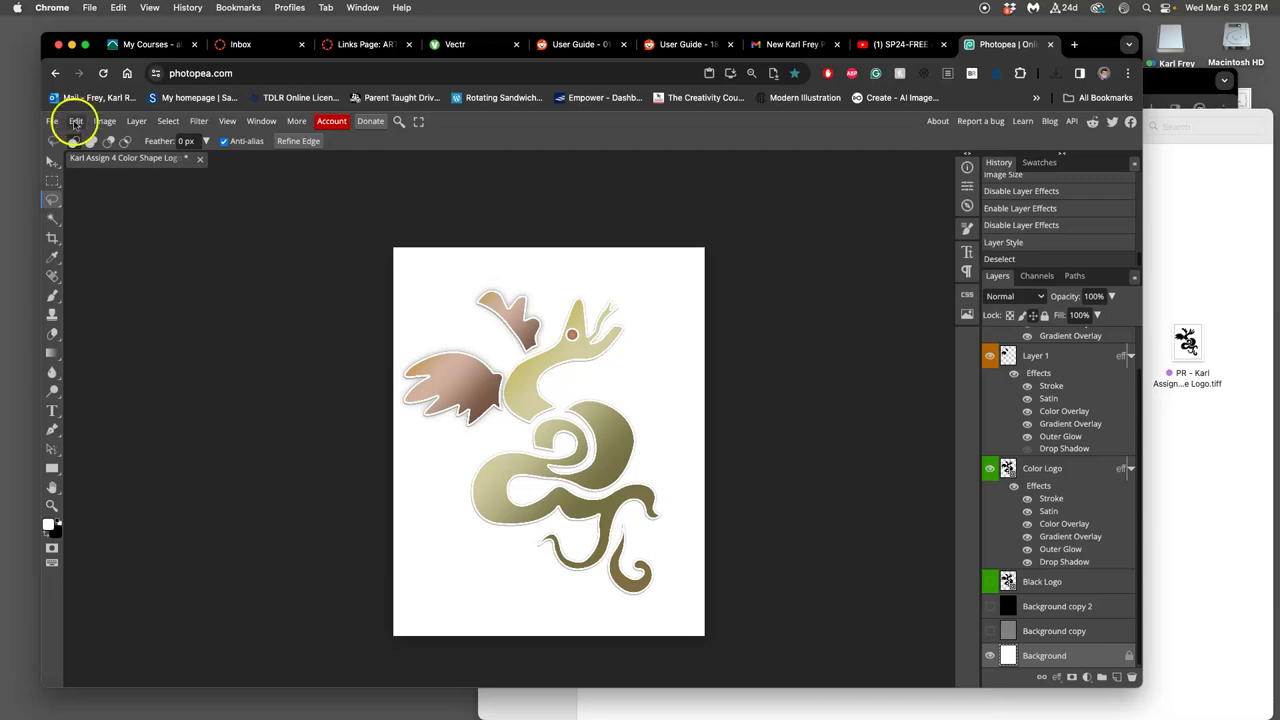
pyautogui.click(134, 121)
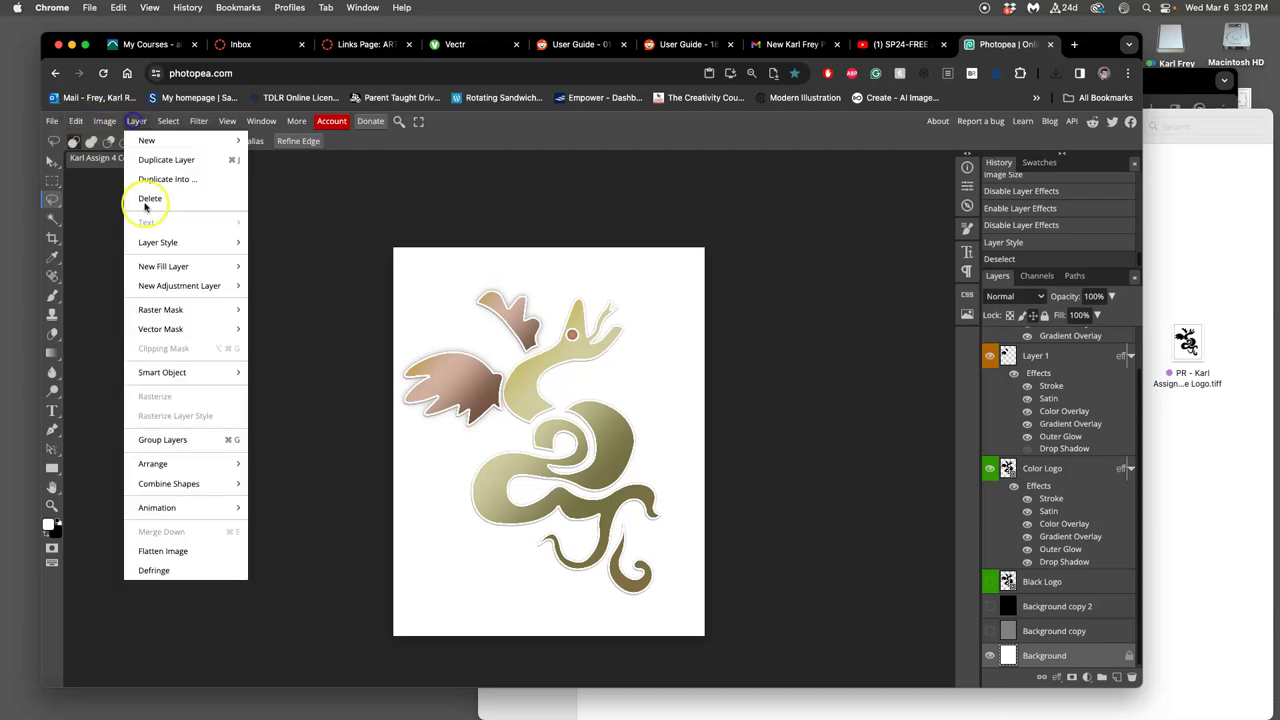
pyautogui.click(201, 552)
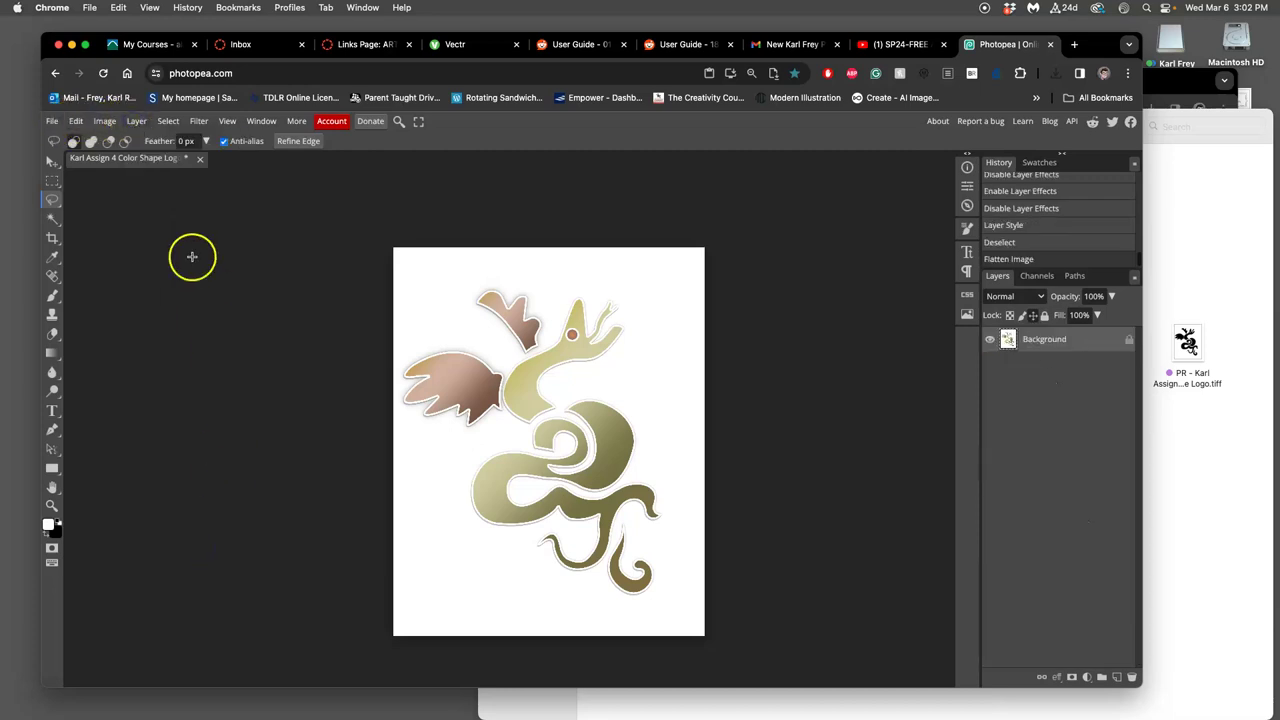
# - Export the flattened logo as a TIFF
pyautogui.click(52, 121)
pyautogui.moveTo(109, 304)
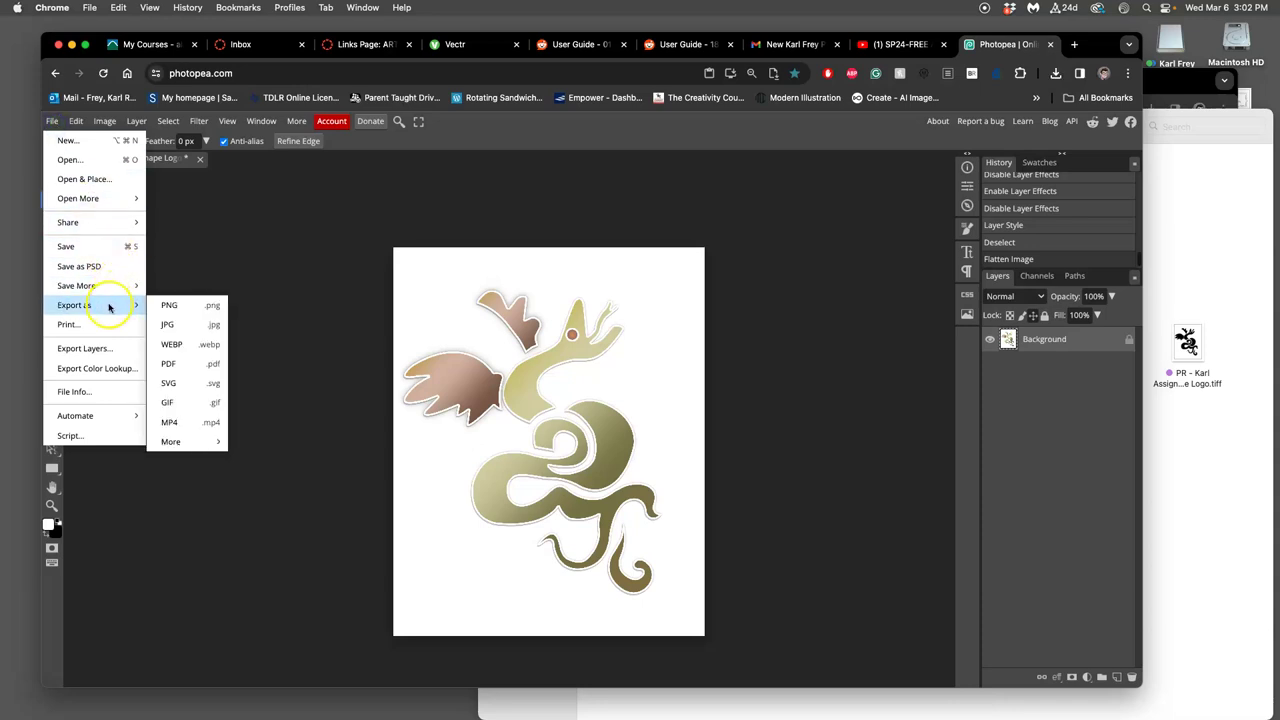
pyautogui.moveTo(190, 440)
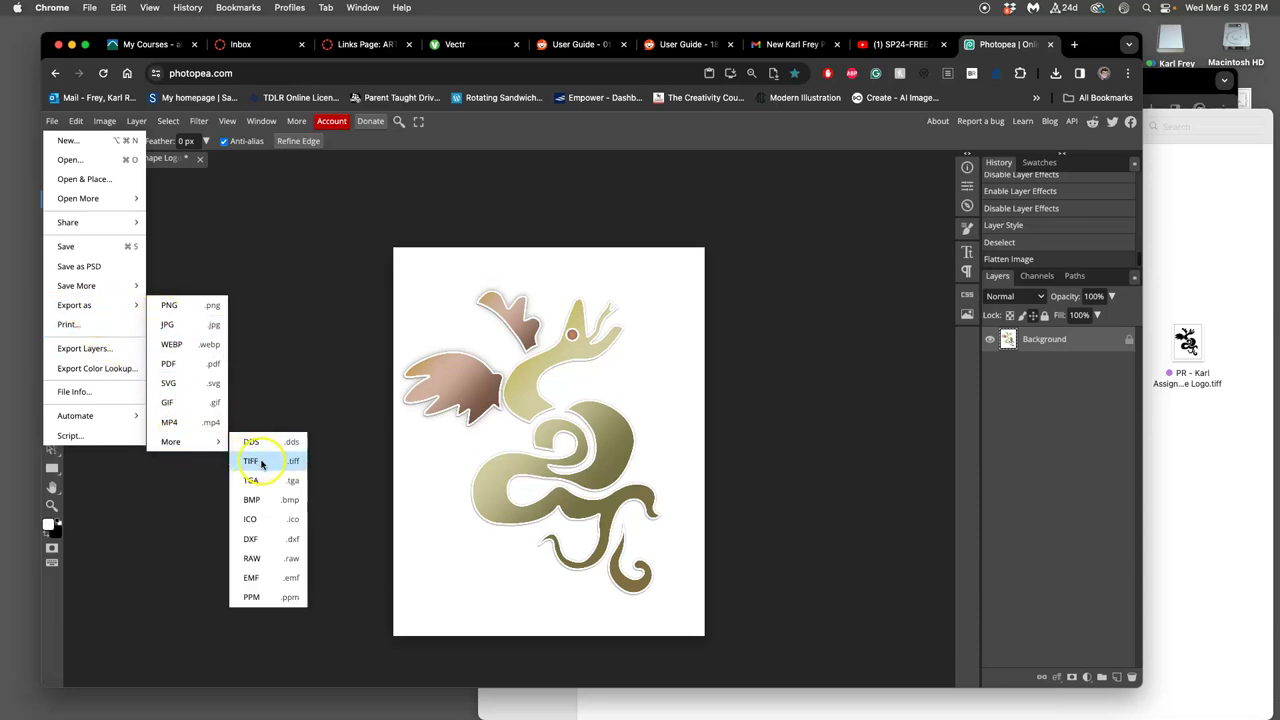
pyautogui.click(260, 462)
pyautogui.click(463, 320)
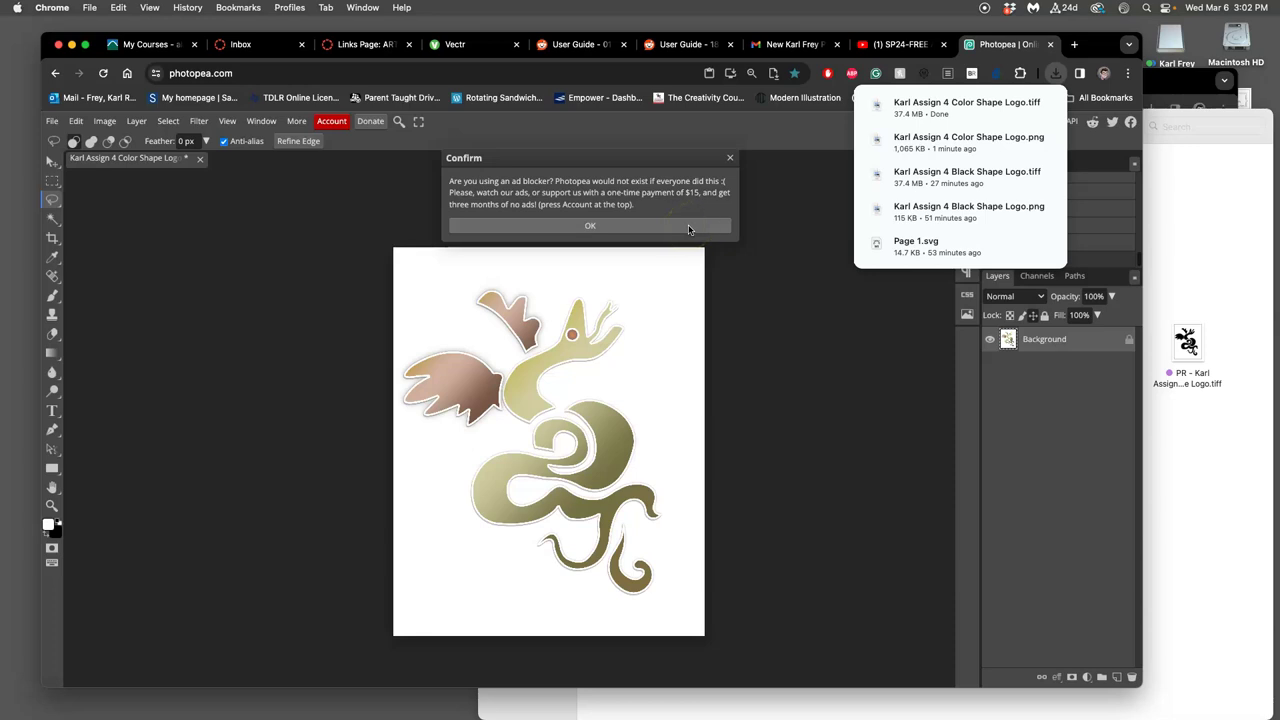
# - Dismiss the ad-blocker notice and move the colour logo TIFF into Assignment #4
pyautogui.click(590, 226)
pyautogui.click(1223, 437)
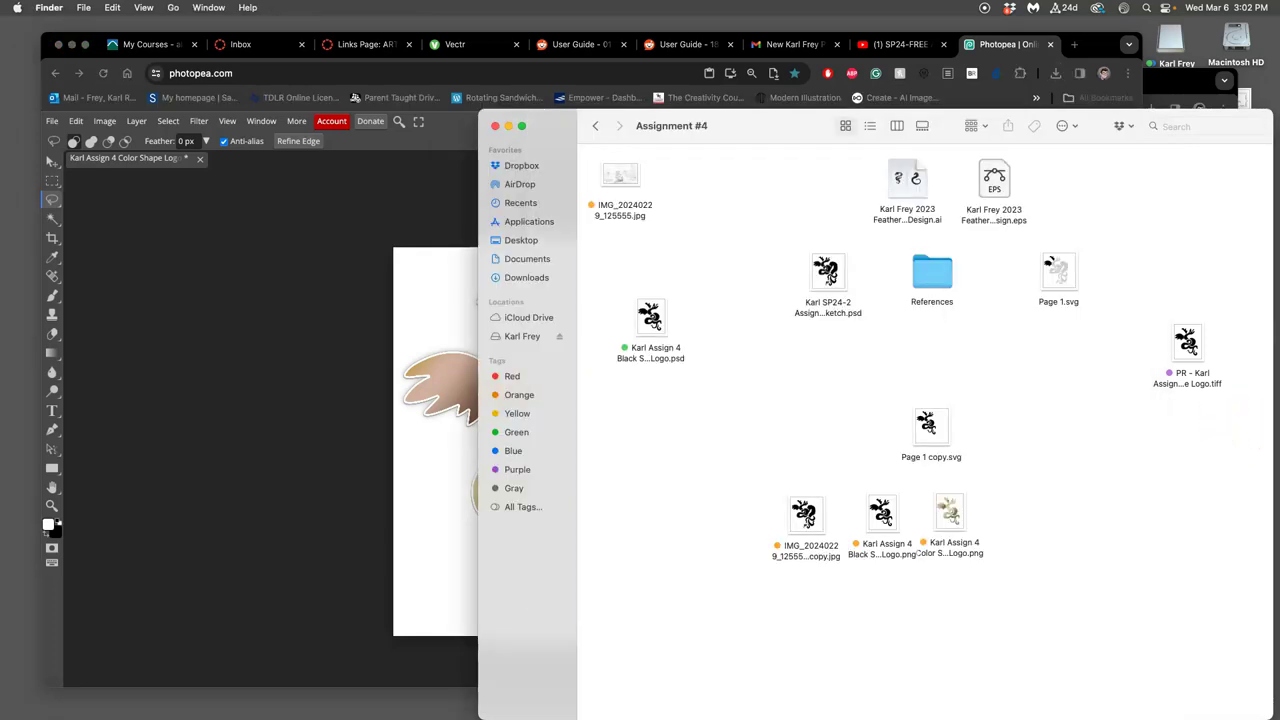
pyautogui.click(20, 631)
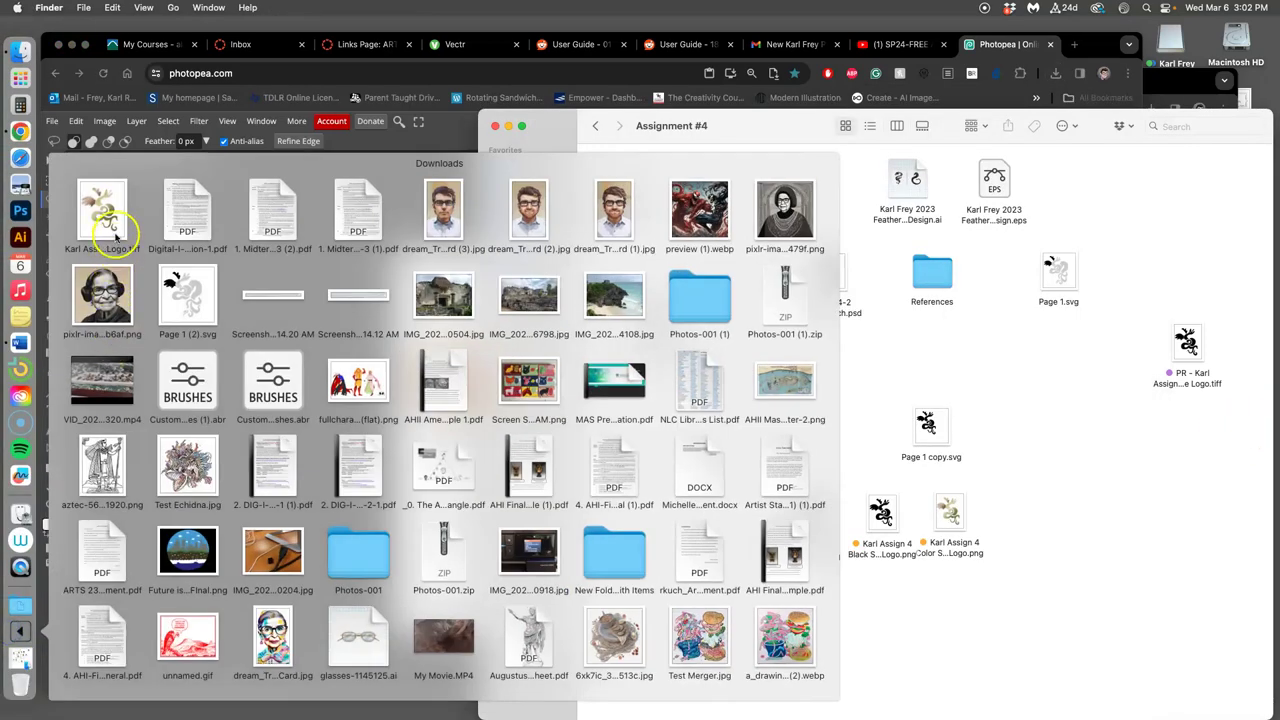
pyautogui.moveTo(115, 235); pyautogui.dragTo(677, 465)
# - Rename the TIFF with a 'PR-' prefix
pyautogui.click(668, 515)
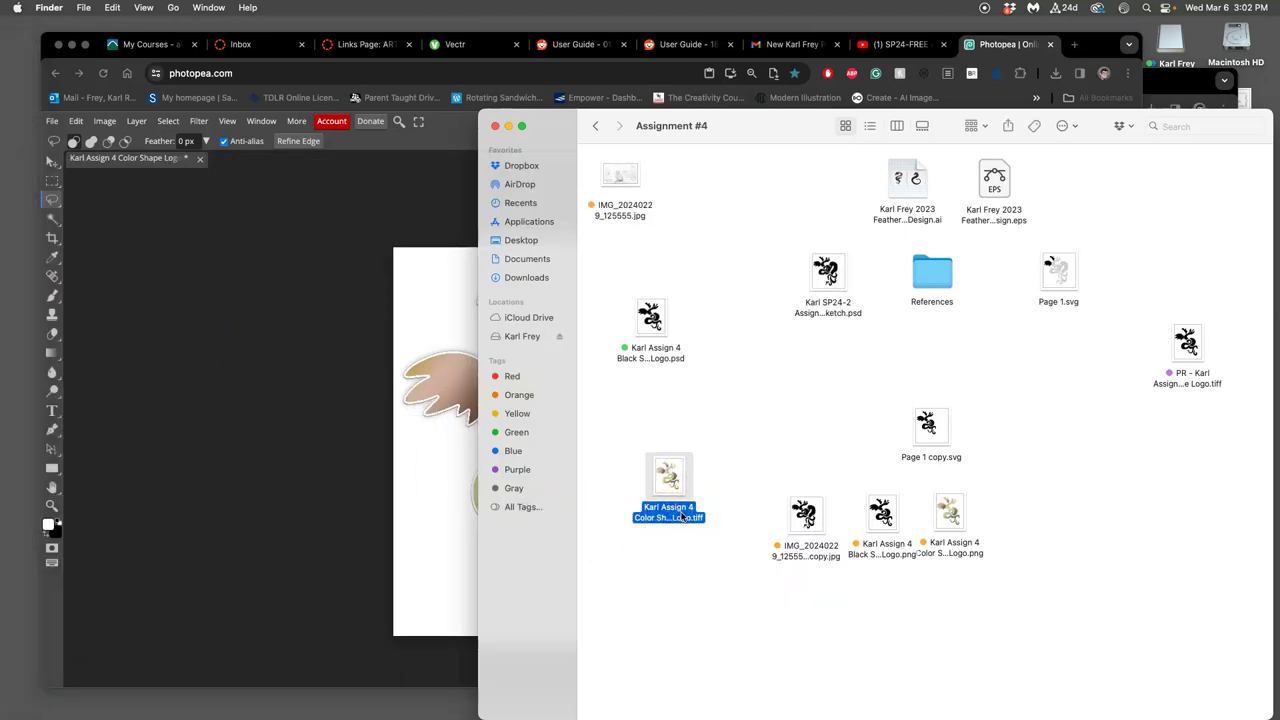
pyautogui.click(679, 515)
pyautogui.click(644, 510)
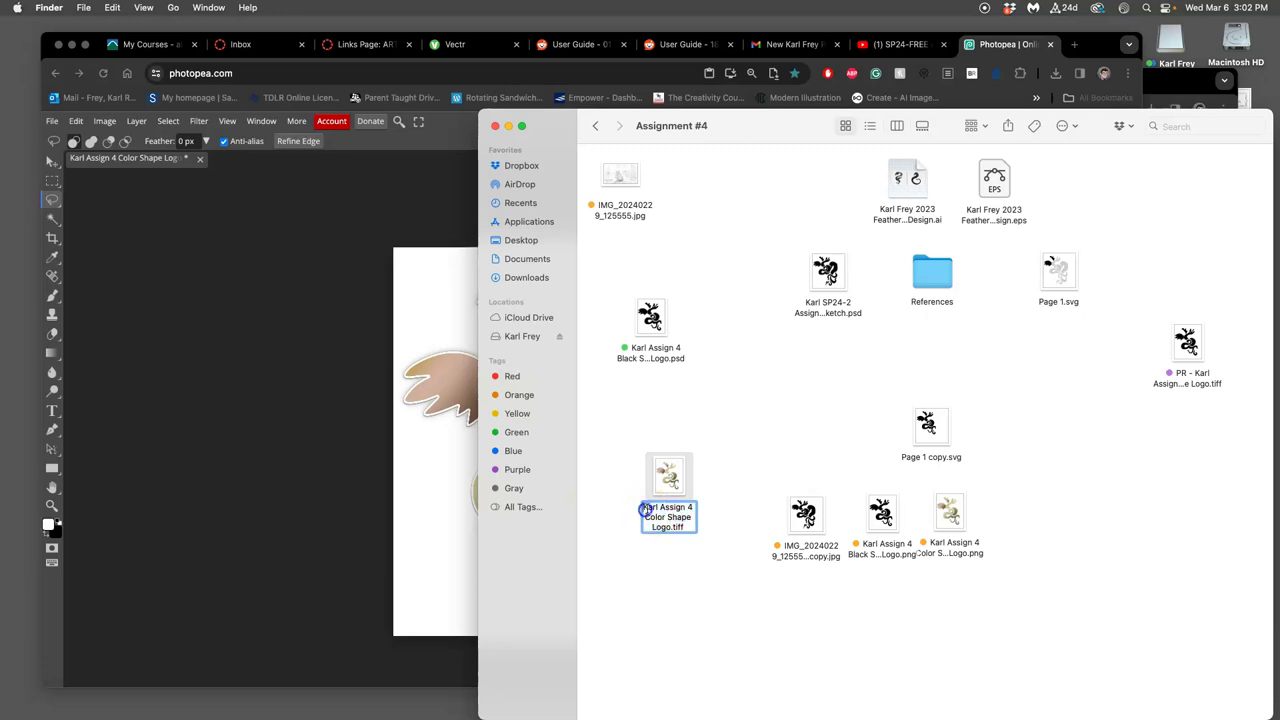
pyautogui.write('PR-')
# - Place the renamed TIFF beside the other PR TIFF and tag it purple
pyautogui.moveTo(670, 472); pyautogui.dragTo(1193, 428)
pyautogui.rightClick(1193, 428)
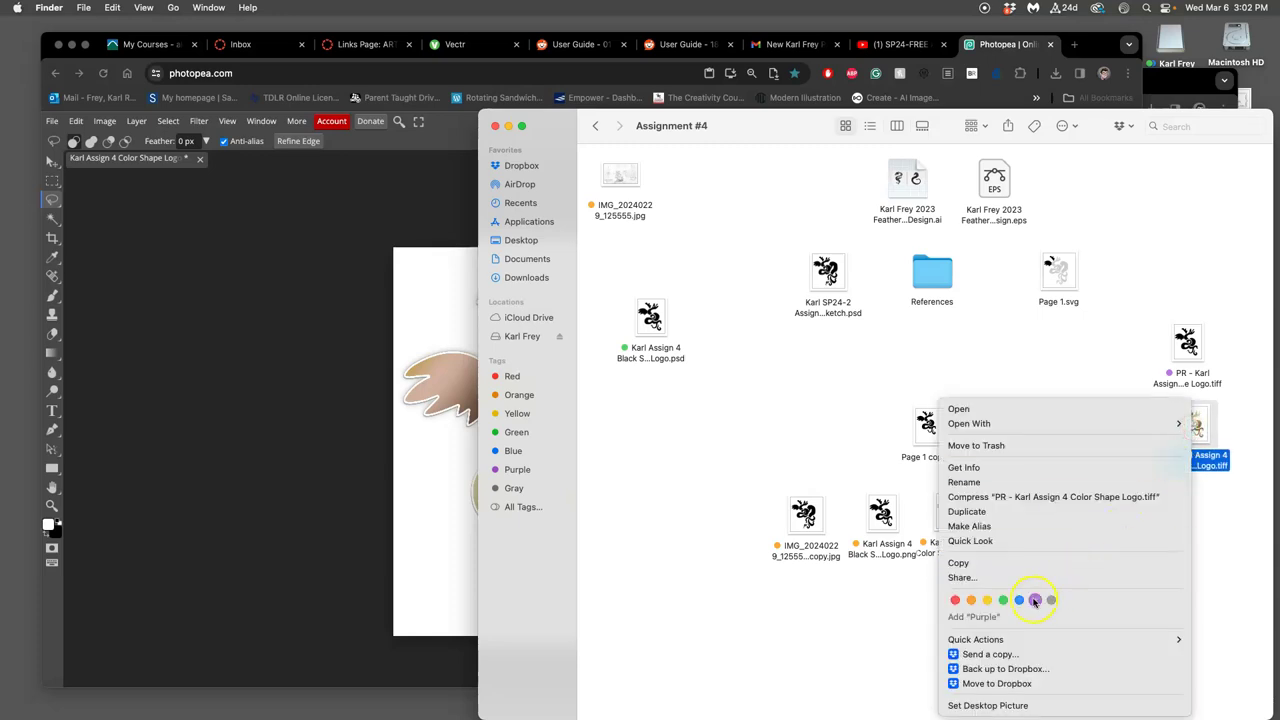
pyautogui.click(1037, 601)
pyautogui.click(1179, 538)
pyautogui.click(1188, 435)
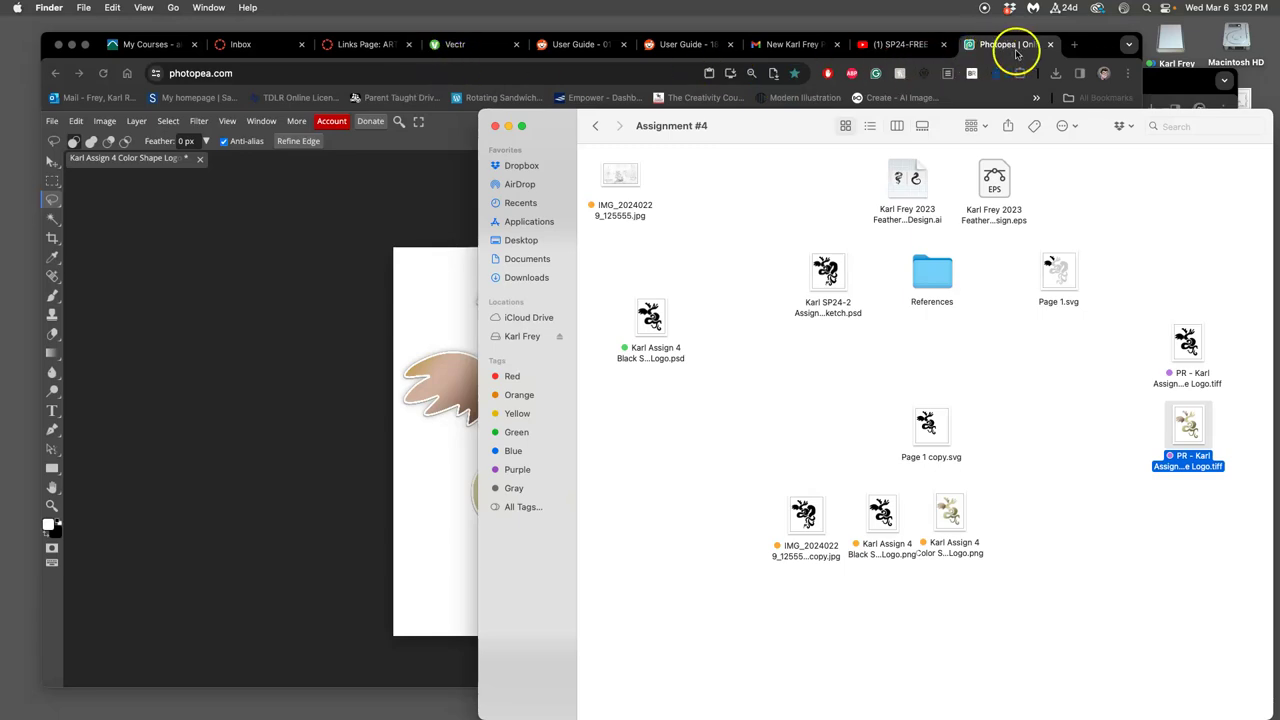
# - In Dropbox, open 1. Digital Art Class Files > 1. FLattened .Tiff Files to Print > instructor's SP24-1 folder
pyautogui.moveTo(1094, 40); pyautogui.dragTo(1095, 64)
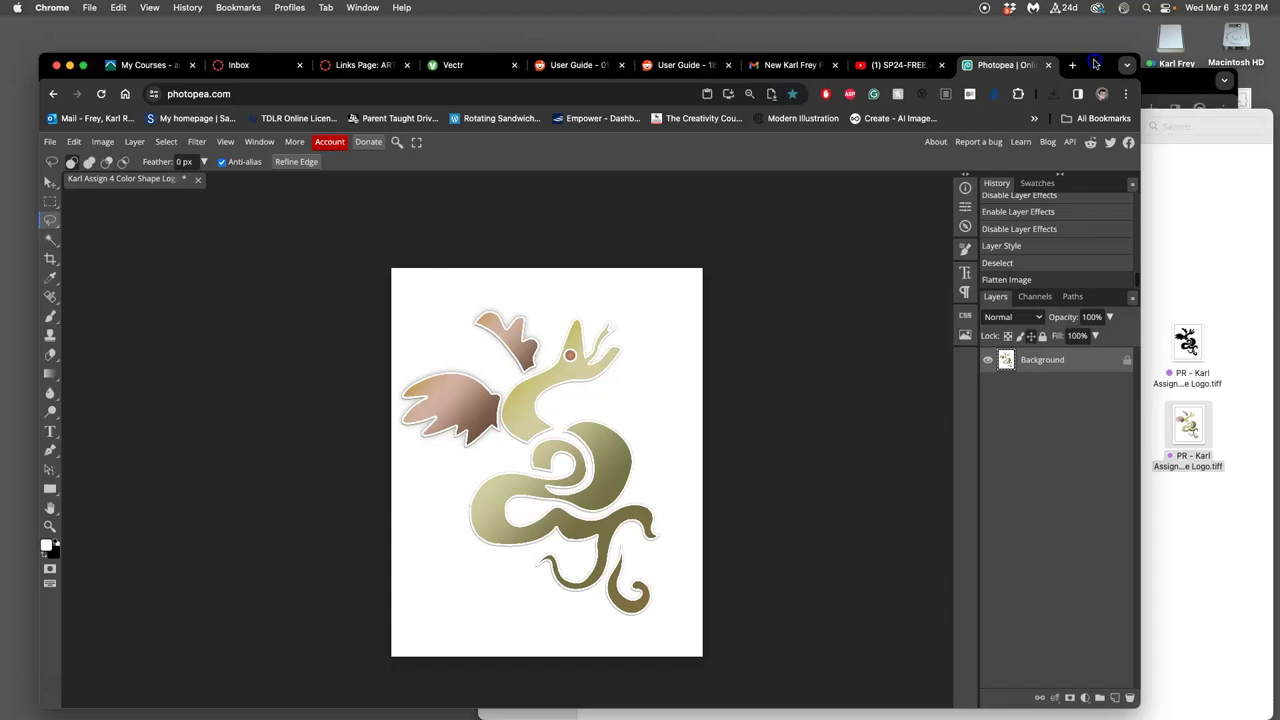
pyautogui.moveTo(1095, 64)
pyautogui.mouseDown()
pyautogui.moveTo(1071, 217)
pyautogui.moveTo(1071, 56)
pyautogui.mouseUp()
pyautogui.click(1139, 80)
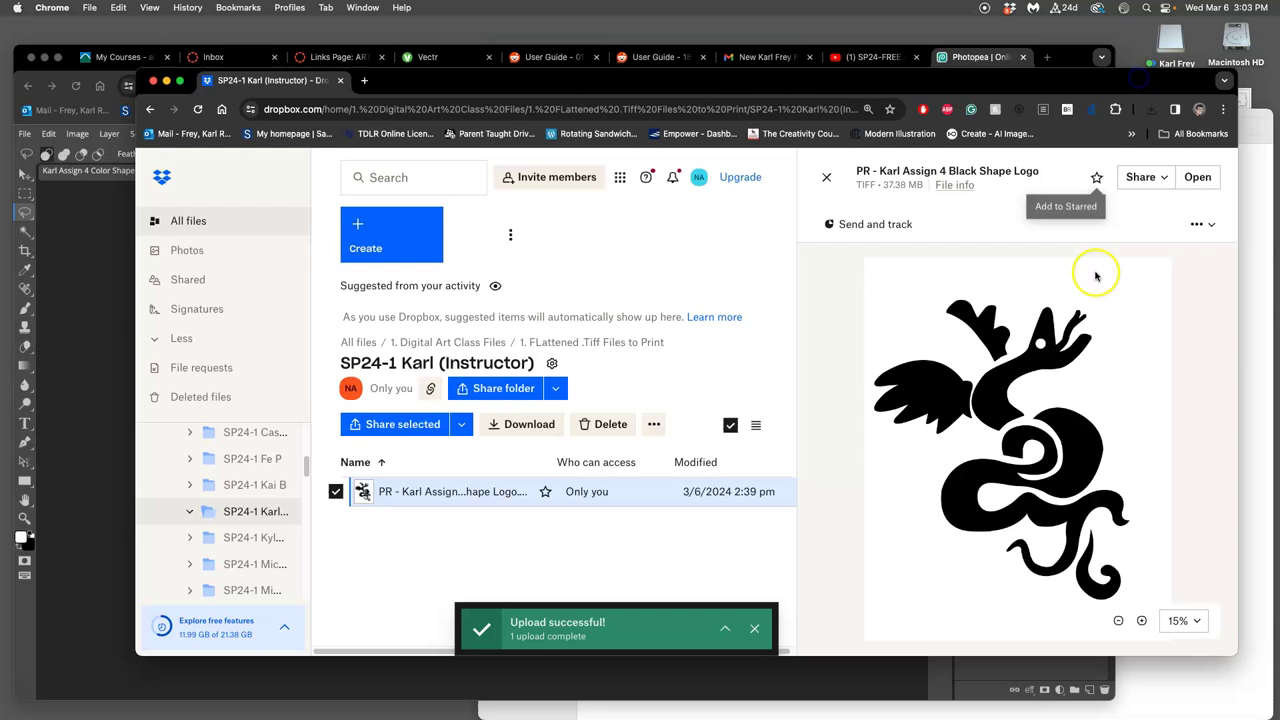
pyautogui.click(654, 555)
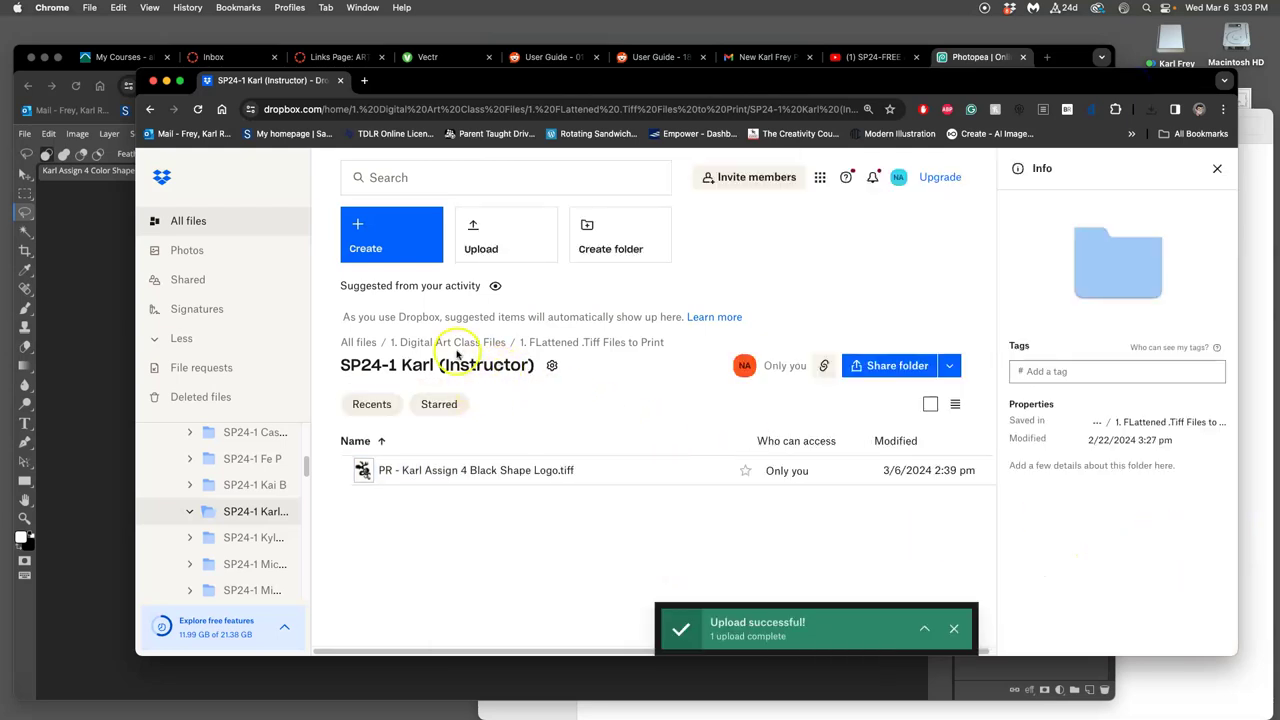
pyautogui.click(358, 342)
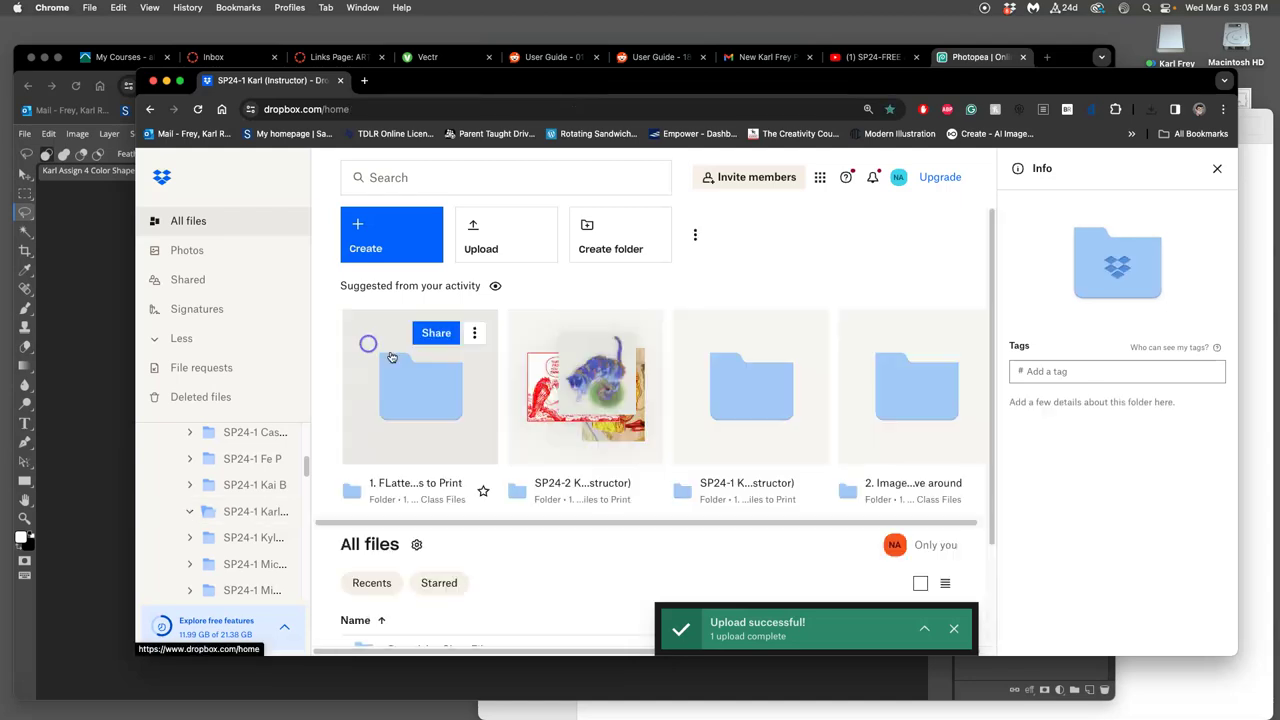
pyautogui.scroll(-2, 509, 422)
pyautogui.scroll(-2, 509, 422)
pyautogui.click(423, 440)
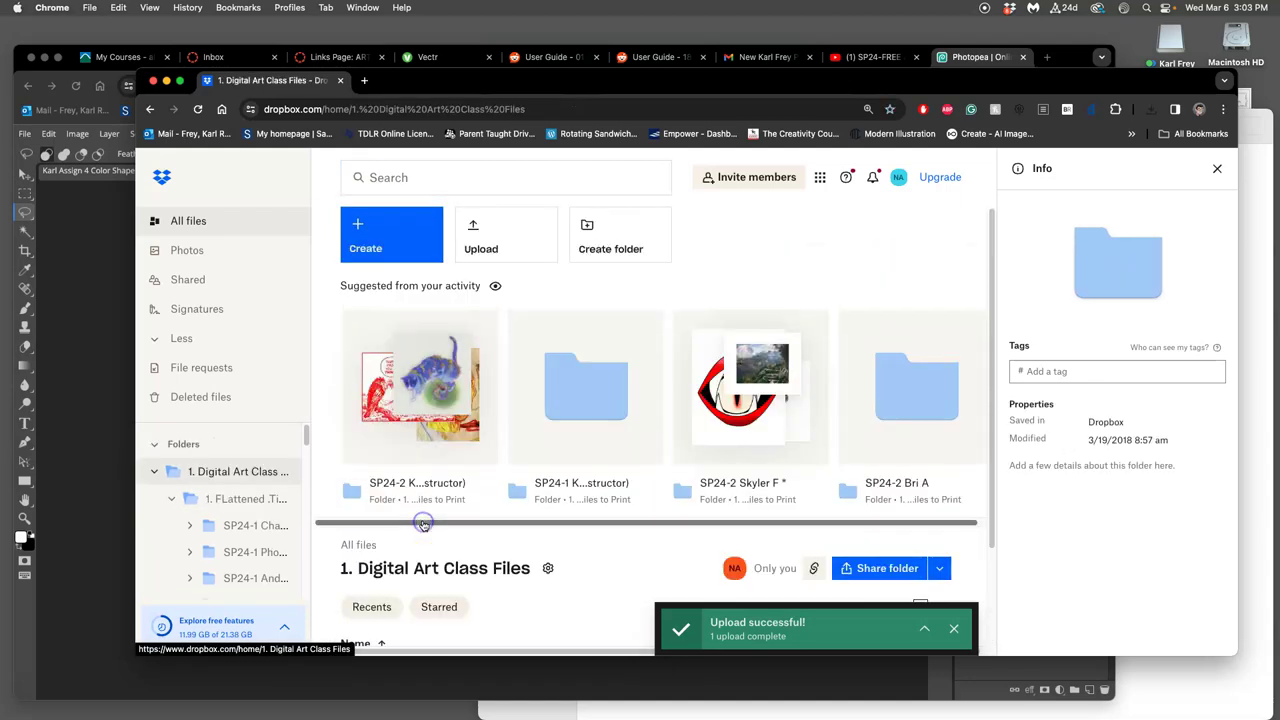
pyautogui.scroll(-2, 490, 515)
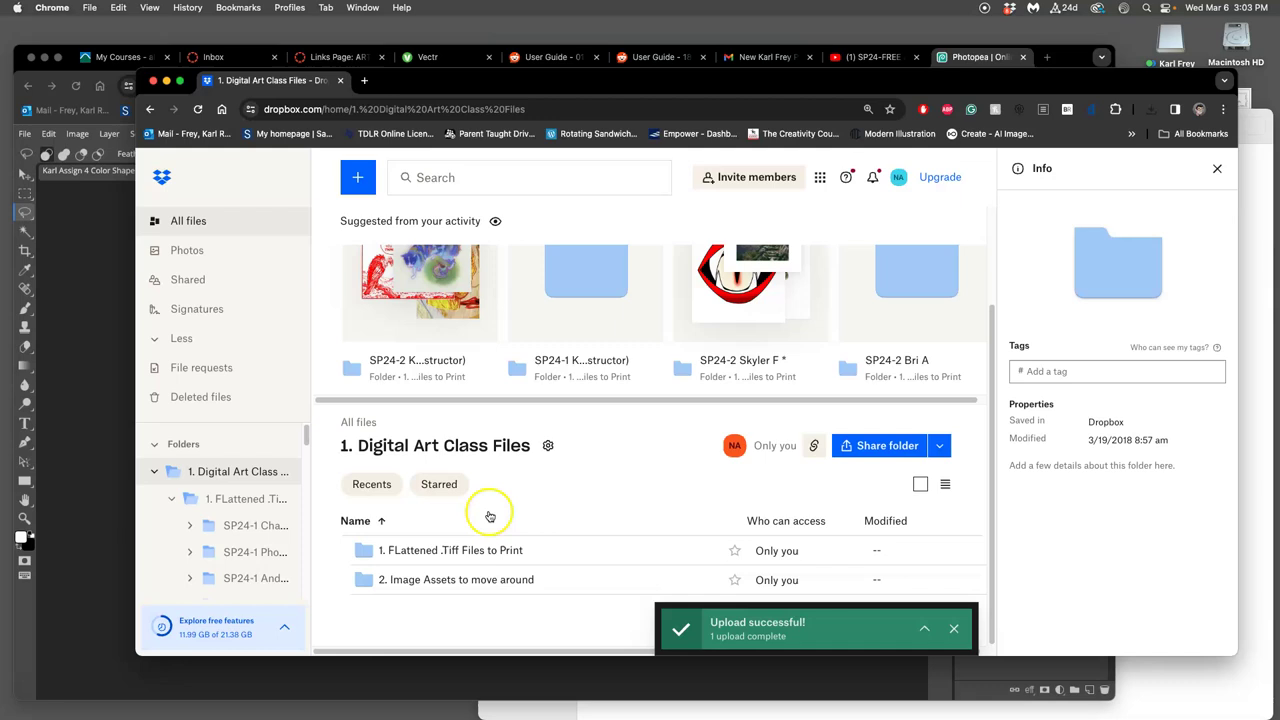
pyautogui.click(432, 549)
pyautogui.scroll(-5, 534, 514)
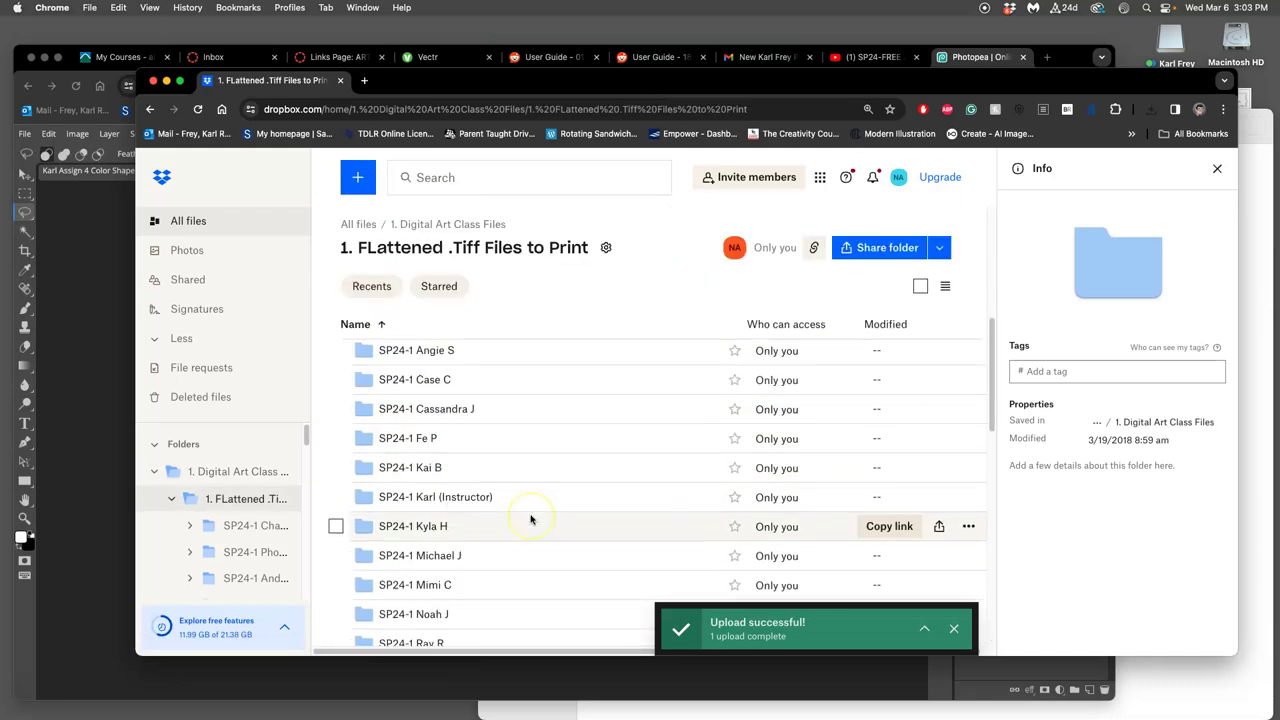
pyautogui.click(398, 487)
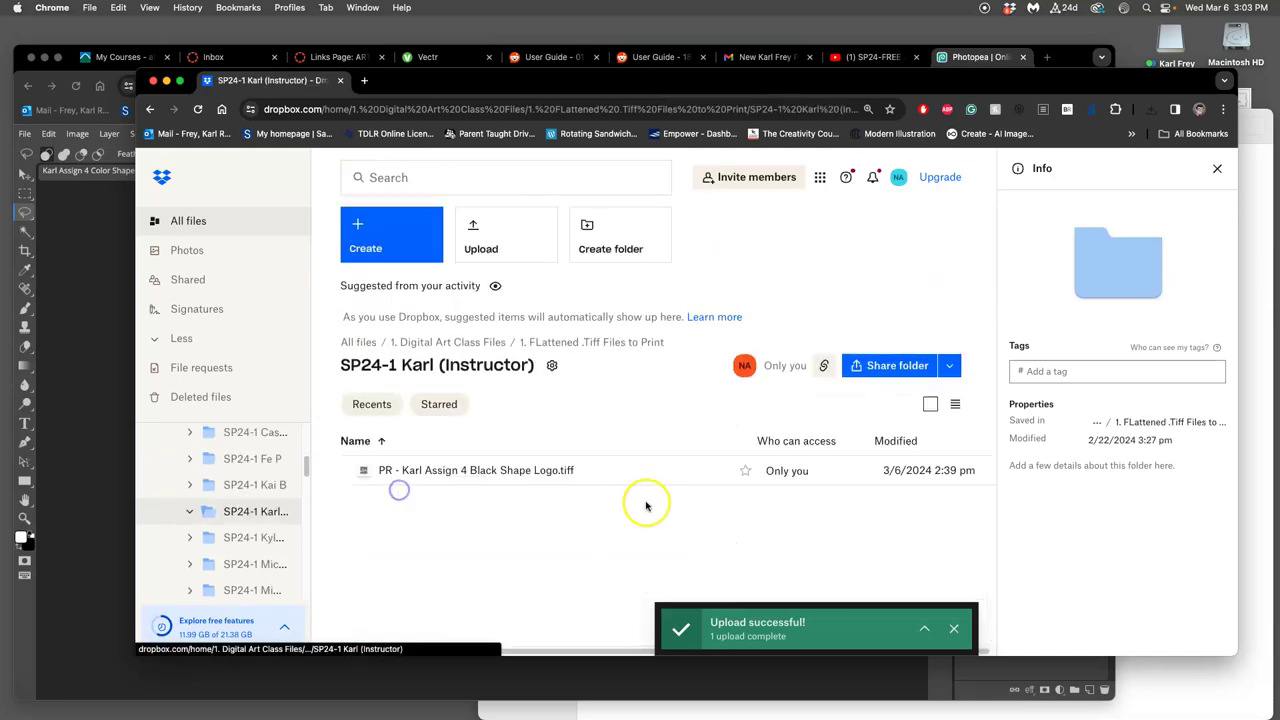
# - Upload the PR colour logo TIFF from Assignment #4, close its preview, and return to Photopea
pyautogui.click(1250, 505)
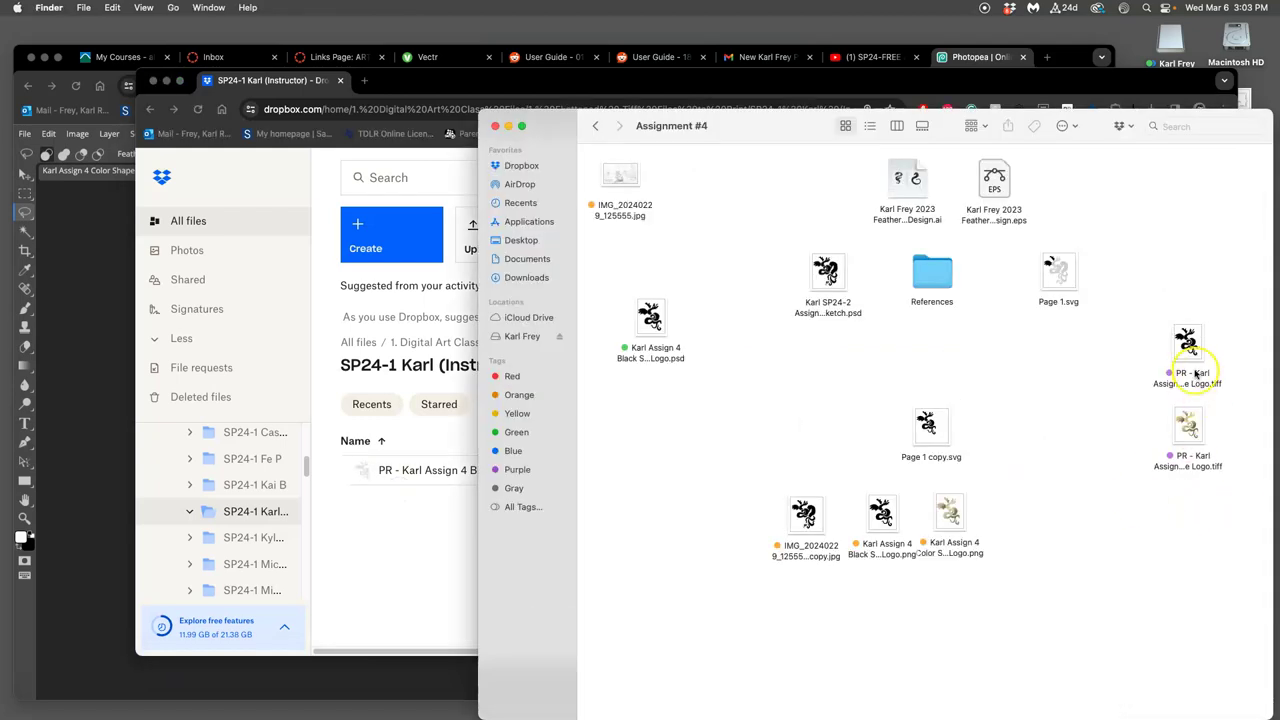
pyautogui.moveTo(1192, 426); pyautogui.dragTo(400, 529)
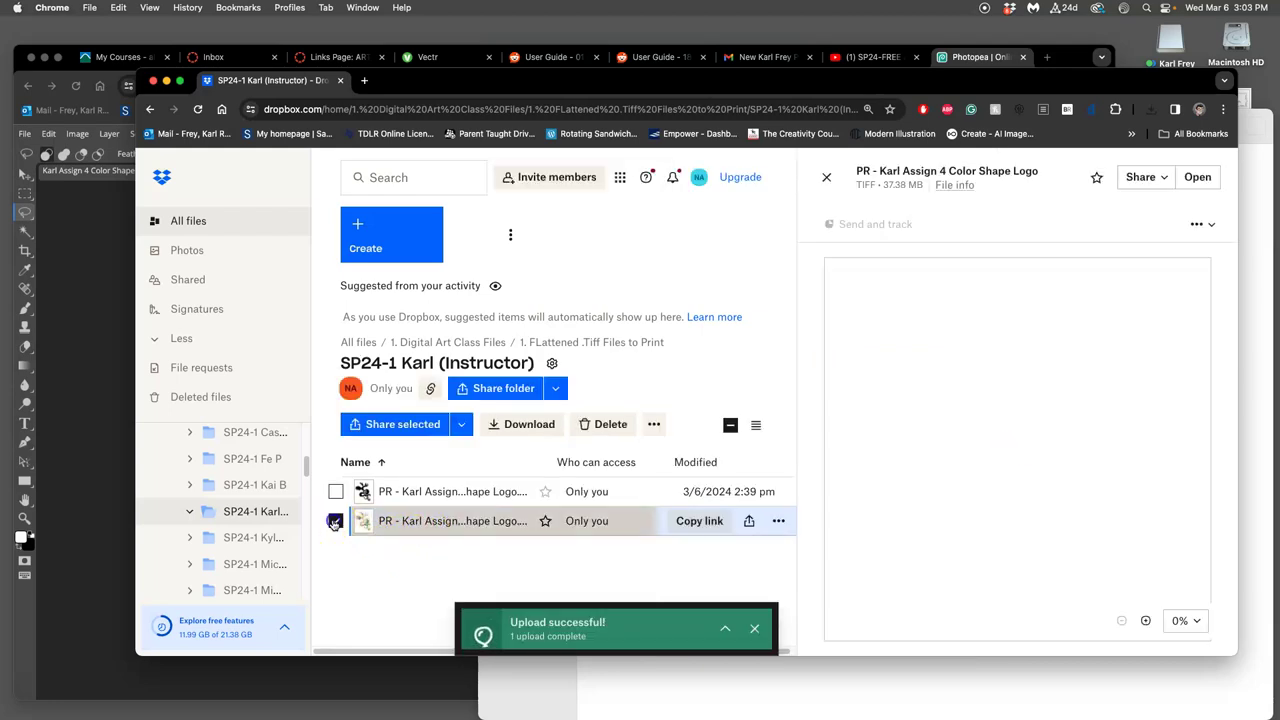
pyautogui.click(334, 521)
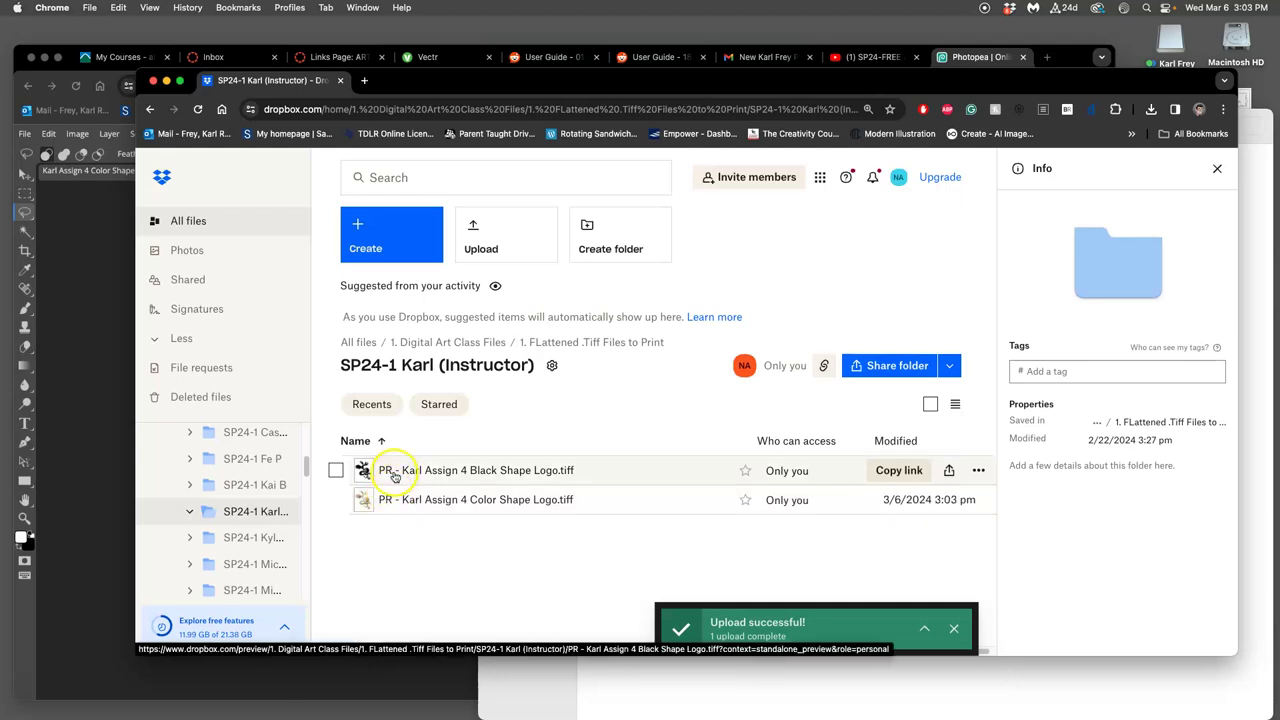
pyautogui.click(108, 404)
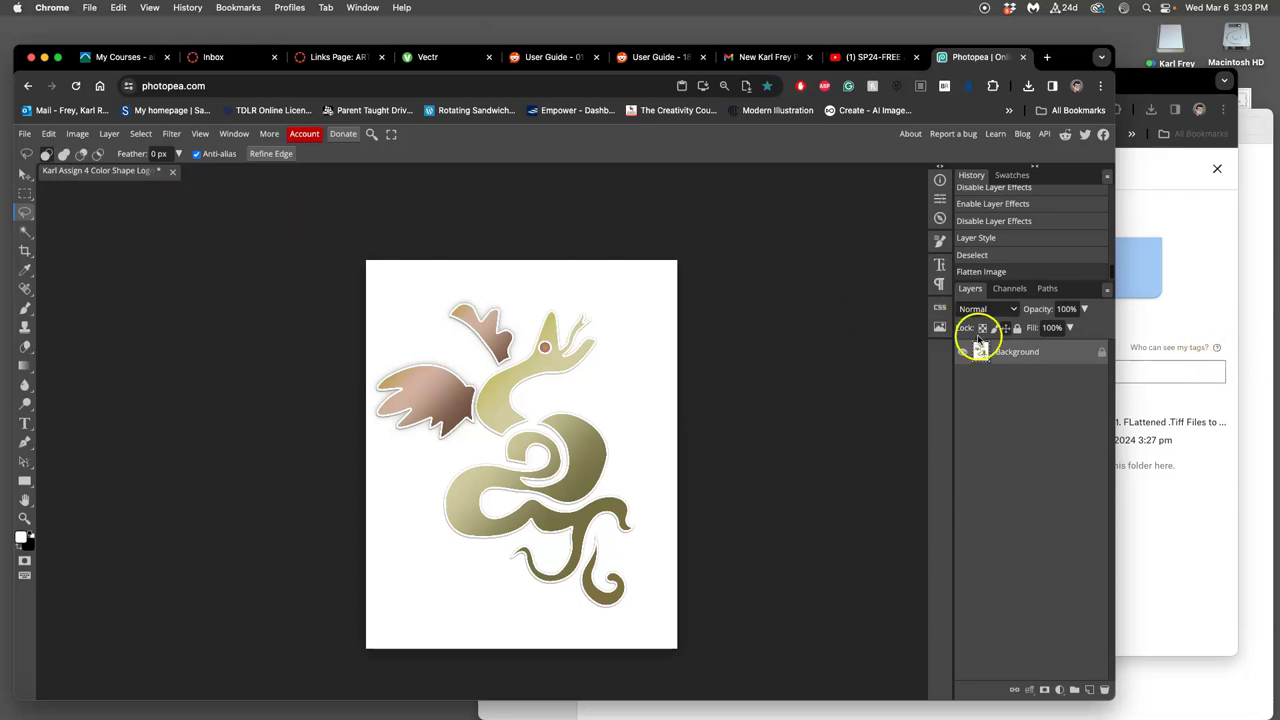
# - Revert to the Deselect history state and close Color Shape Logo without saving
pyautogui.click(985, 258)
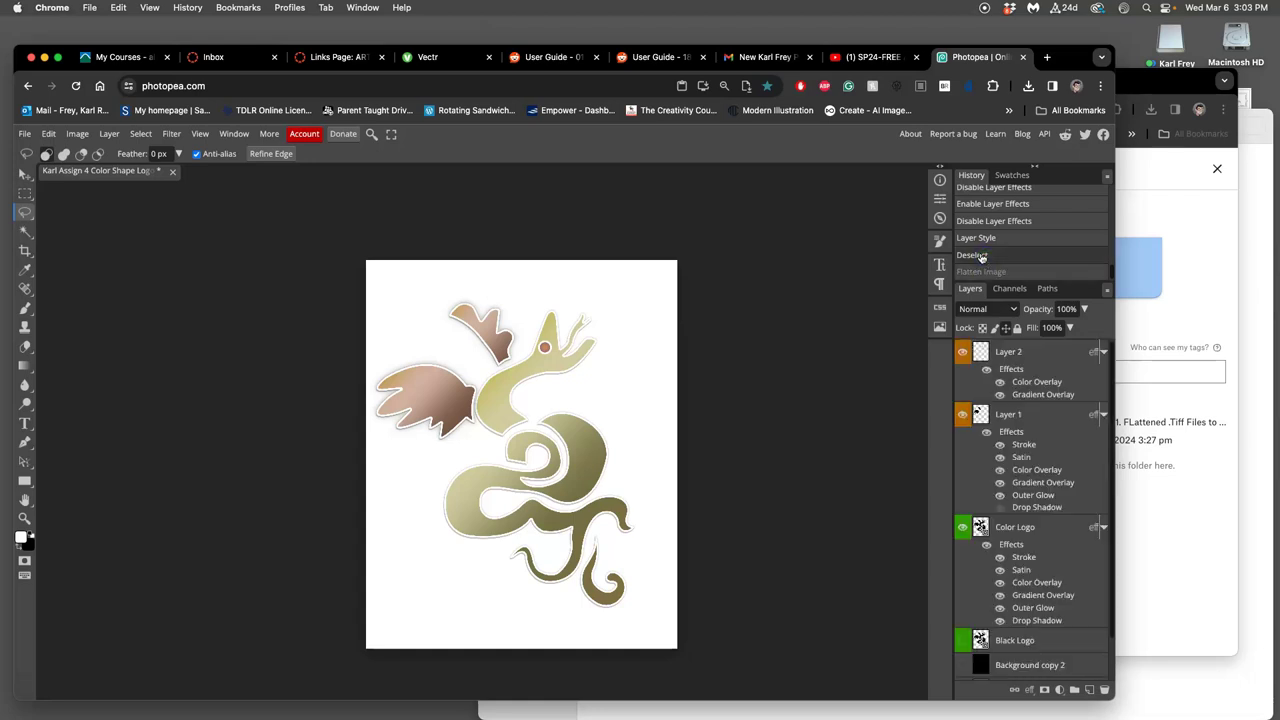
pyautogui.click(174, 172)
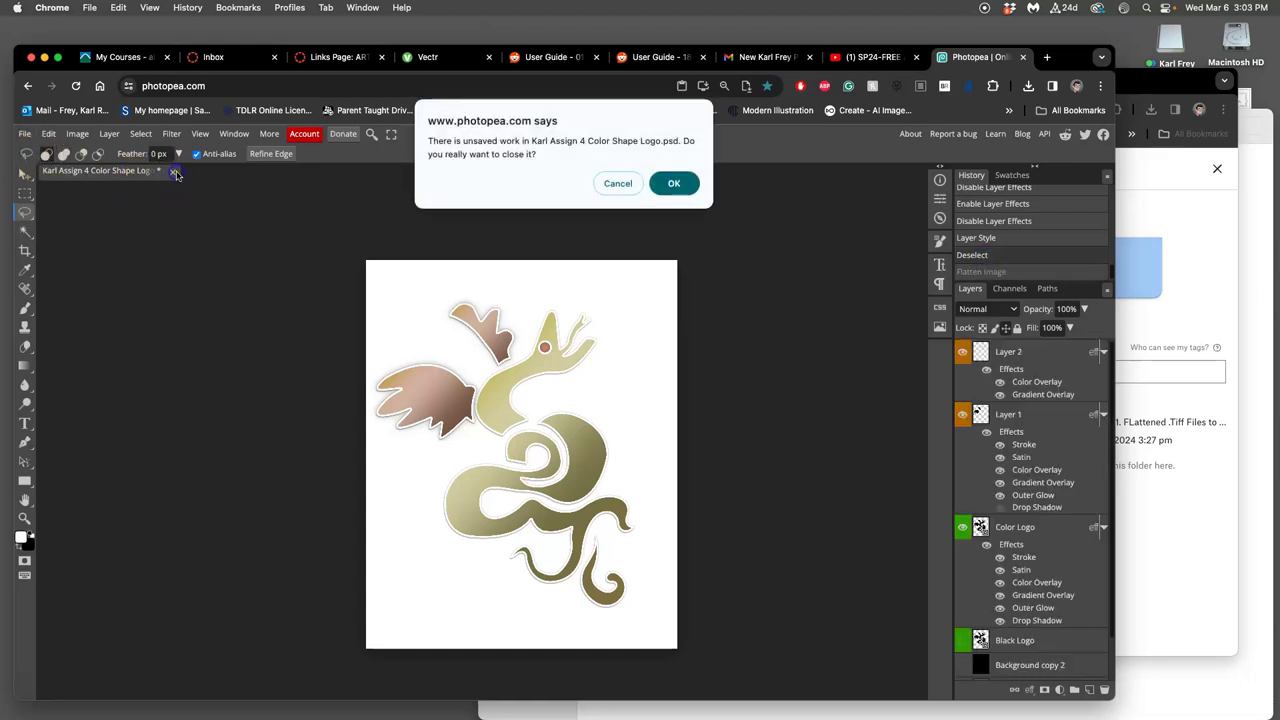
pyautogui.click(675, 186)
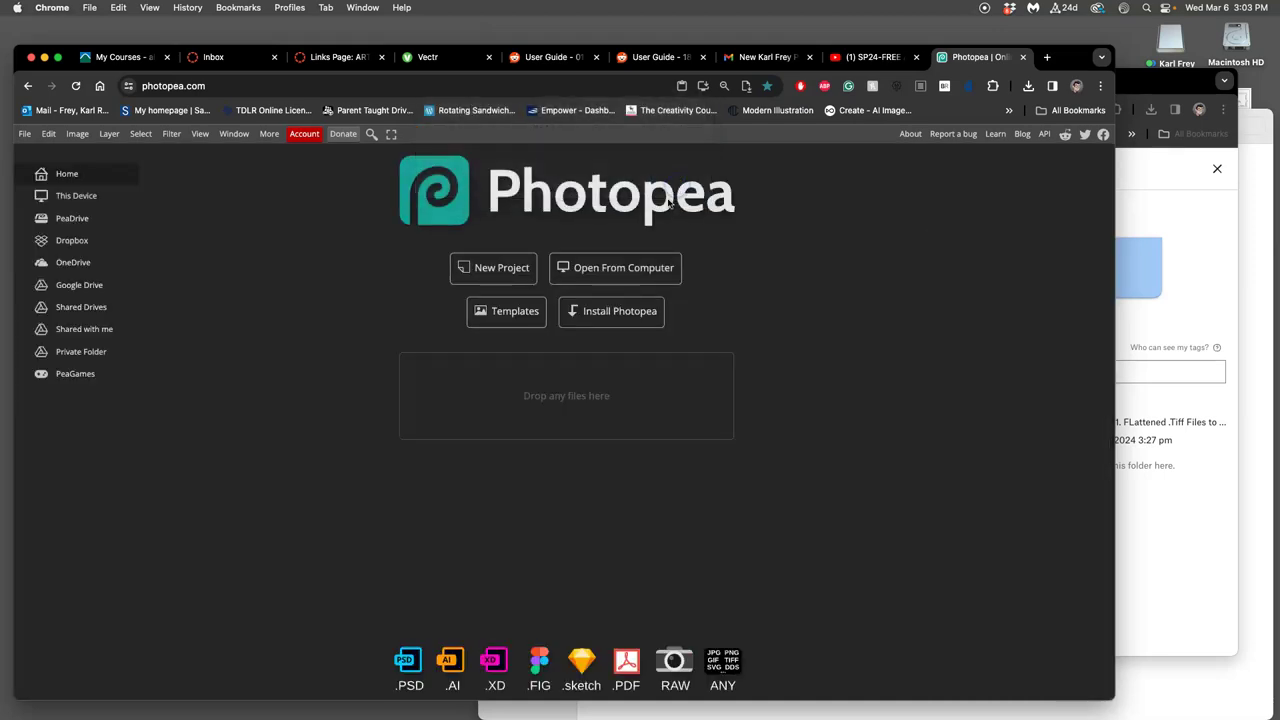
pyautogui.click(1239, 426)
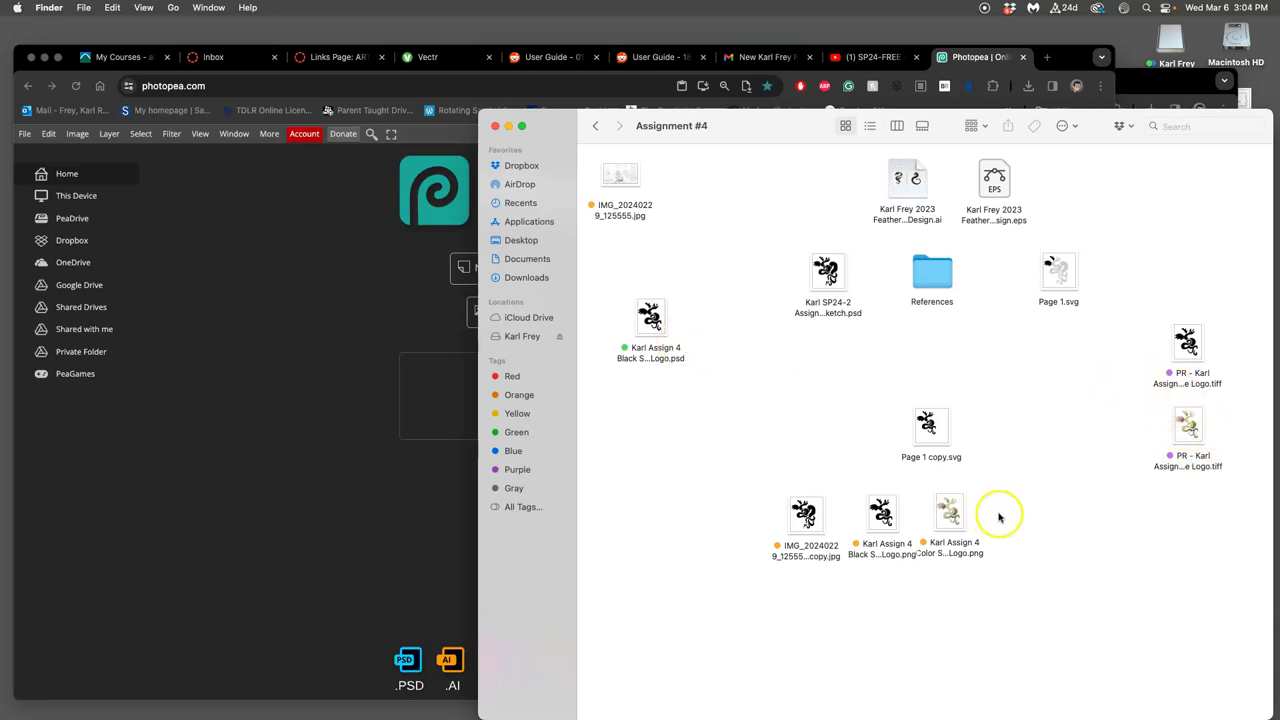
# - Open the Black Shape Logo PSD from the Assignment #4 folder in Photoshop 2024
pyautogui.click(281, 328)
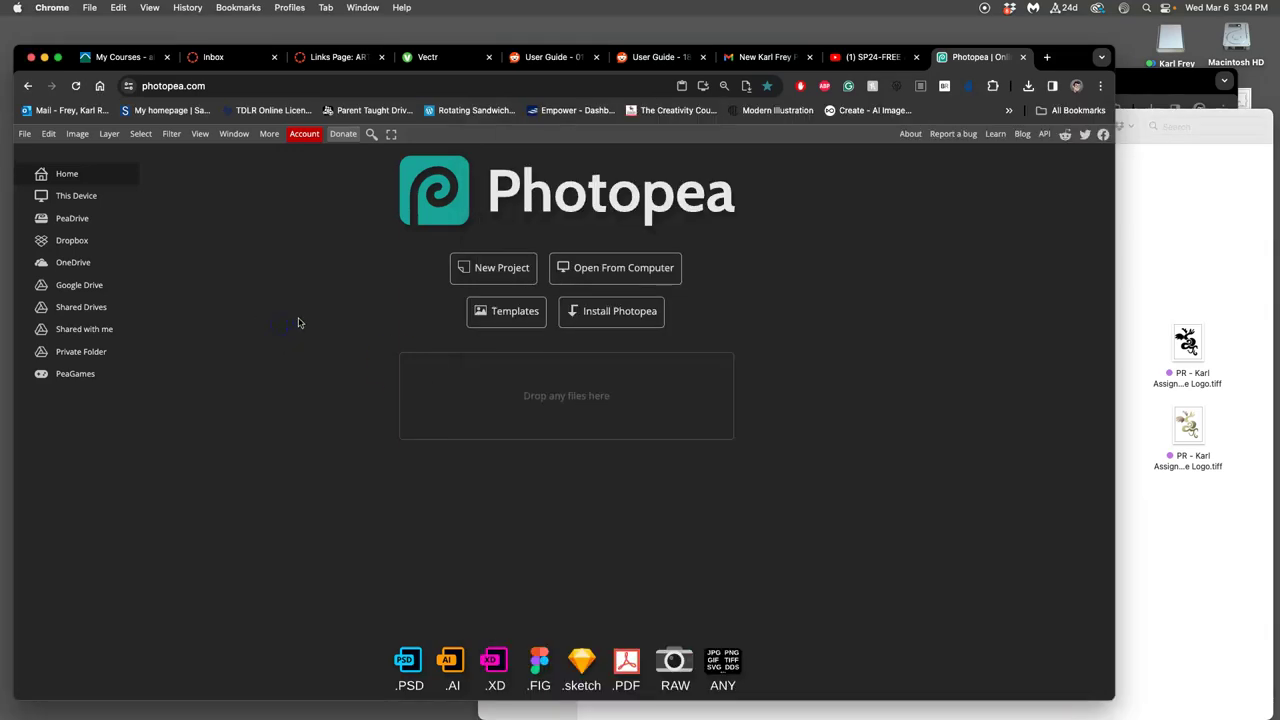
pyautogui.click(1122, 332)
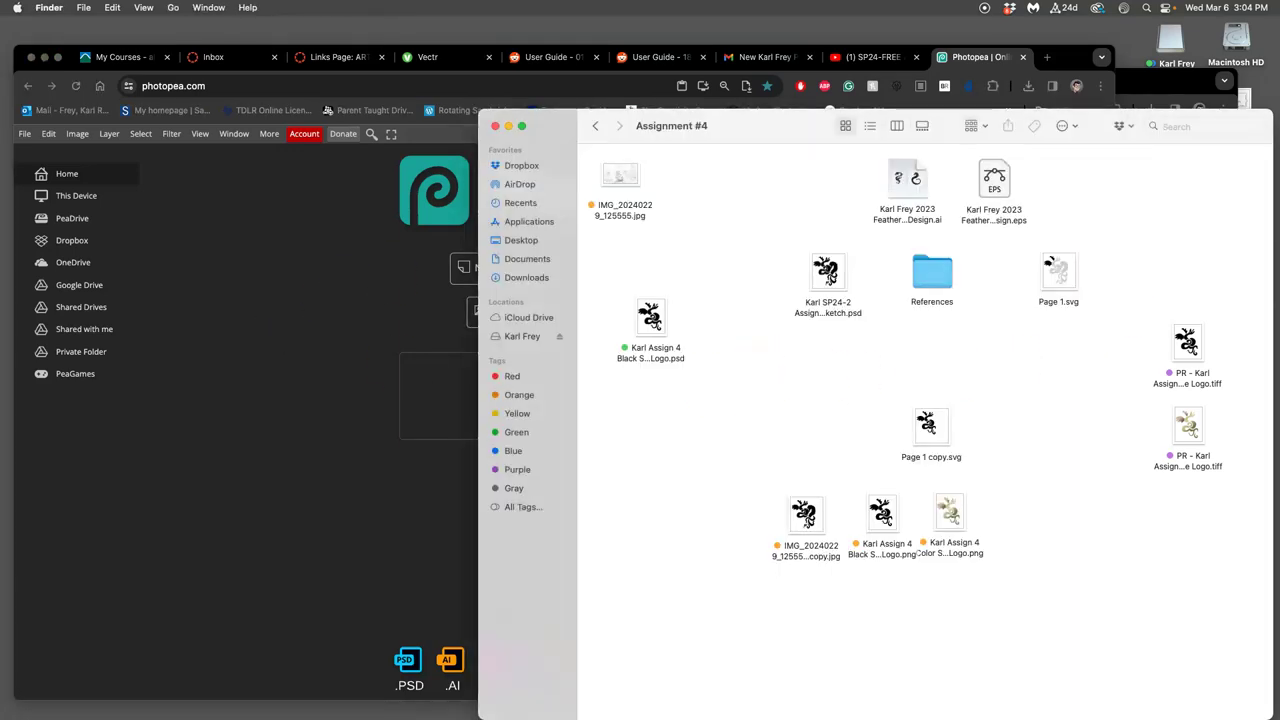
pyautogui.click(18, 632)
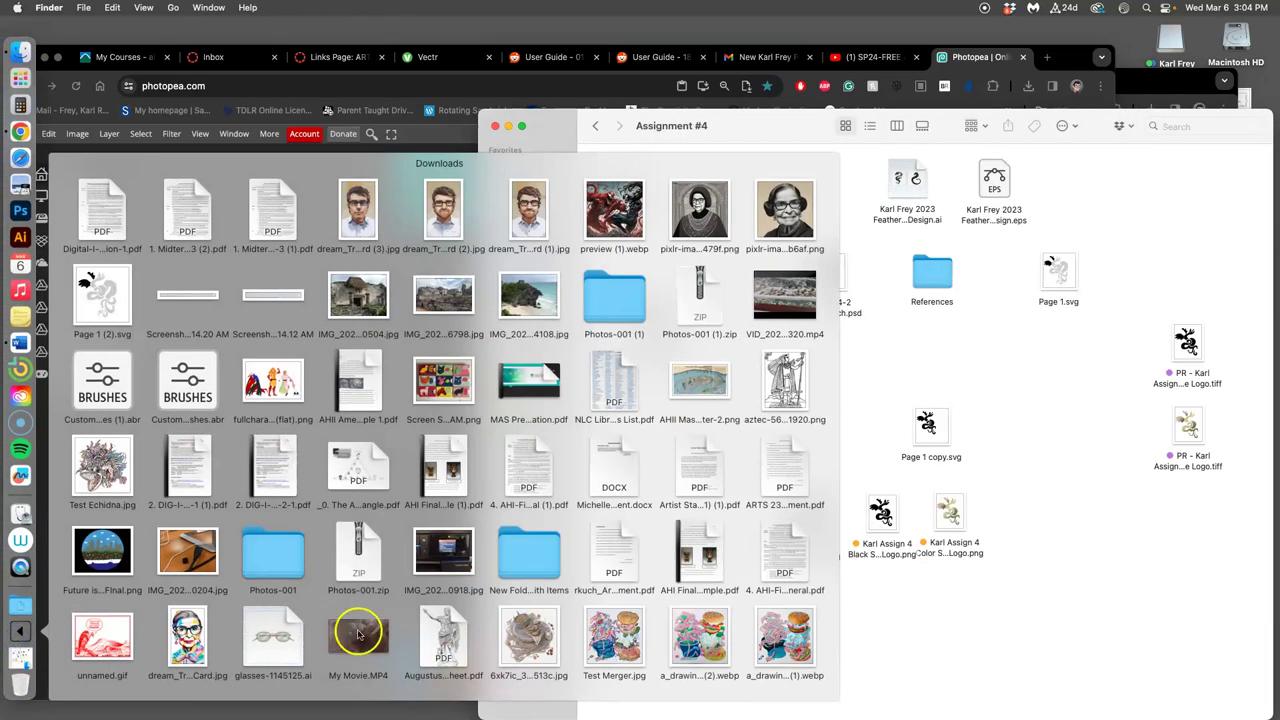
pyautogui.click(1015, 637)
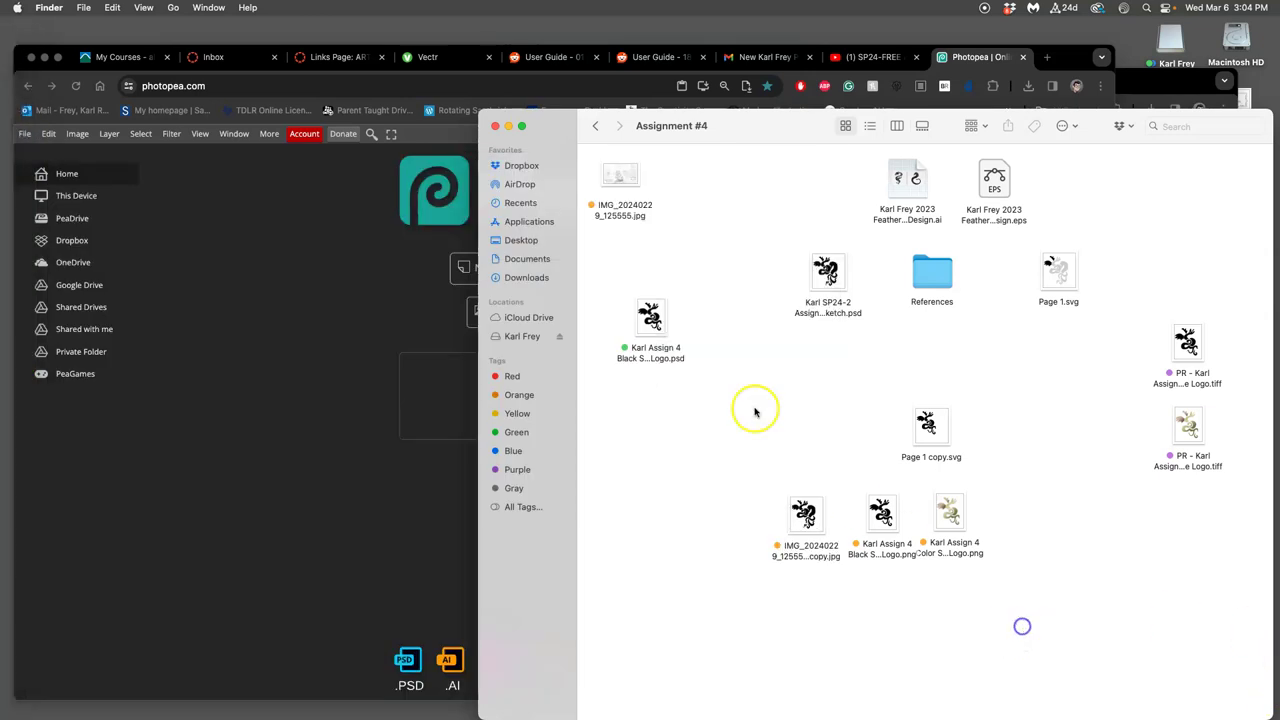
pyautogui.doubleClick(655, 320)
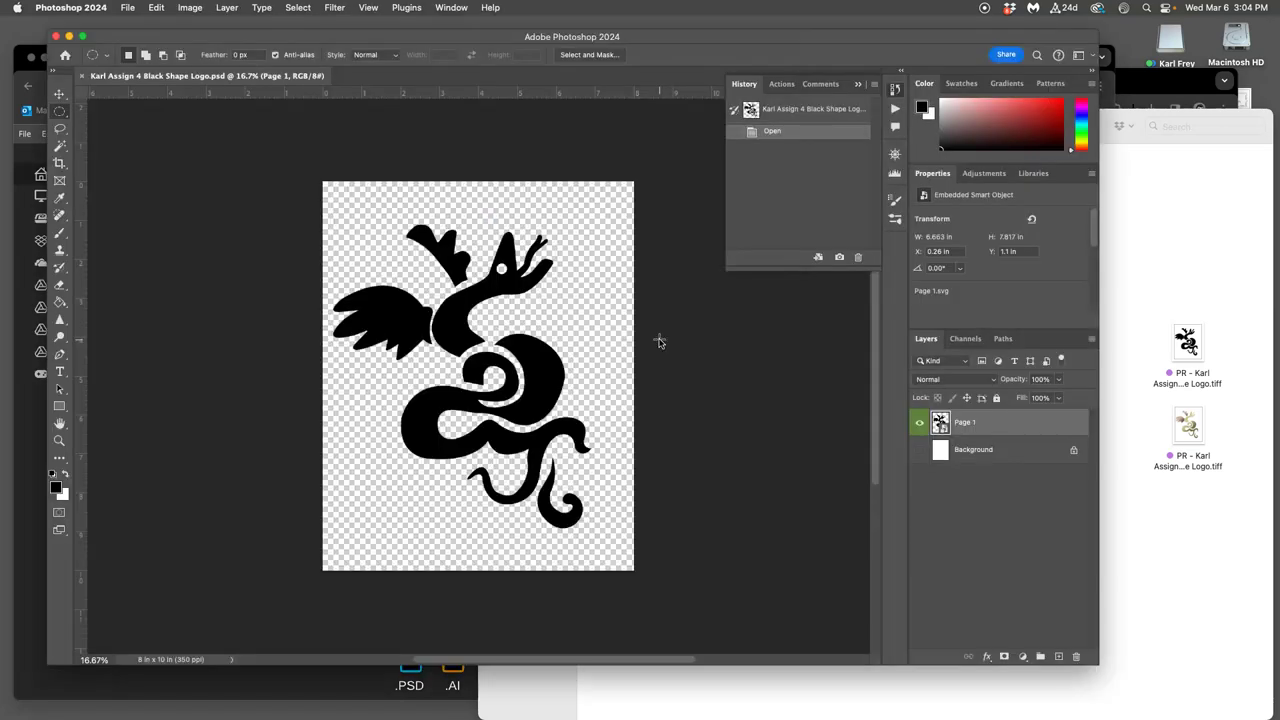
# - Add a hidden empty Layer 1 above Page 1, keeping the logo document open
pyautogui.click(1039, 427)
pyautogui.click(1059, 656)
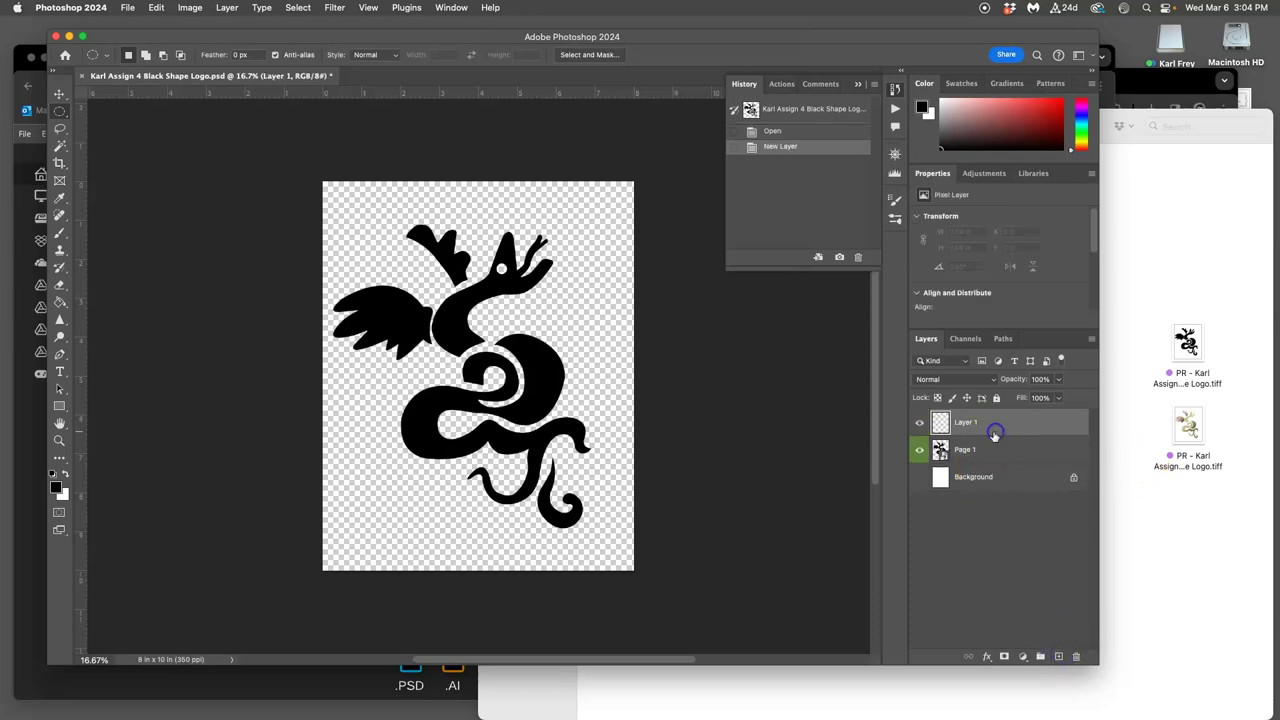
pyautogui.click(919, 423)
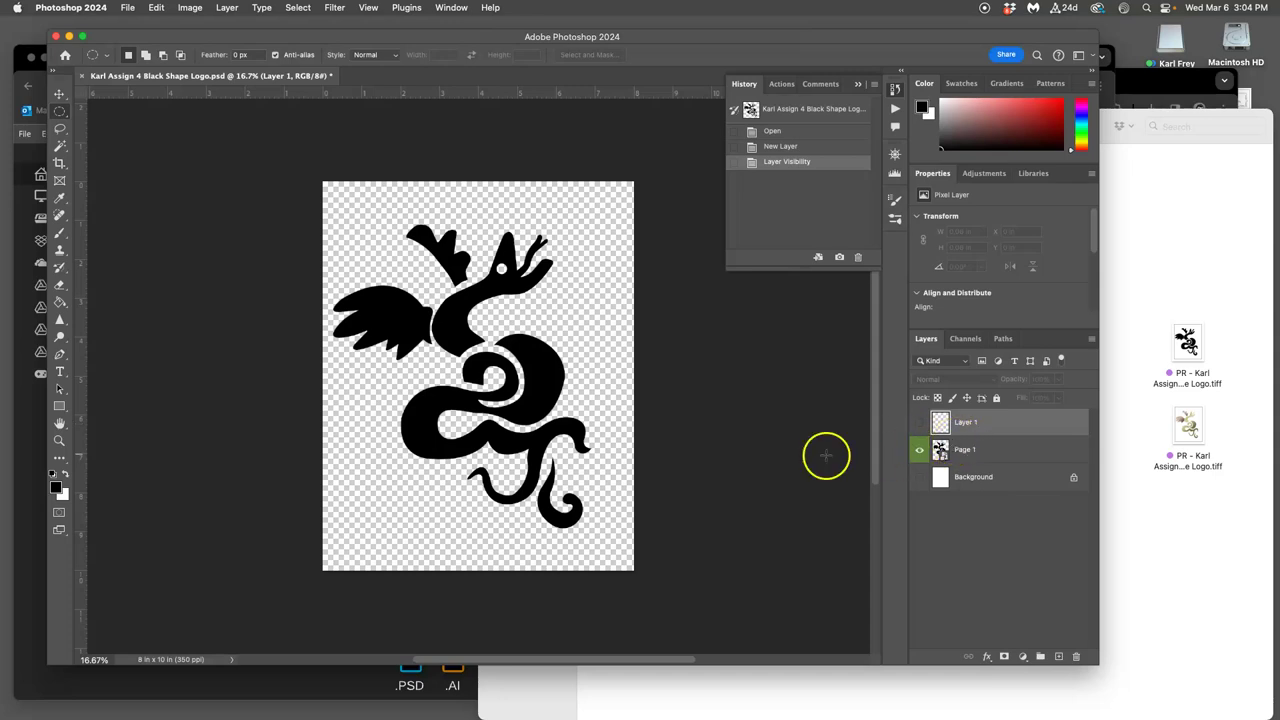
pyautogui.click(57, 37)
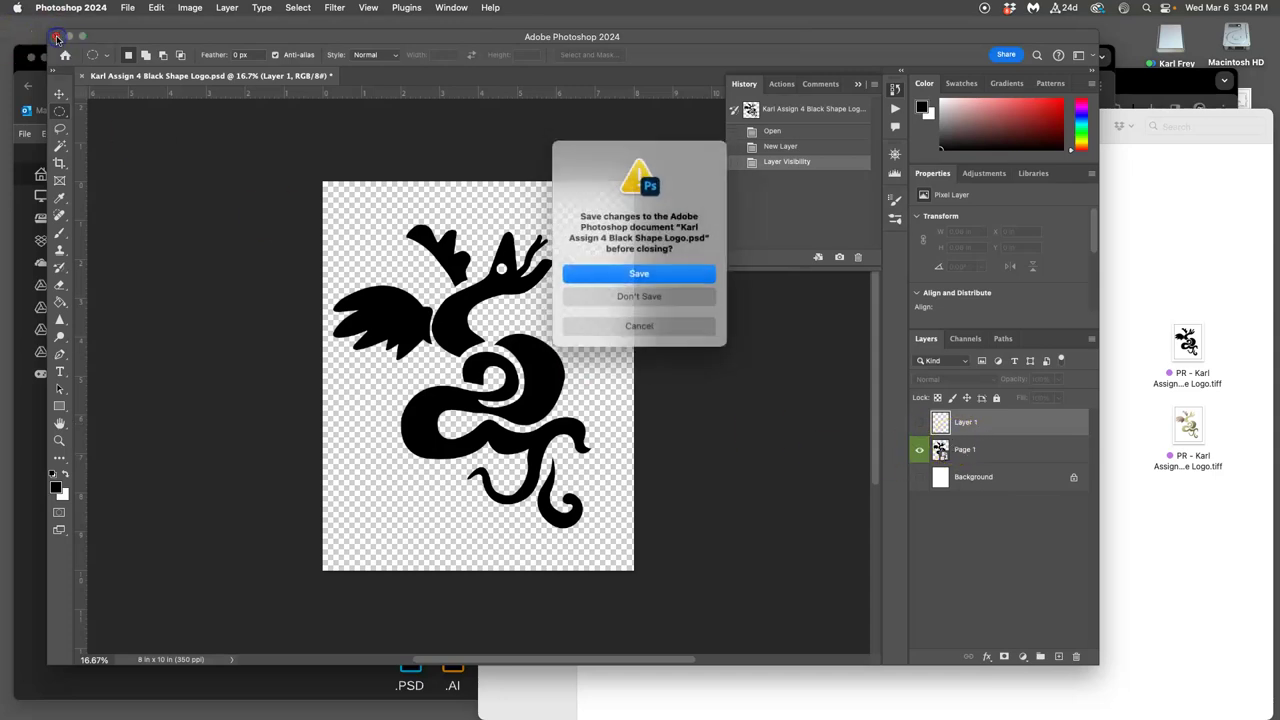
pyautogui.click(642, 323)
# - Show the white Background layer and flatten the image, discarding hidden layers
pyautogui.click(919, 478)
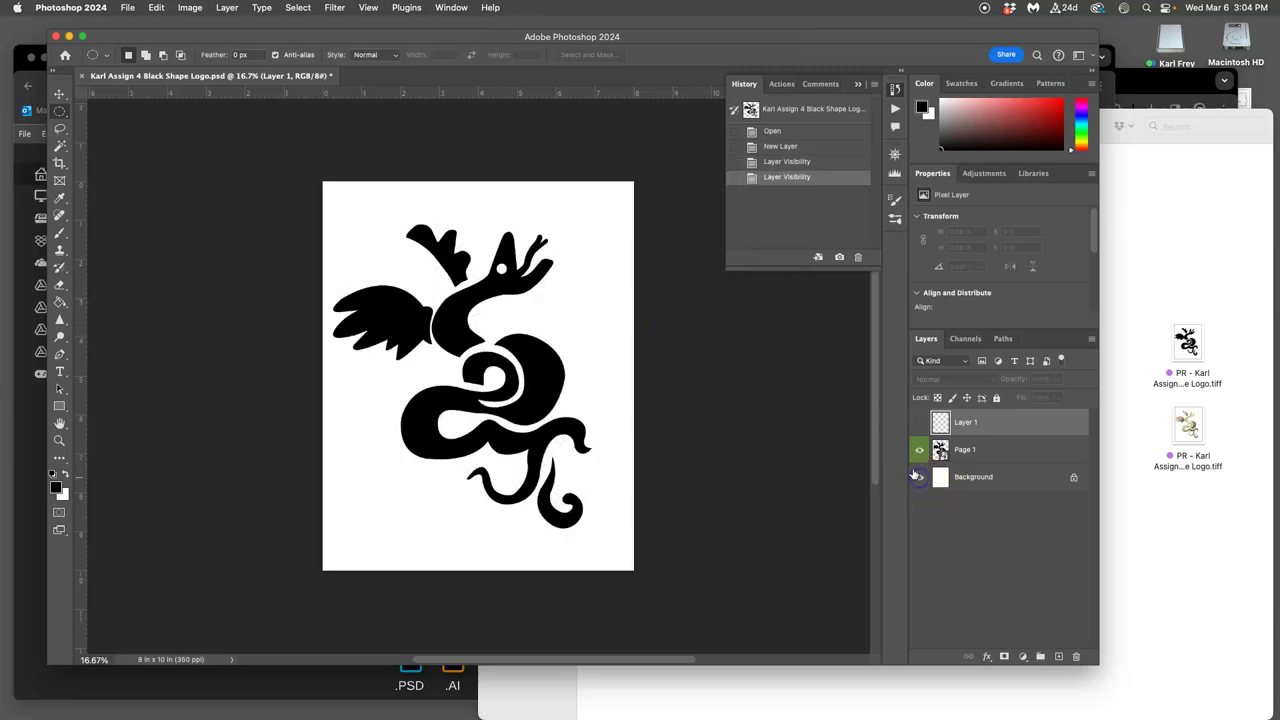
pyautogui.click(222, 8)
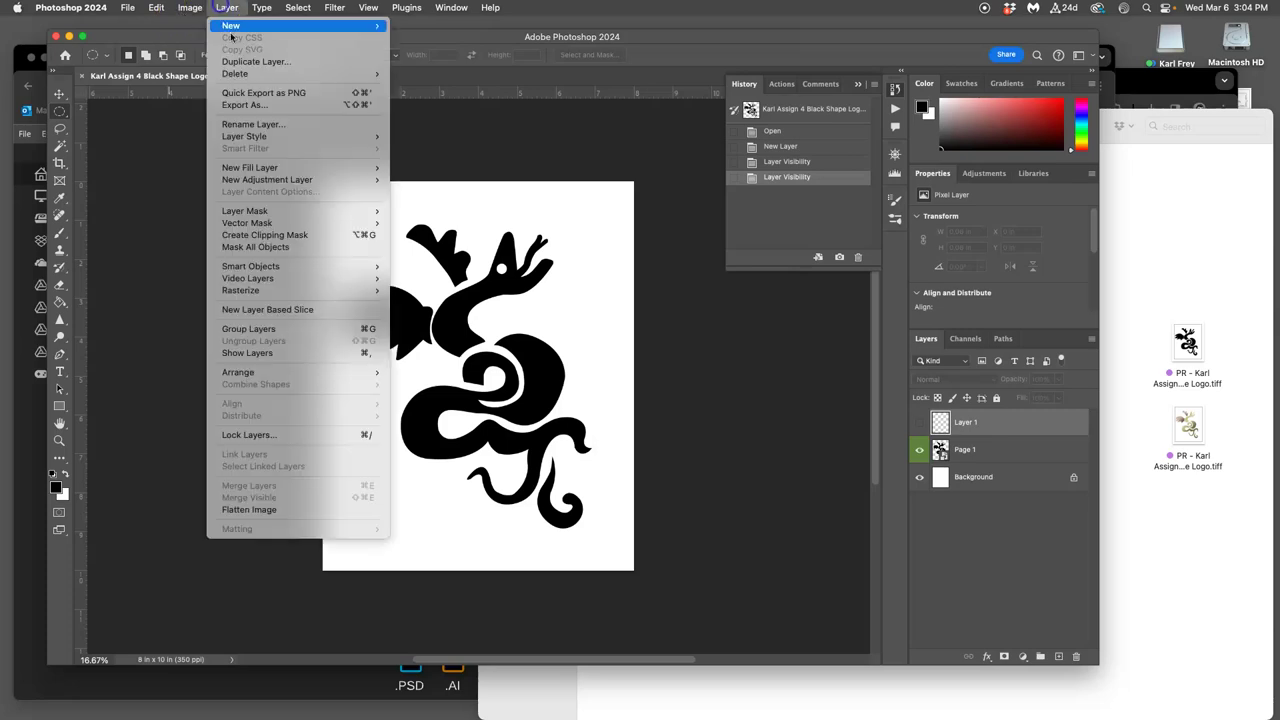
pyautogui.click(280, 510)
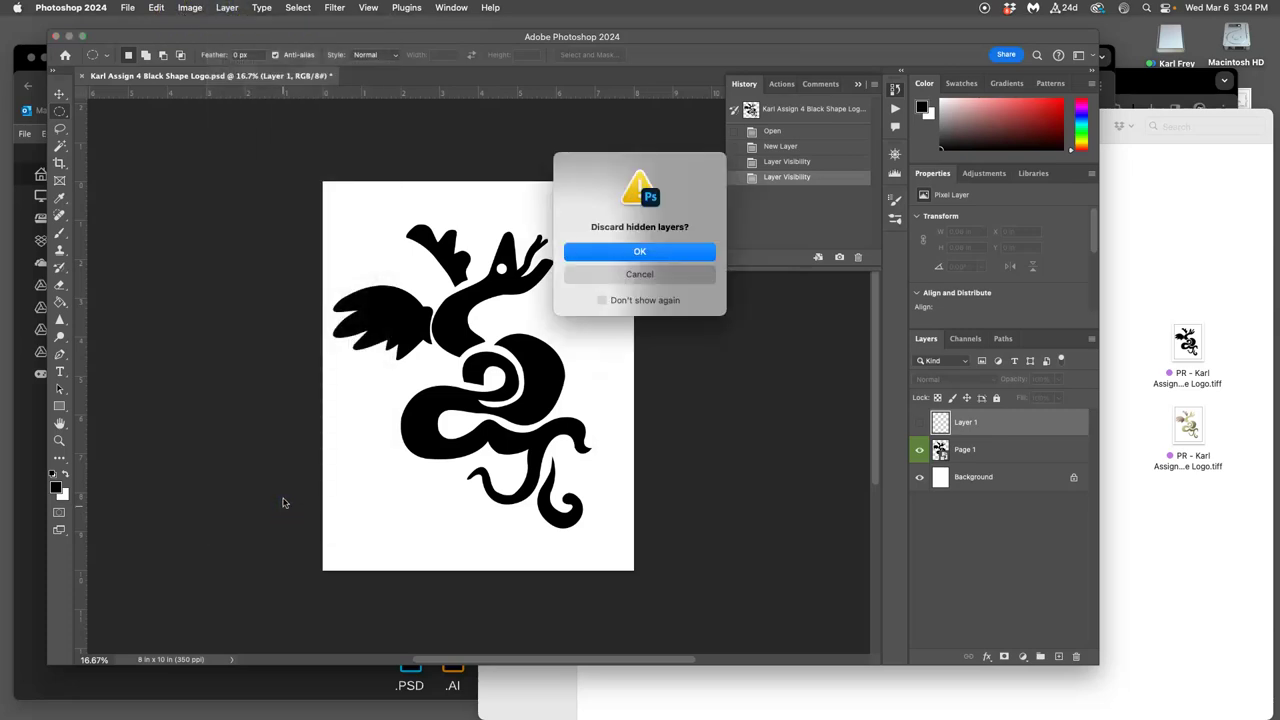
pyautogui.click(596, 260)
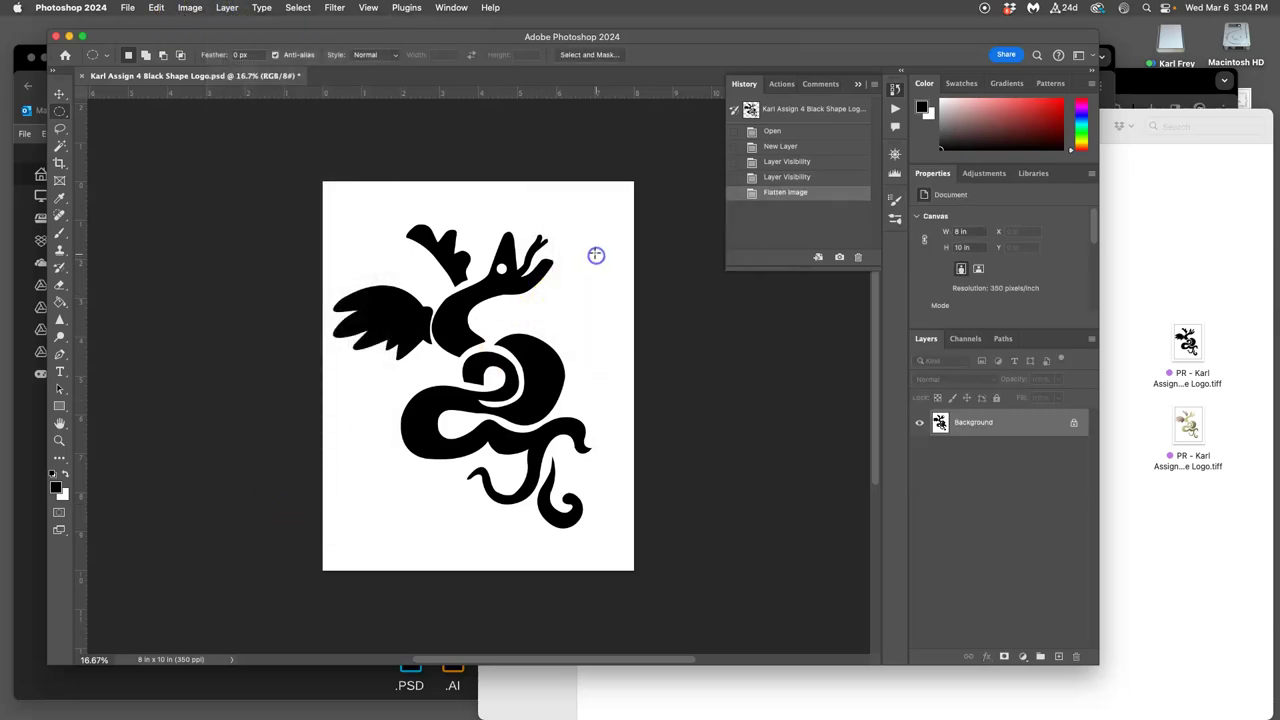
# - Confirm in Image Size that the logo stays 8 × 10 in
pyautogui.click(190, 7)
pyautogui.click(203, 110)
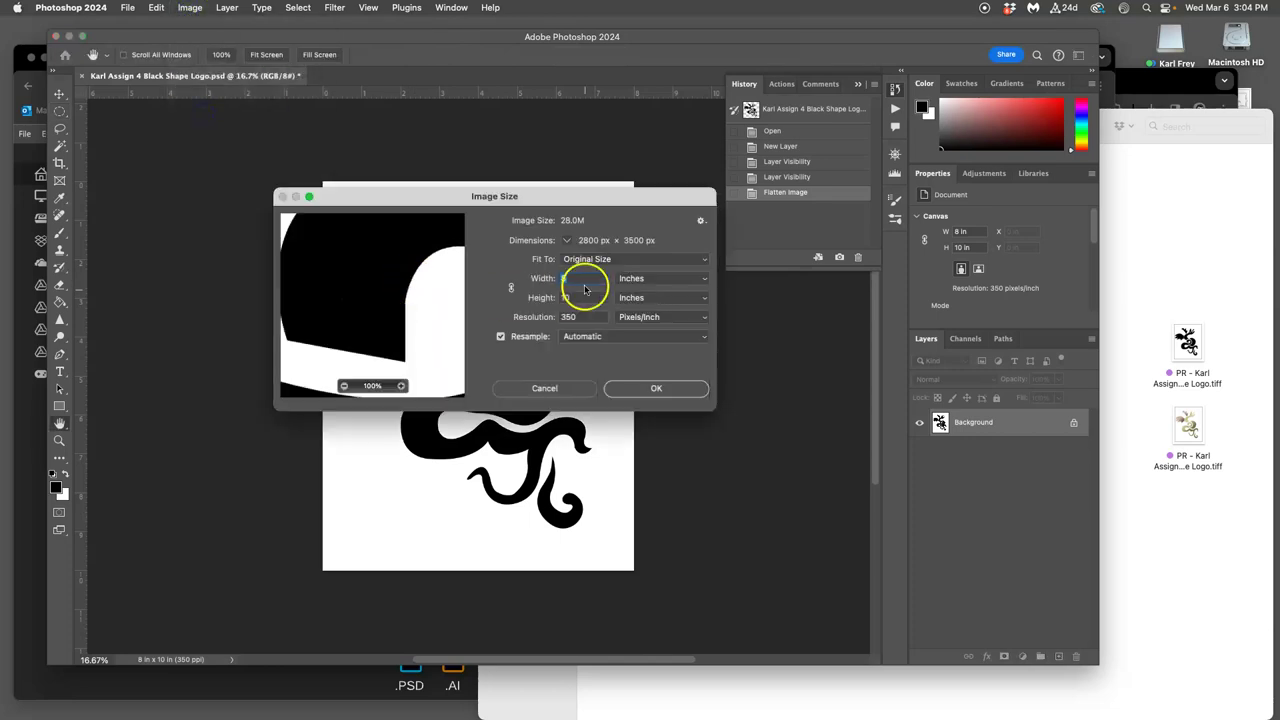
pyautogui.click(652, 388)
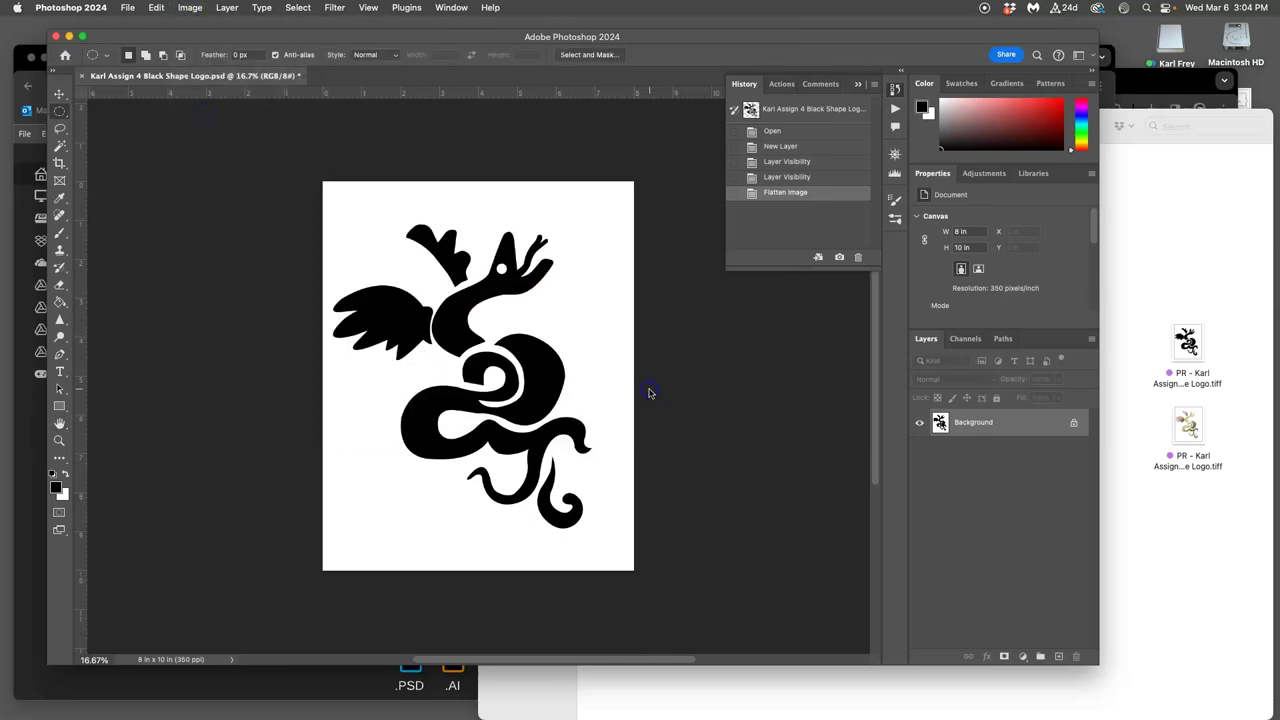
# - Save the logo as a TIFF named with a 'PR -' prefix, keeping LZW compression
pyautogui.click(128, 8)
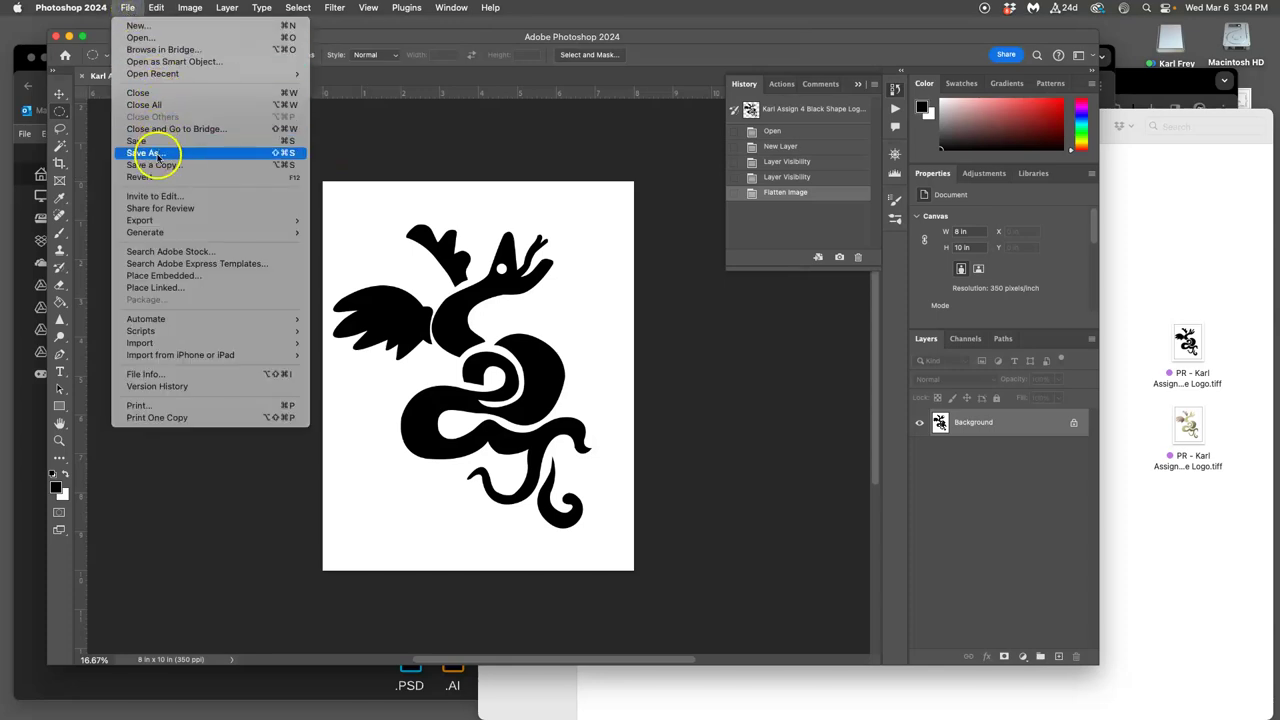
pyautogui.click(344, 170)
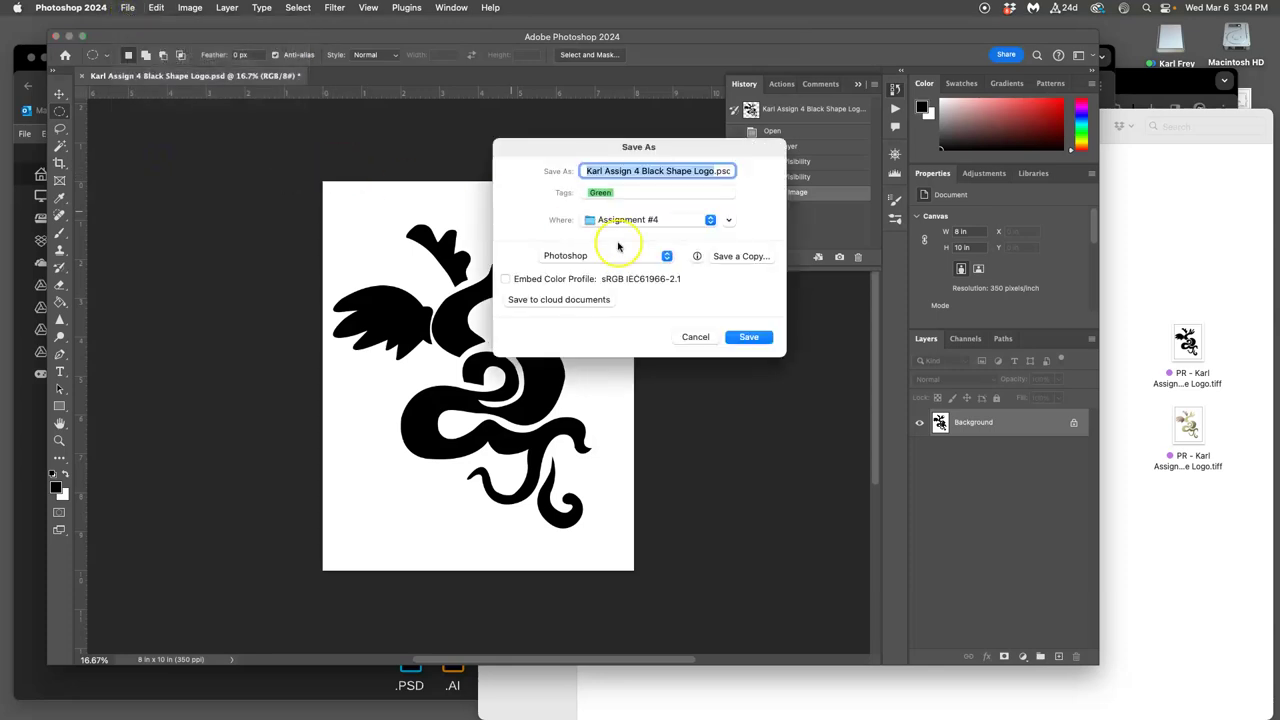
pyautogui.click(640, 260)
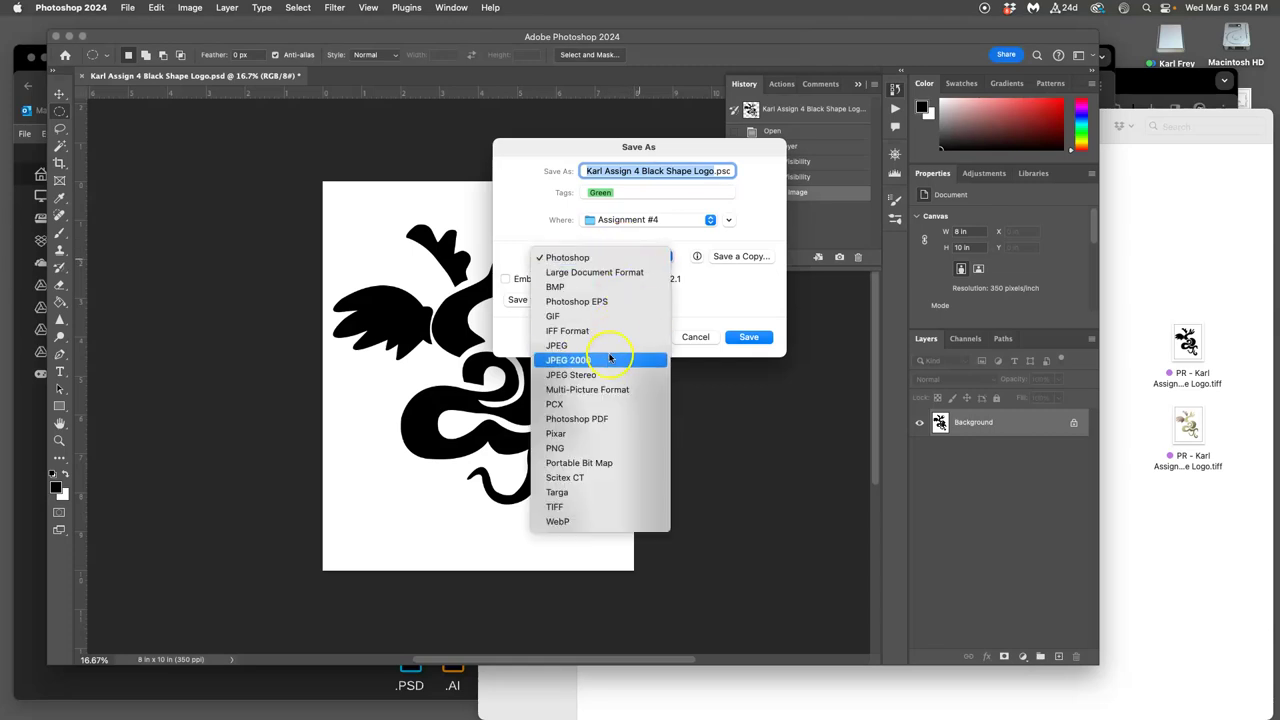
pyautogui.click(587, 510)
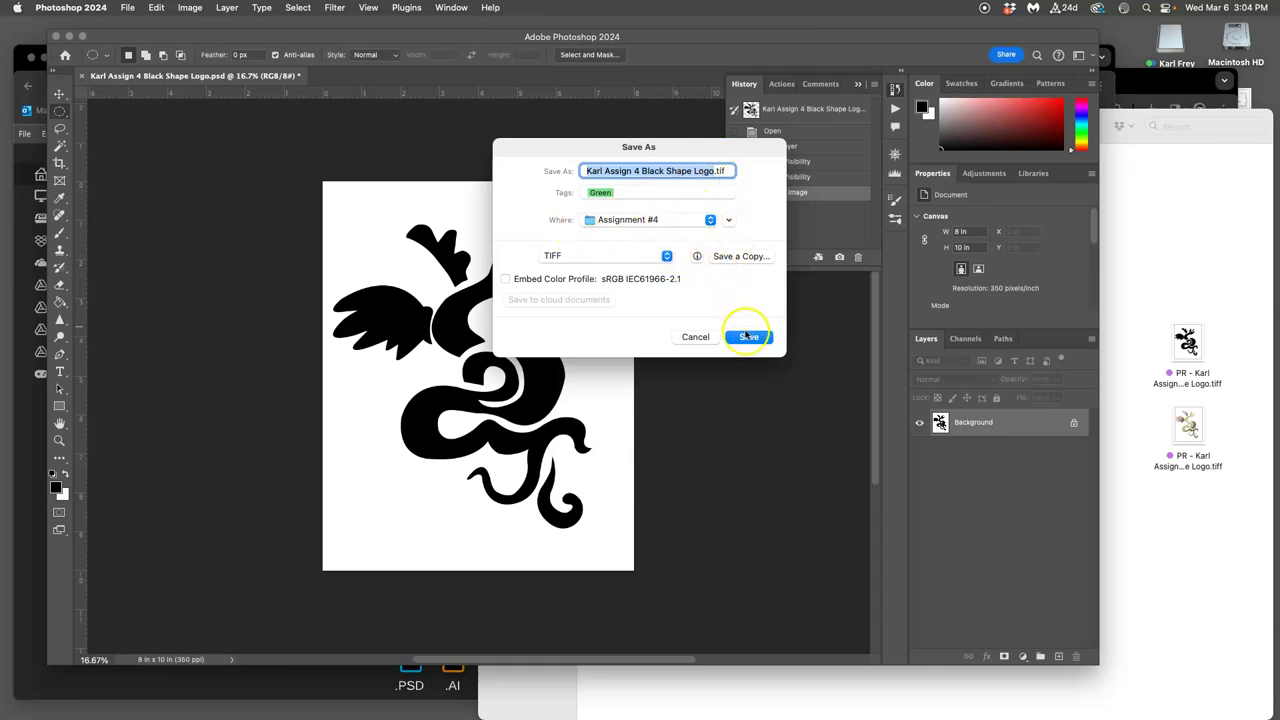
pyautogui.click(587, 170)
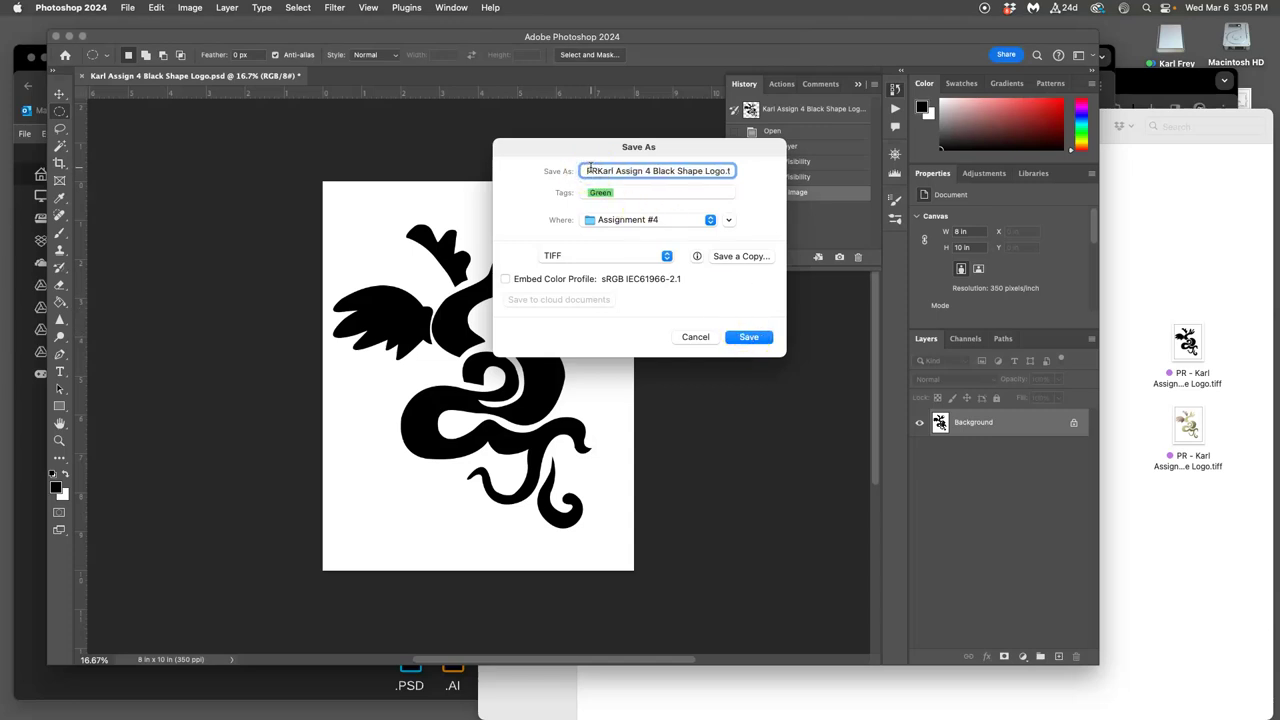
pyautogui.write('PR -')
pyautogui.click(749, 337)
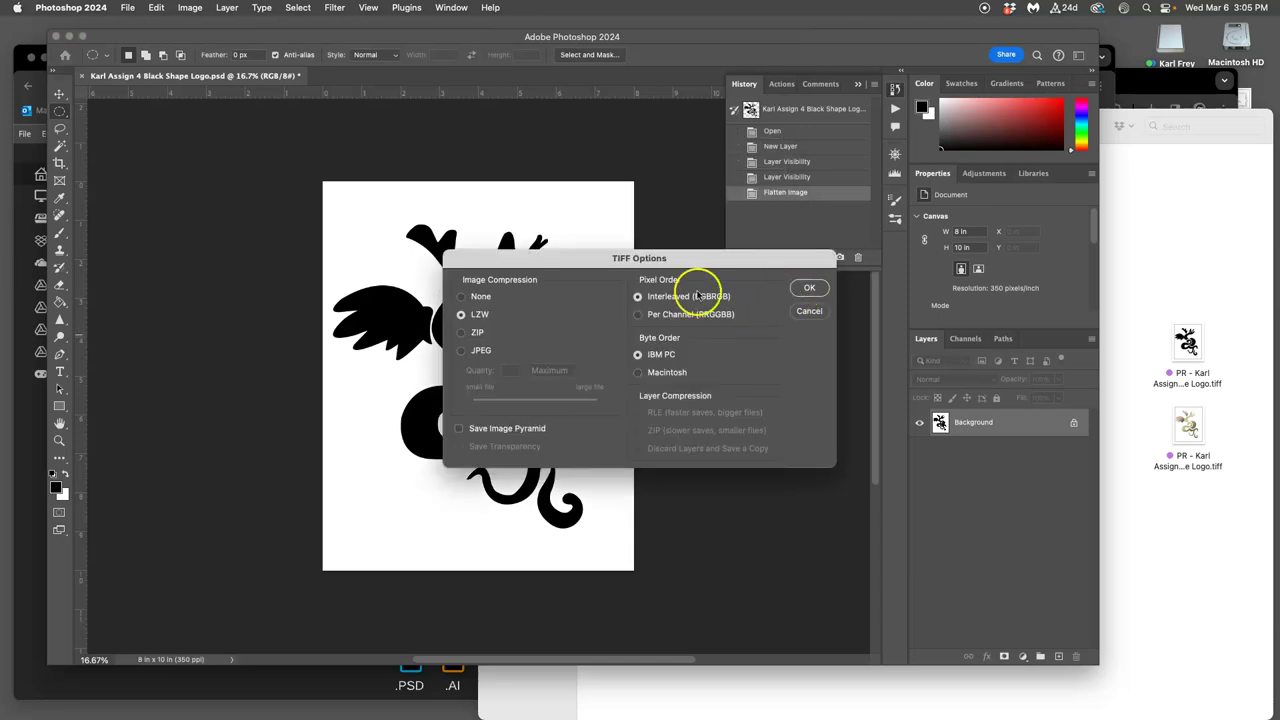
pyautogui.moveTo(636, 262); pyautogui.dragTo(486, 157)
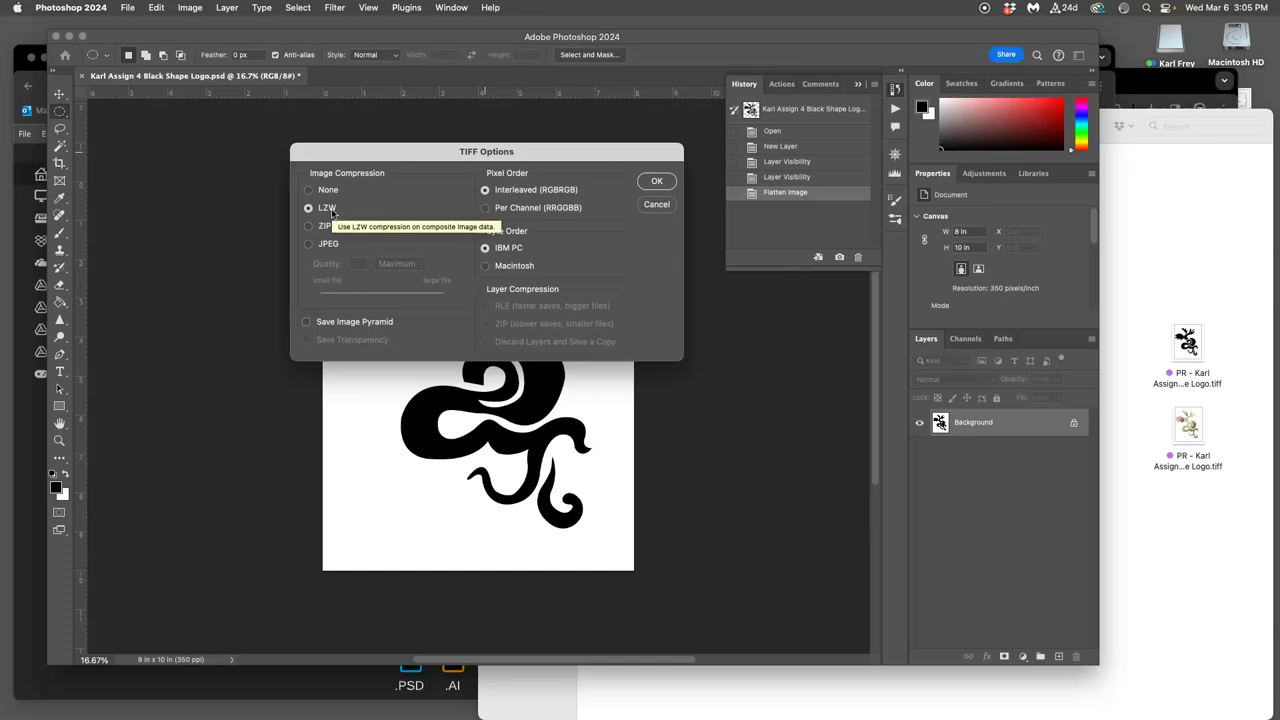
pyautogui.click(656, 181)
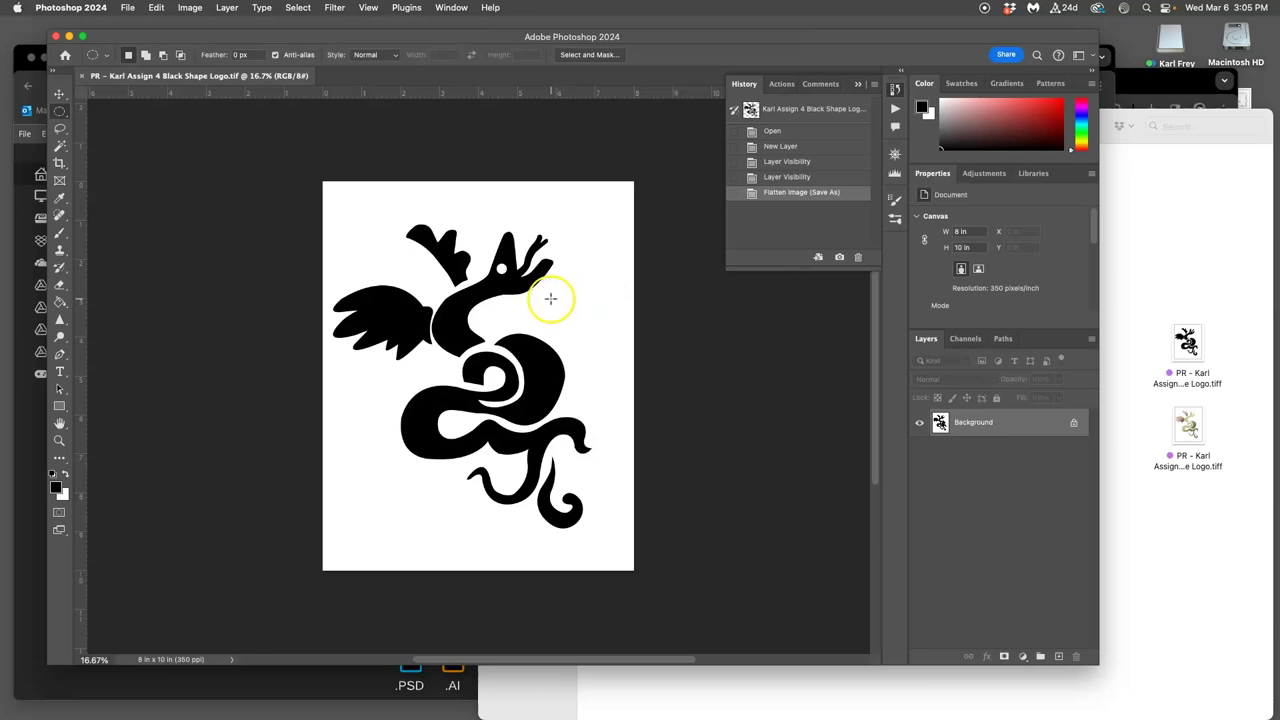
# - Tag the new PR Black Shape Logo TIFF purple and move it beside the other PR TIFFs
pyautogui.click(1130, 370)
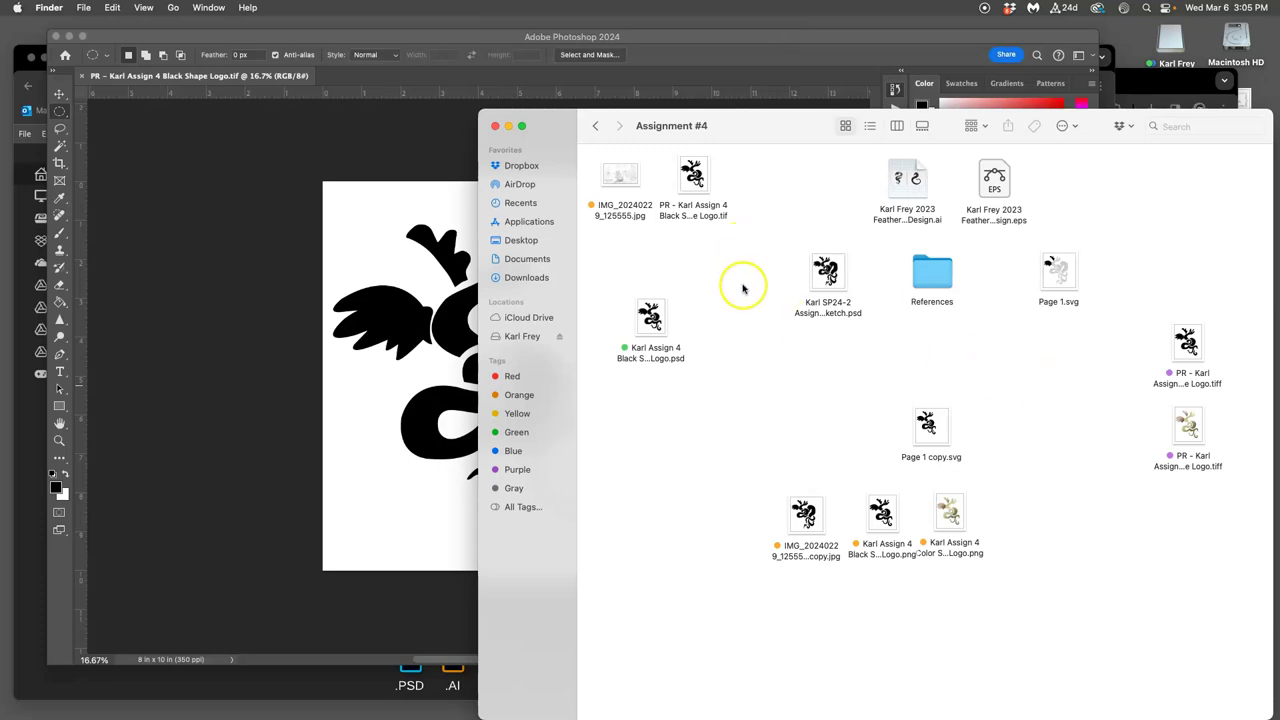
pyautogui.moveTo(693, 182); pyautogui.dragTo(672, 478)
pyautogui.rightClick(672, 478)
pyautogui.click(770, 598)
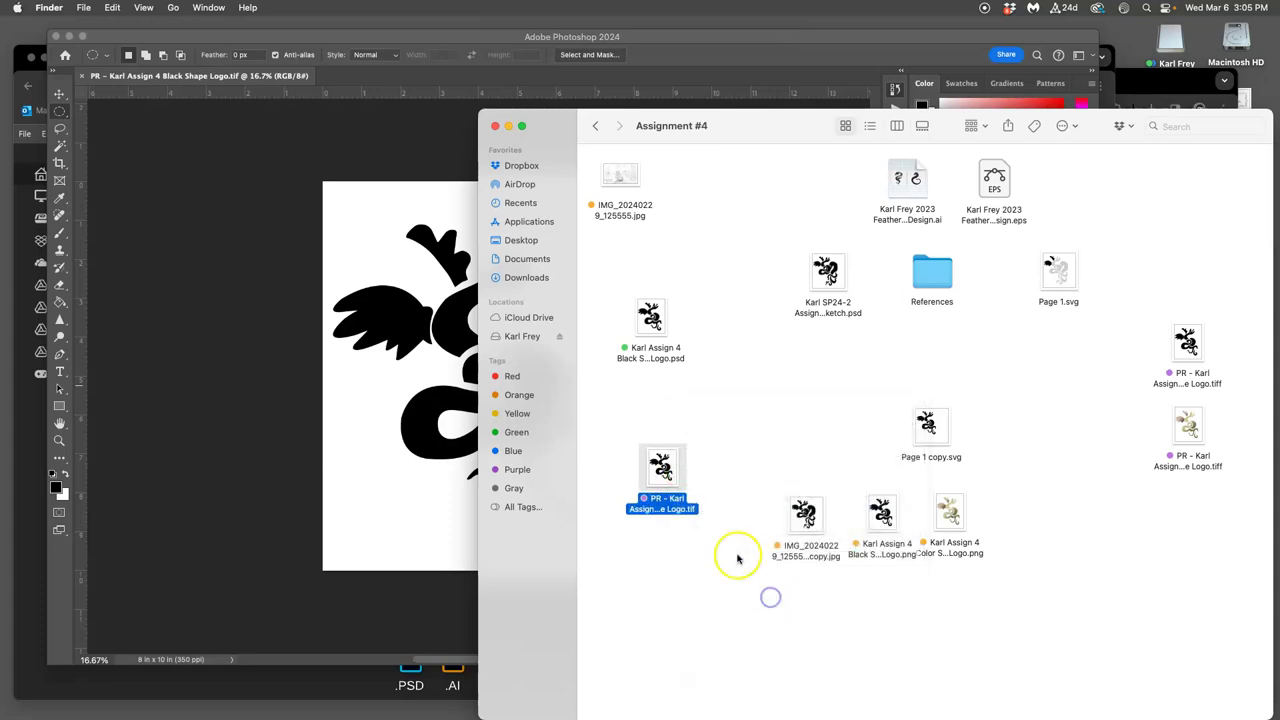
pyautogui.moveTo(662, 472); pyautogui.dragTo(1186, 266)
pyautogui.rightClick(1186, 266)
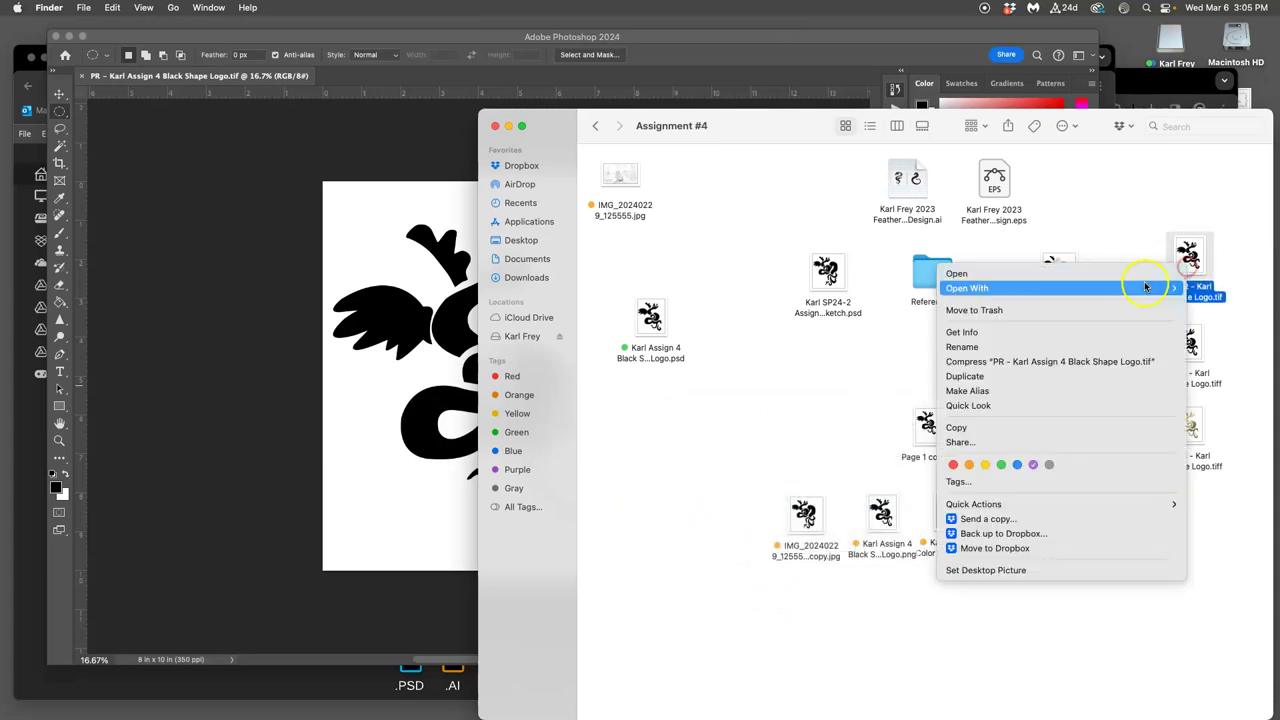
# - Show Get Info for both PR logo TIFFs, the 284 KB and 39.2 MB versions
pyautogui.click(1050, 332)
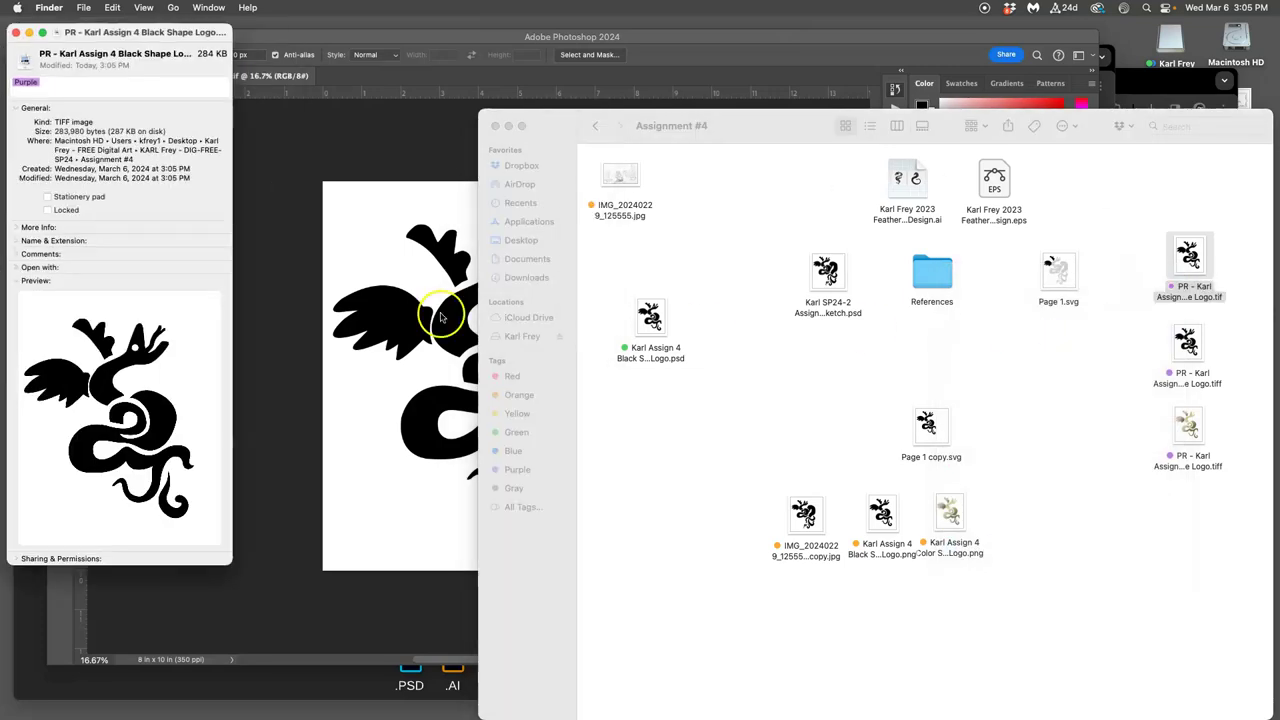
pyautogui.rightClick(1186, 342)
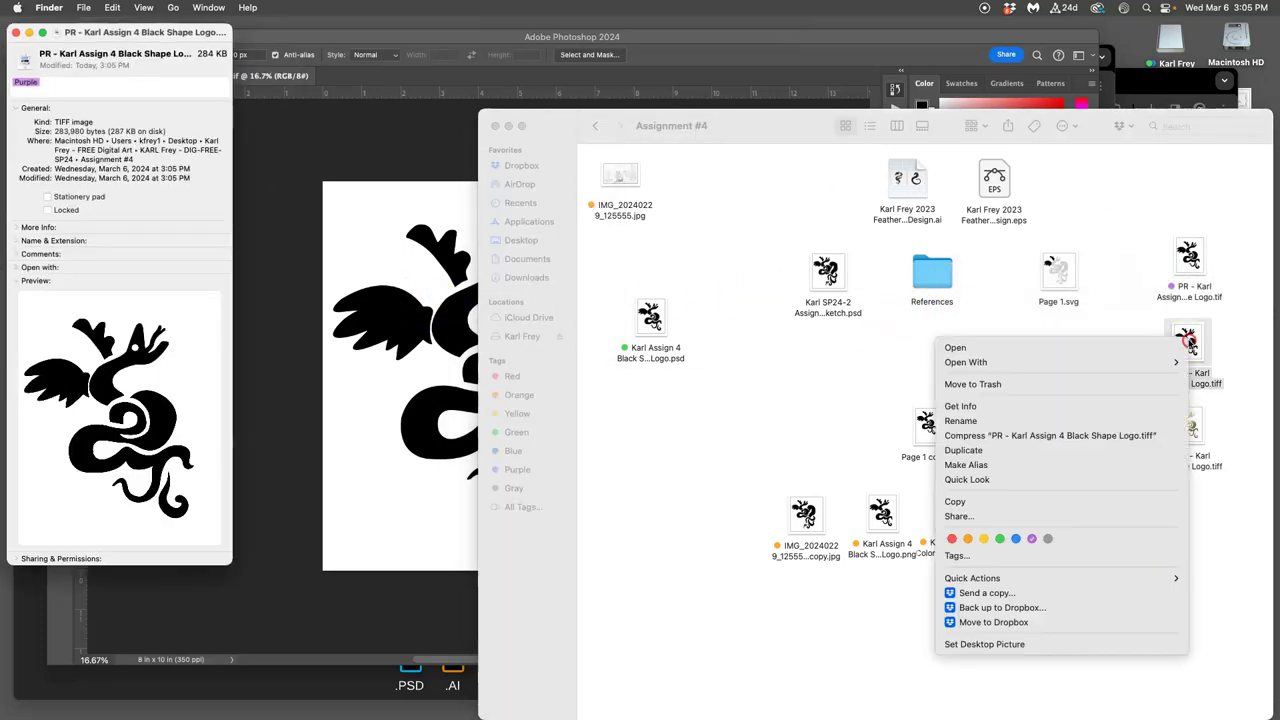
pyautogui.click(1088, 406)
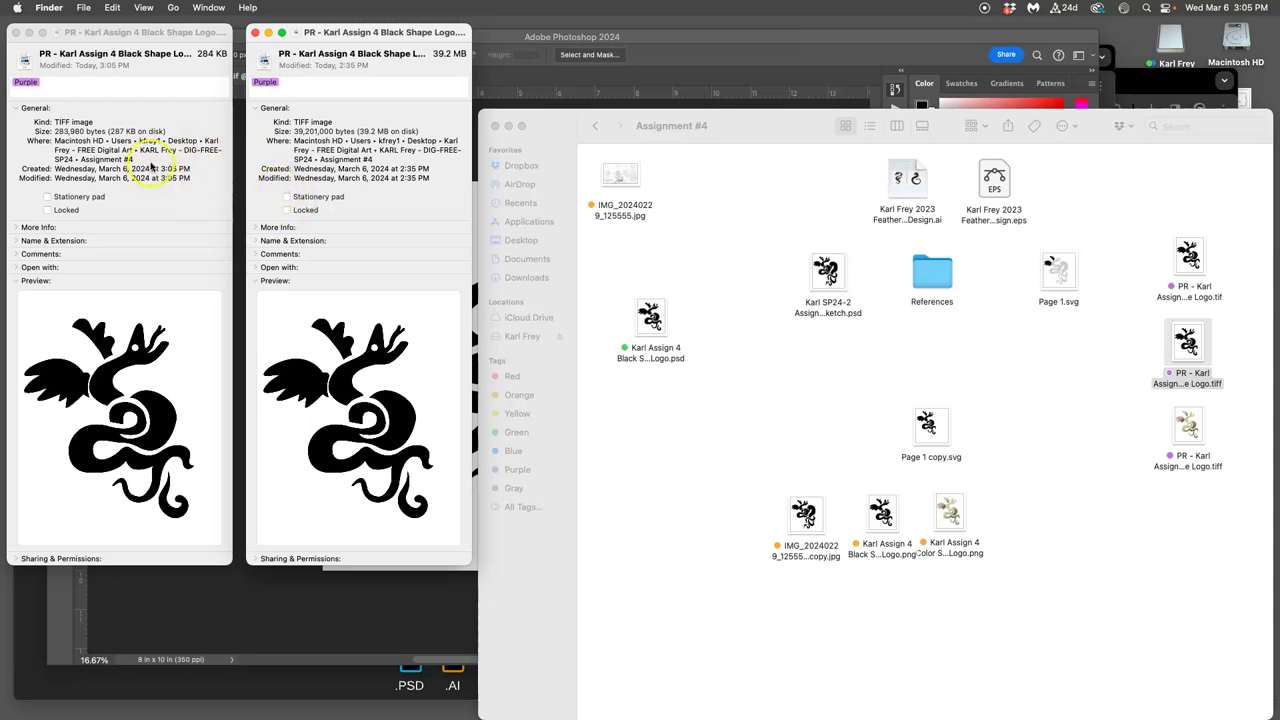
# - Close both Info windows and cycle through Photoshop, Photopea, Dropbox and the Assignment #4 folder
pyautogui.click(16, 32)
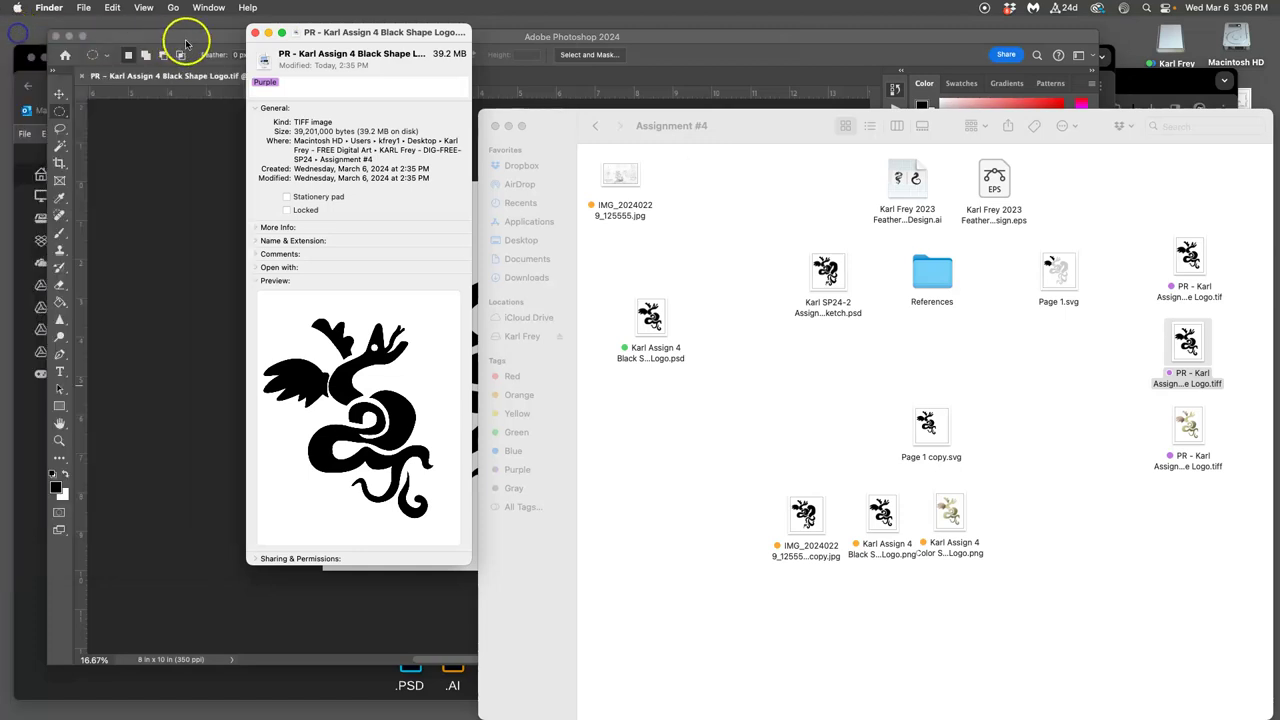
pyautogui.click(254, 33)
pyautogui.click(634, 251)
pyautogui.click(308, 158)
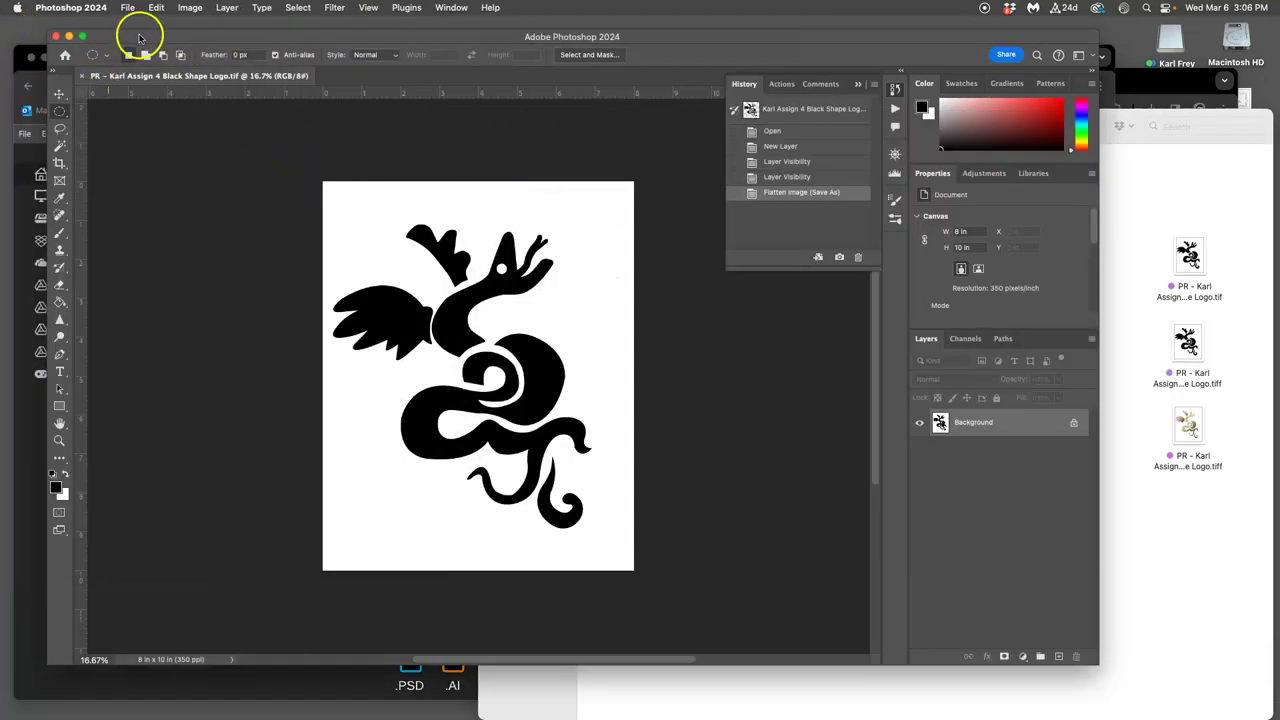
pyautogui.click(1151, 251)
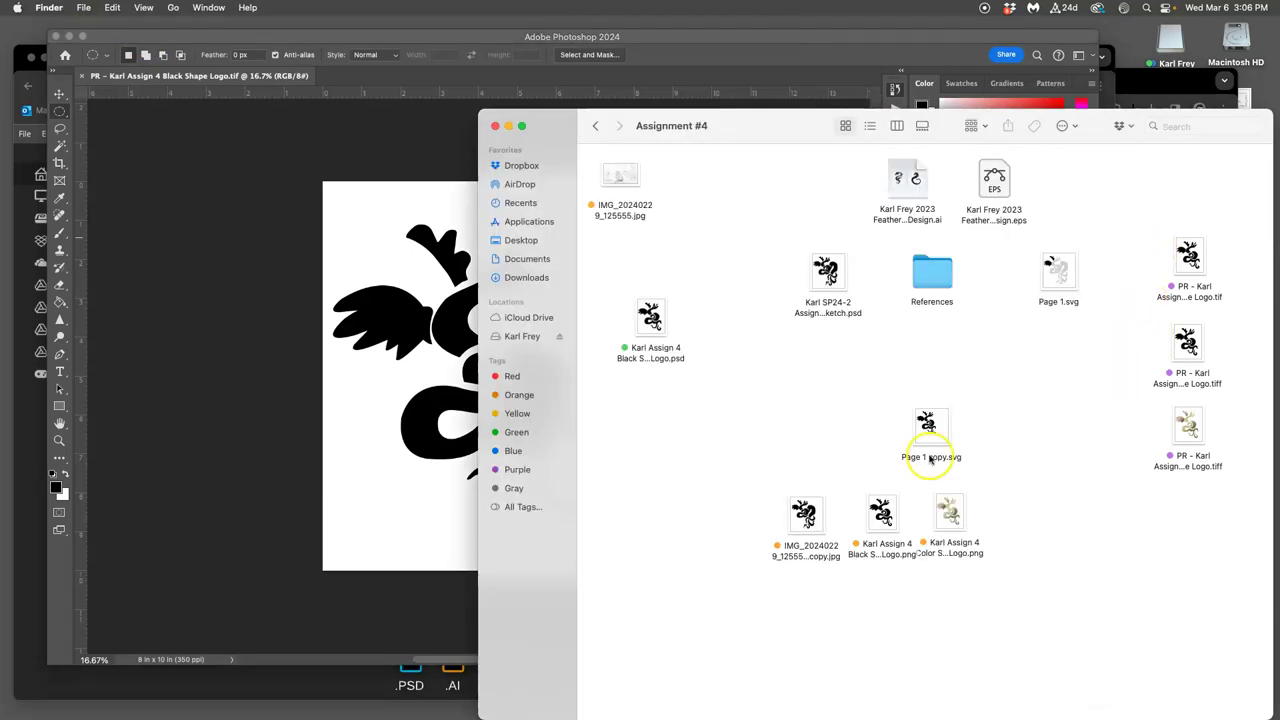
pyautogui.click(323, 691)
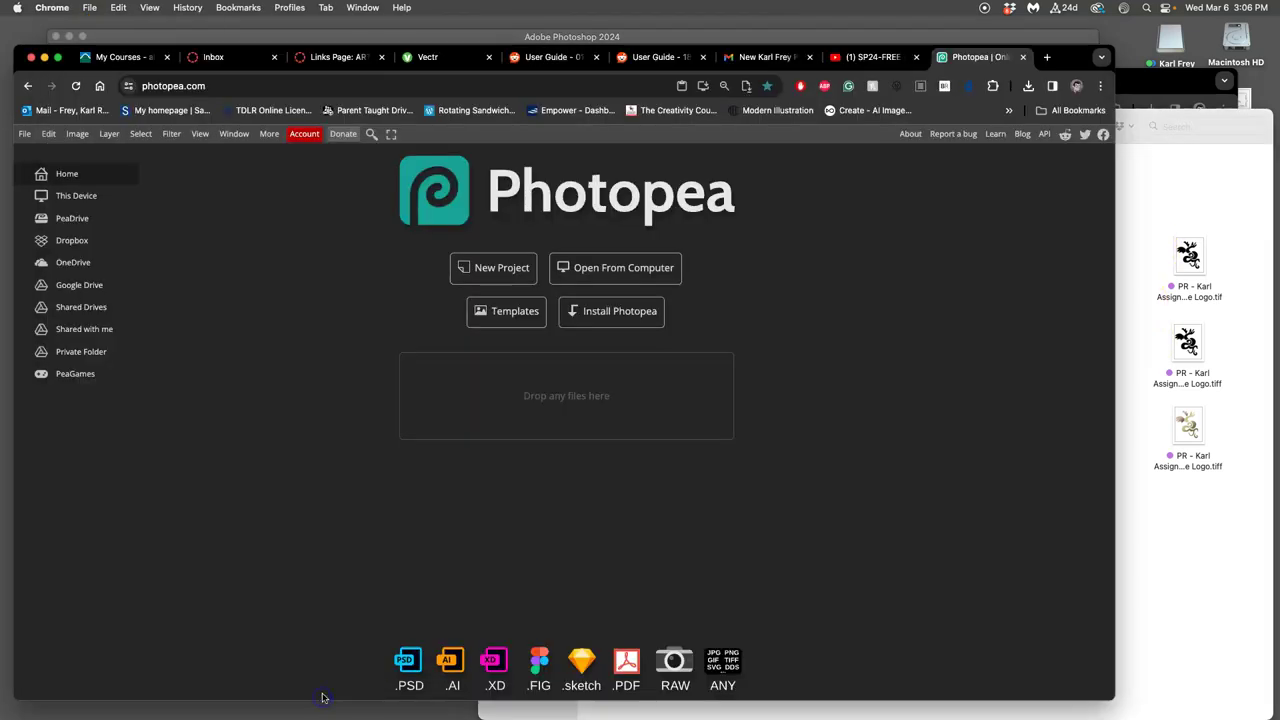
pyautogui.click(1154, 69)
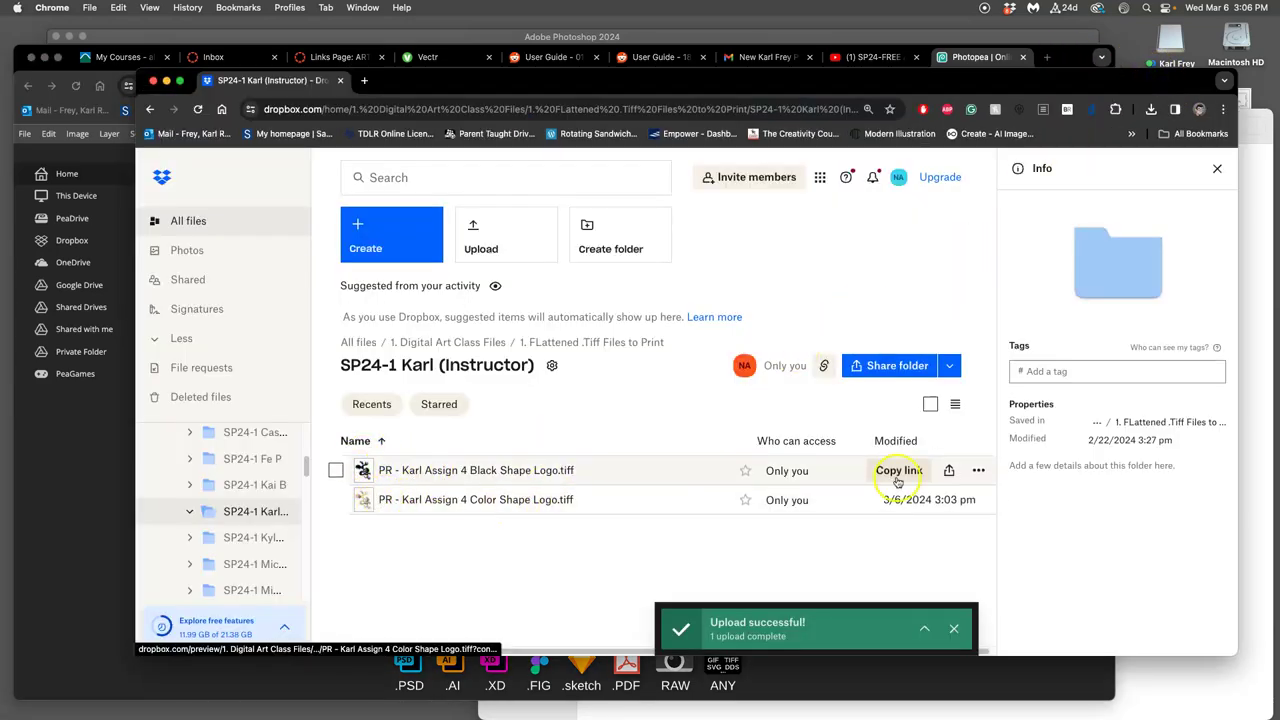
pyautogui.click(1264, 513)
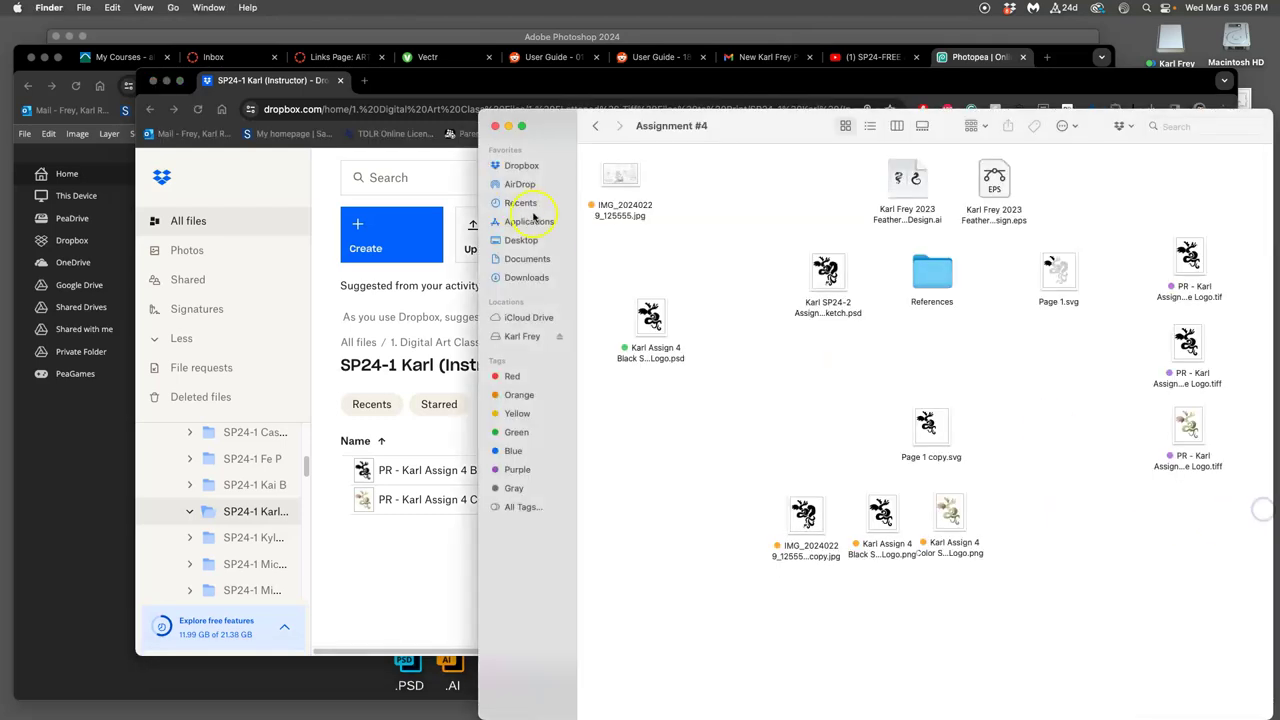
# - Return to the class folder, look inside Assignment #2, then open Assignment #3
pyautogui.click(594, 127)
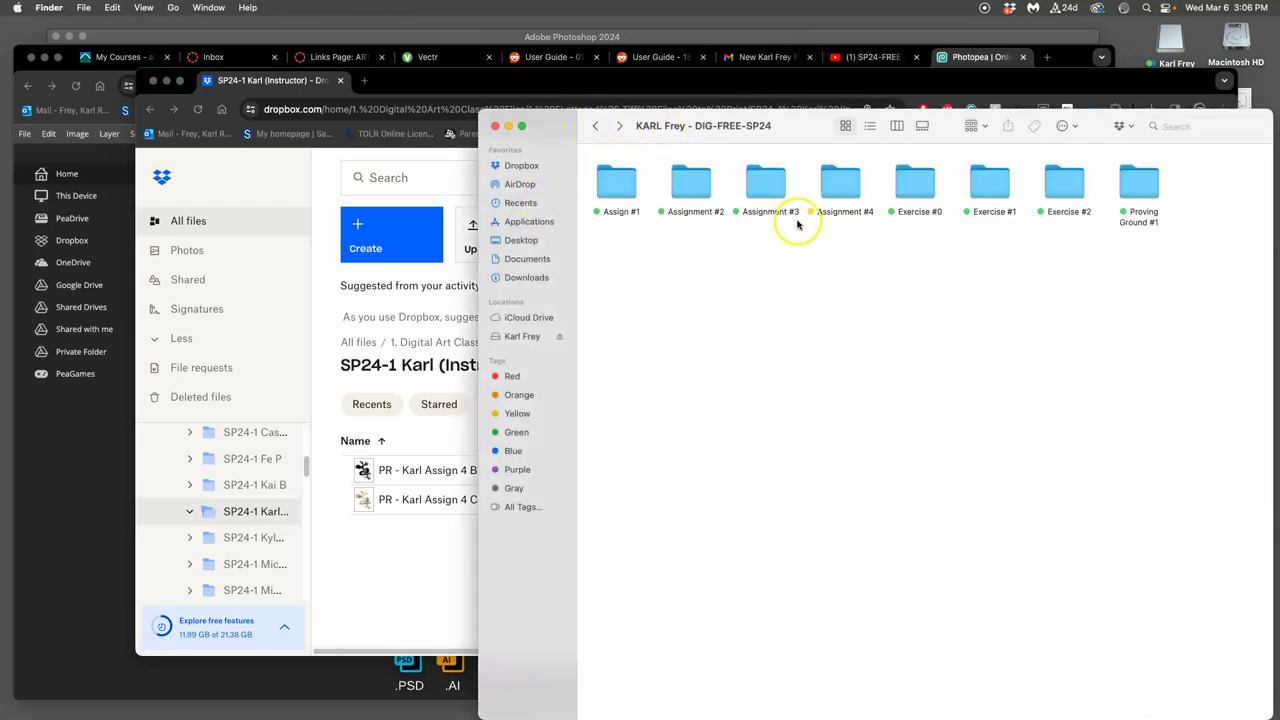
pyautogui.doubleClick(693, 185)
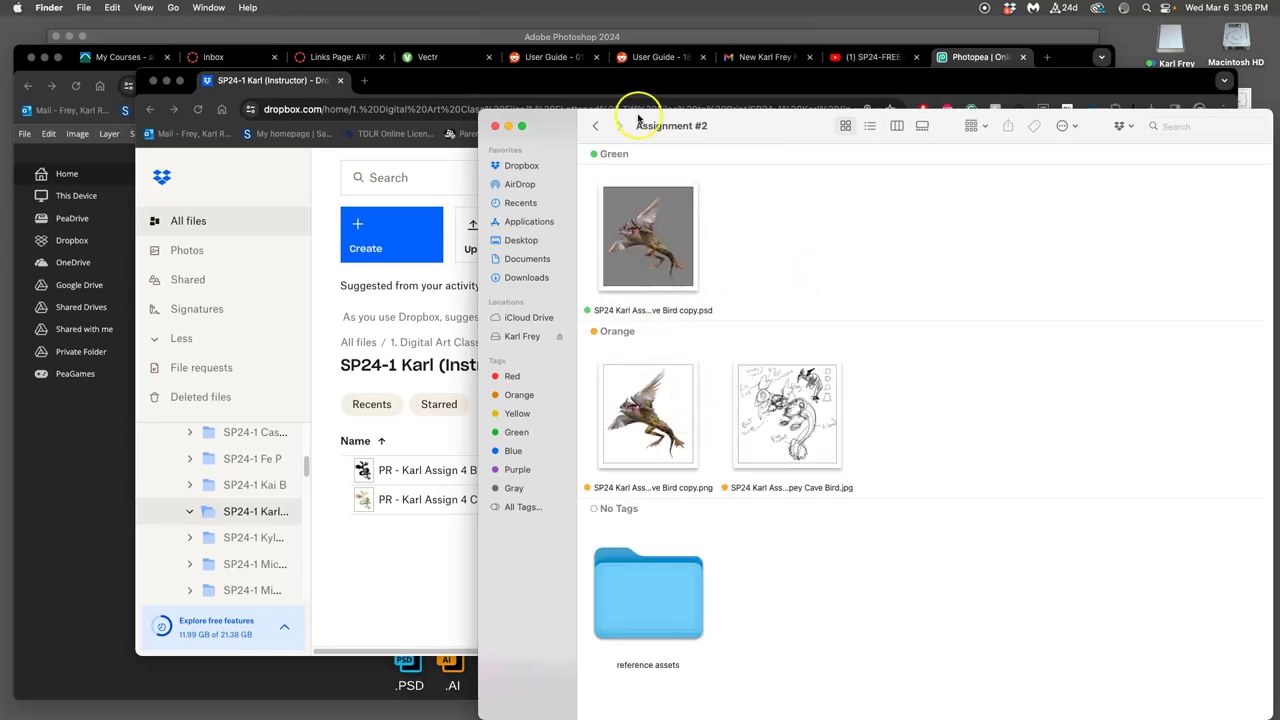
pyautogui.click(596, 126)
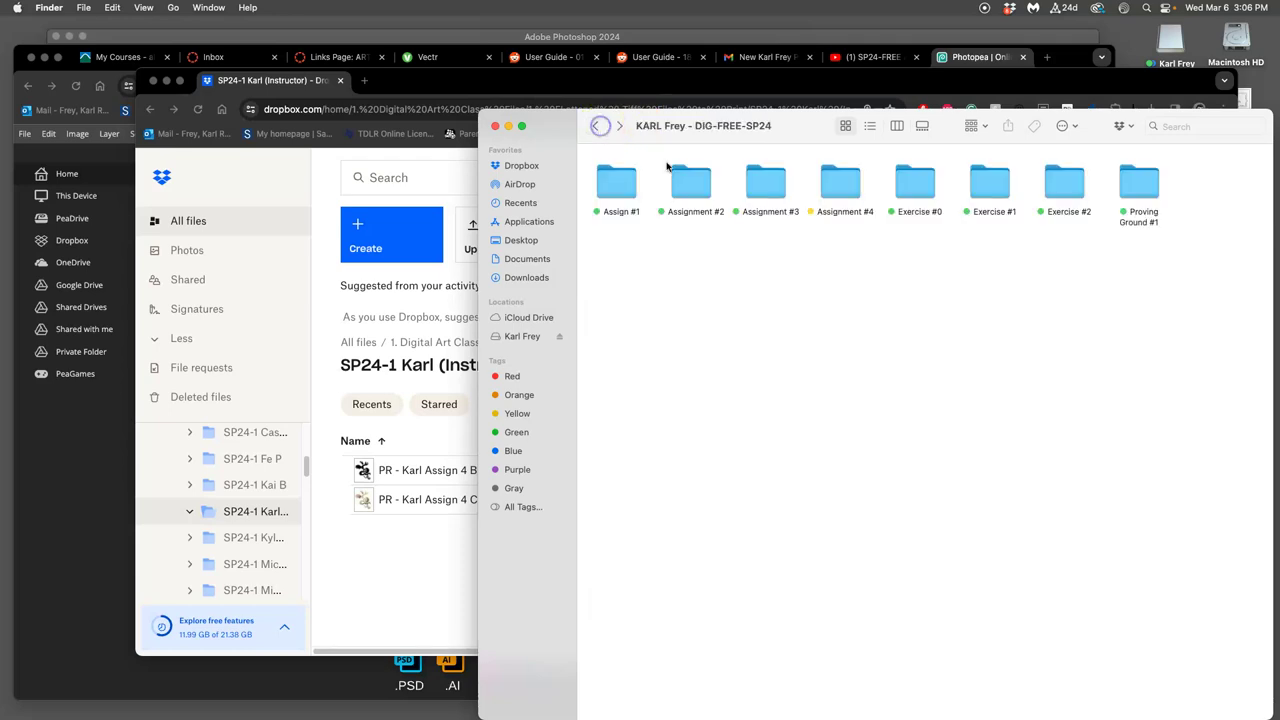
pyautogui.doubleClick(762, 185)
pyautogui.hscroll(2, 998, 253)
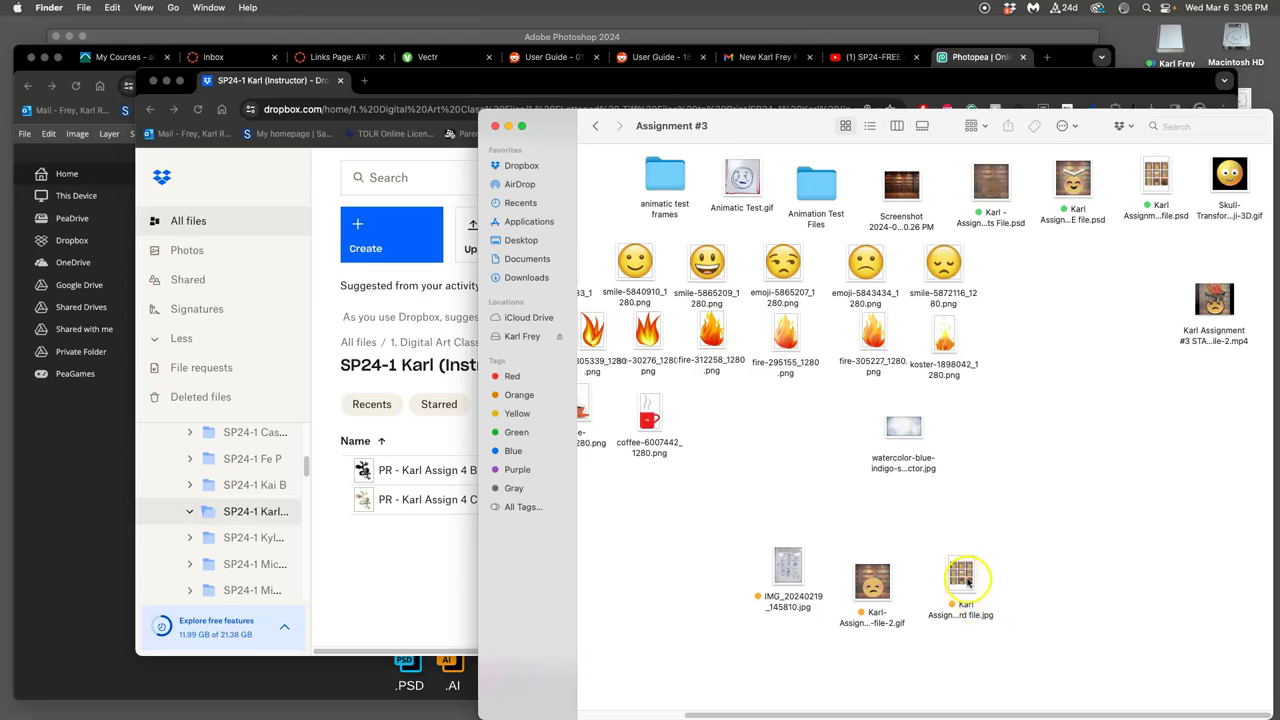
# - Open the Refined Storyboard PSD and set Image Size to 8 in wide at 375 ppi without resampling
pyautogui.doubleClick(1155, 178)
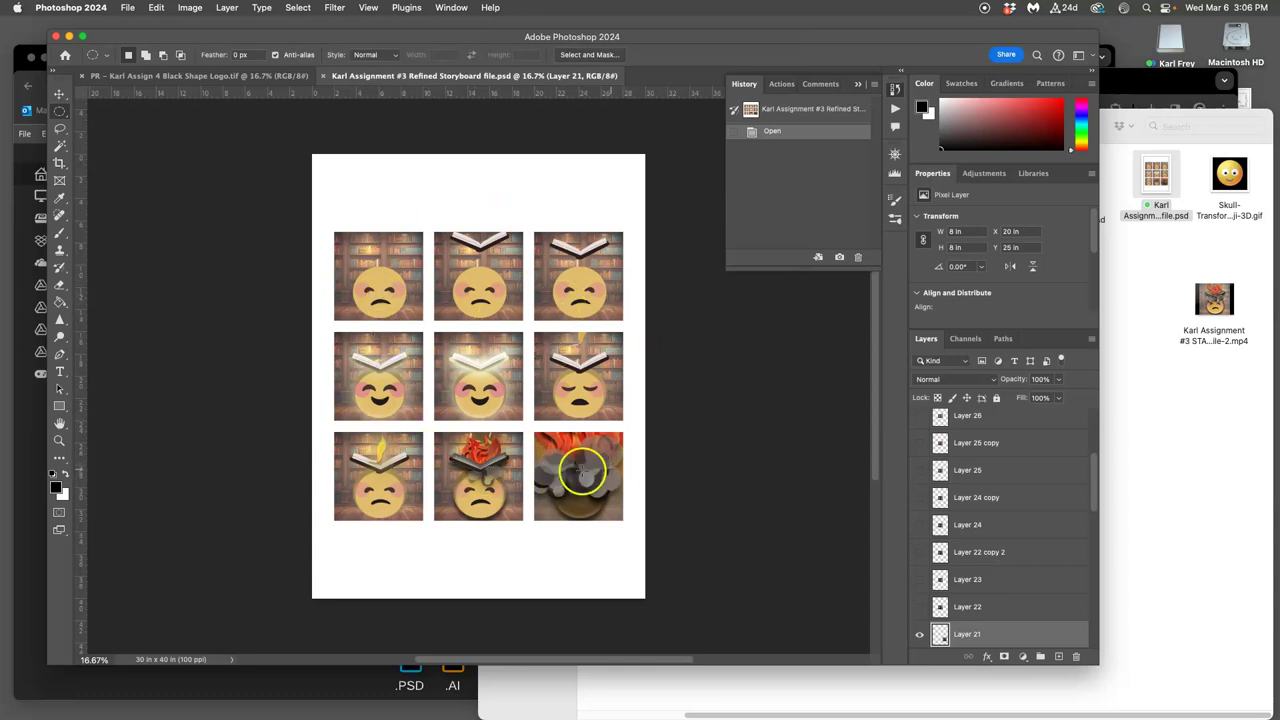
pyautogui.click(190, 7)
pyautogui.click(210, 107)
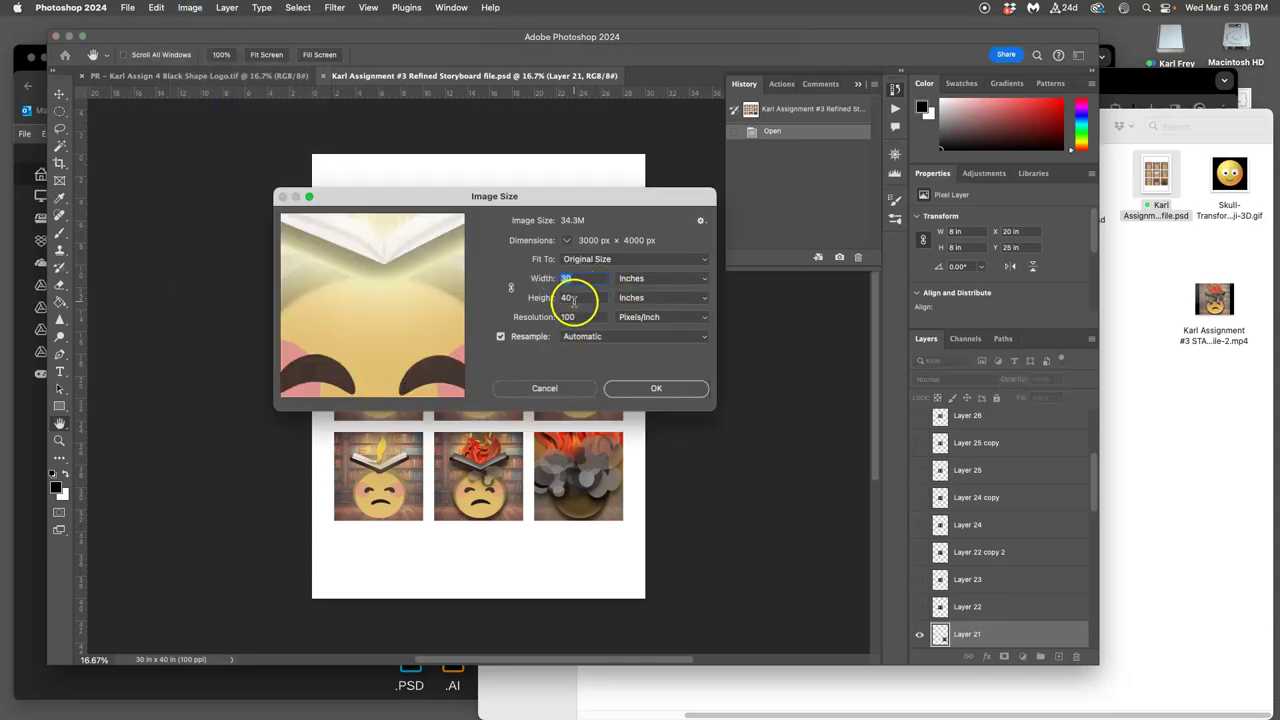
pyautogui.click(501, 338)
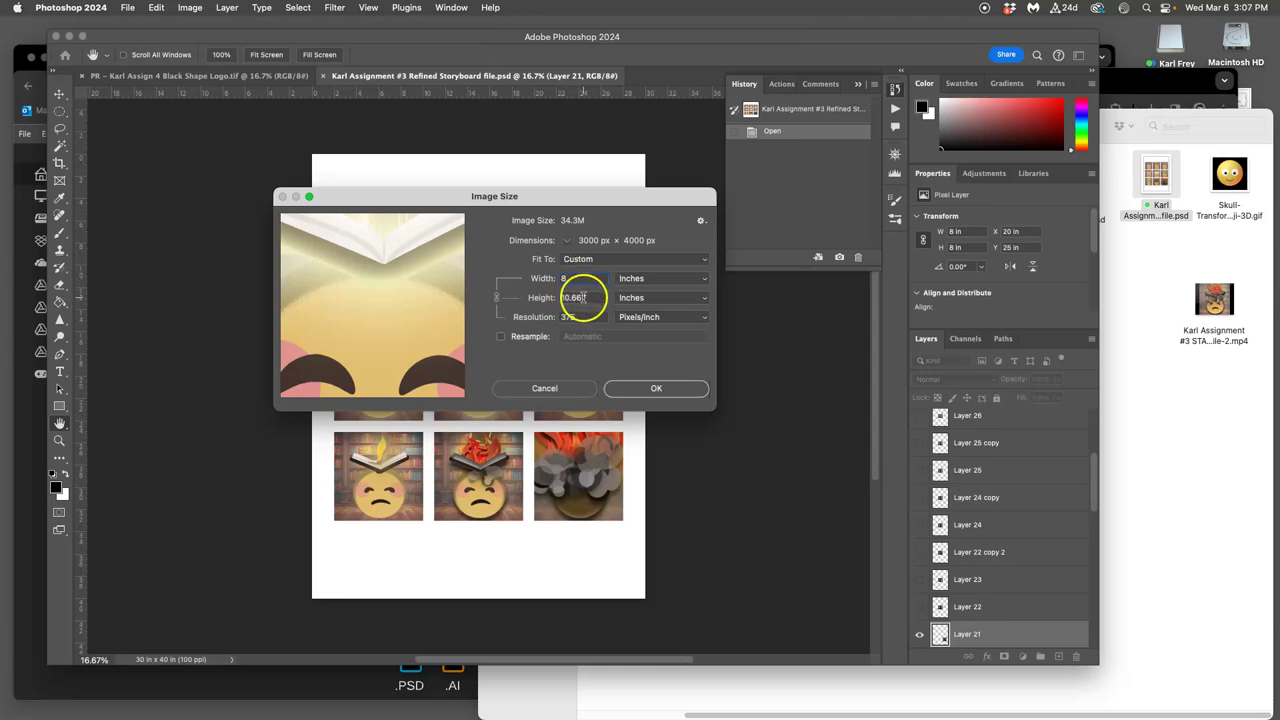
pyautogui.click(574, 317)
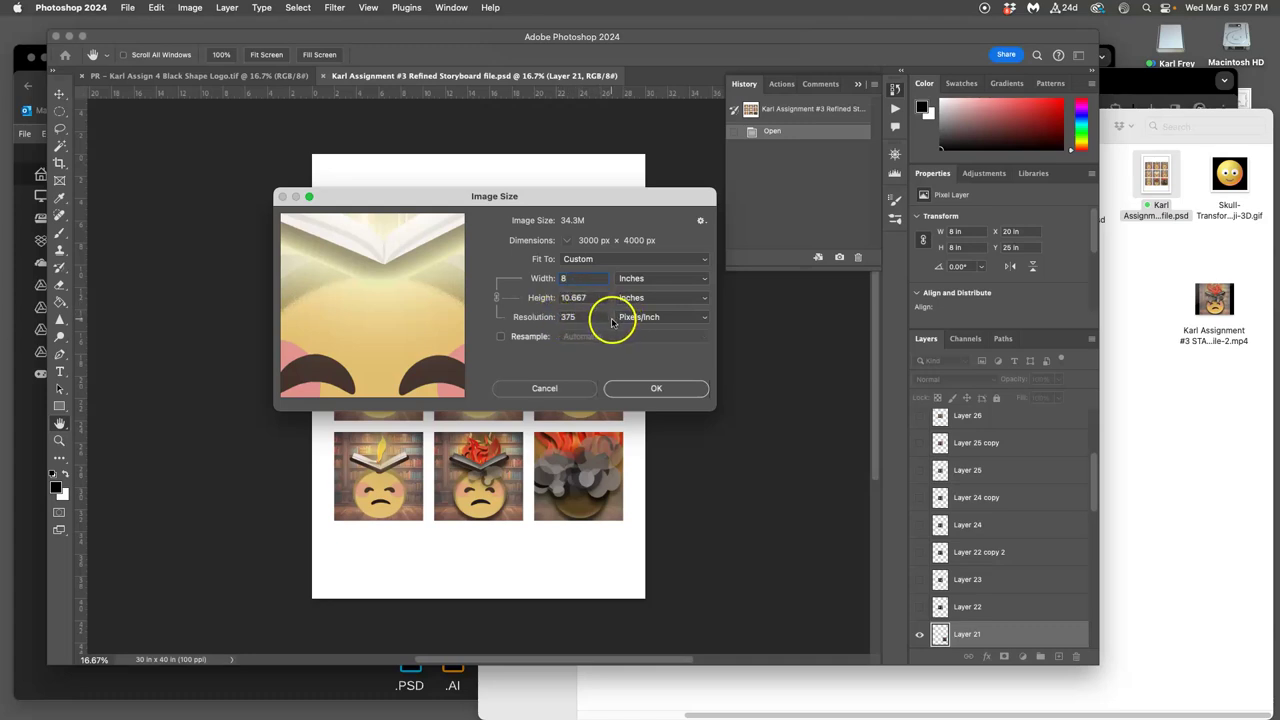
# - Apply the 8 × 10.667 in size and flatten the storyboard, discarding hidden layers
pyautogui.click(653, 386)
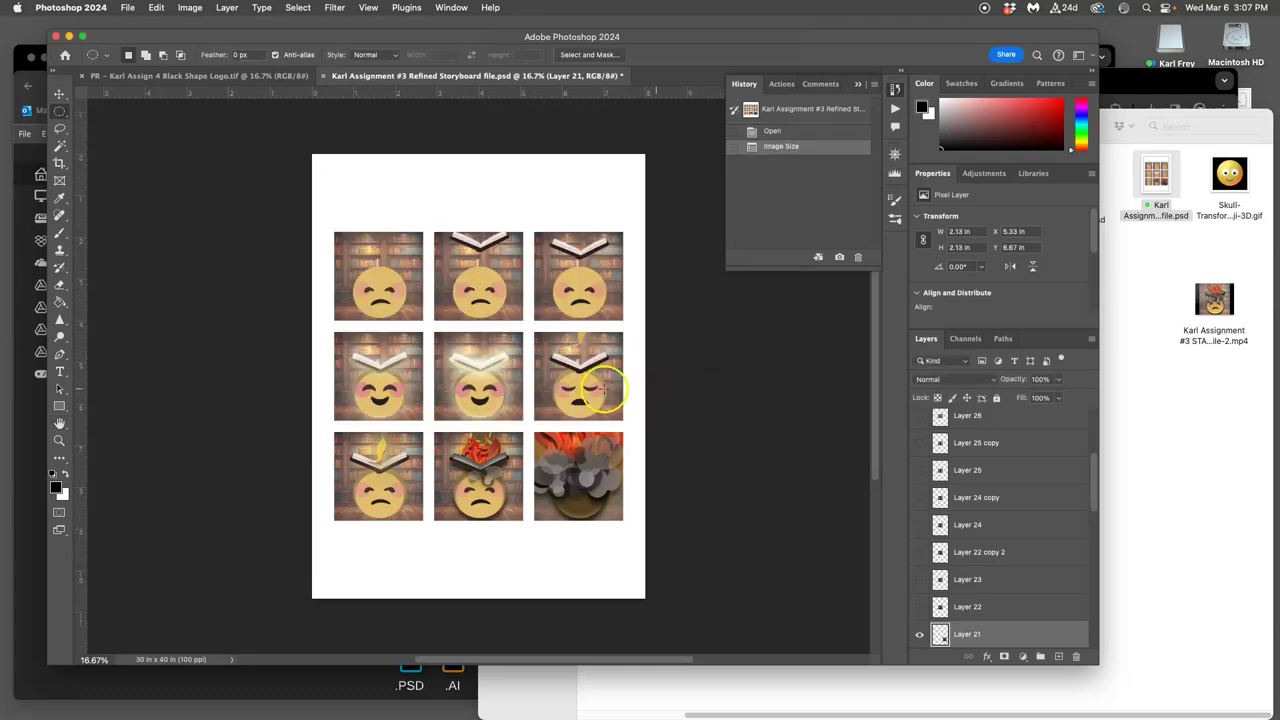
pyautogui.click(227, 8)
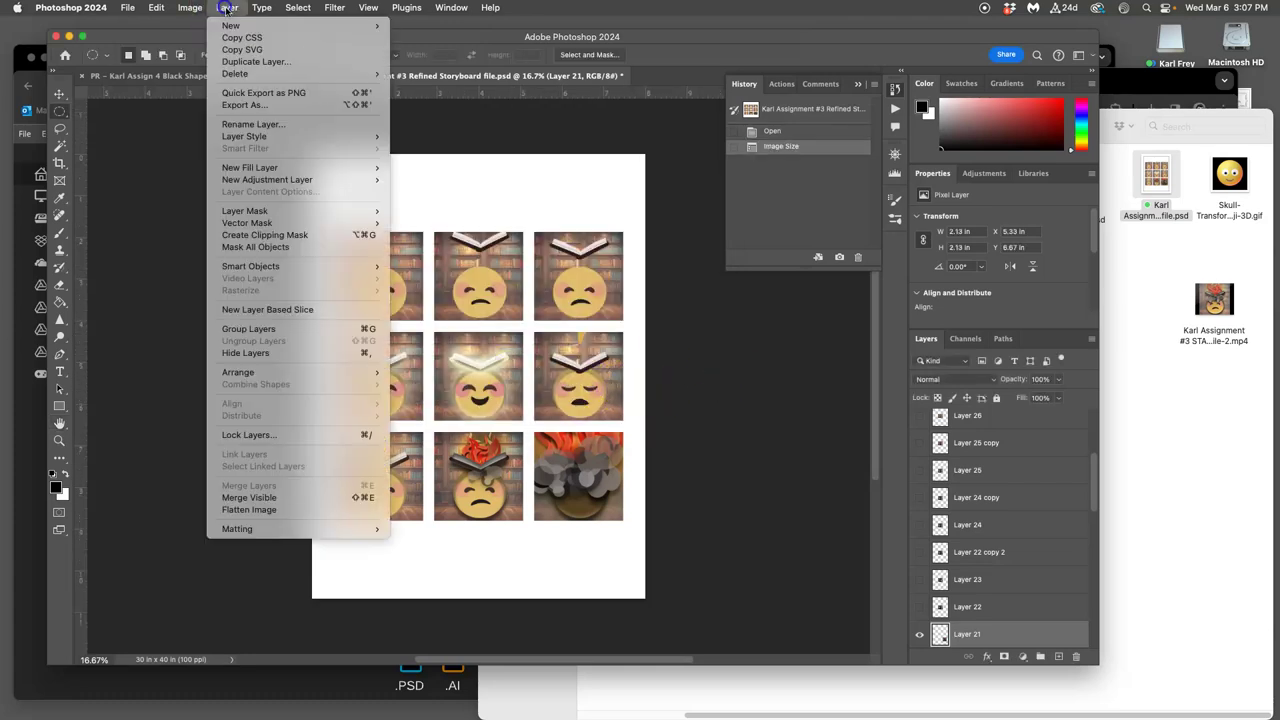
pyautogui.click(250, 510)
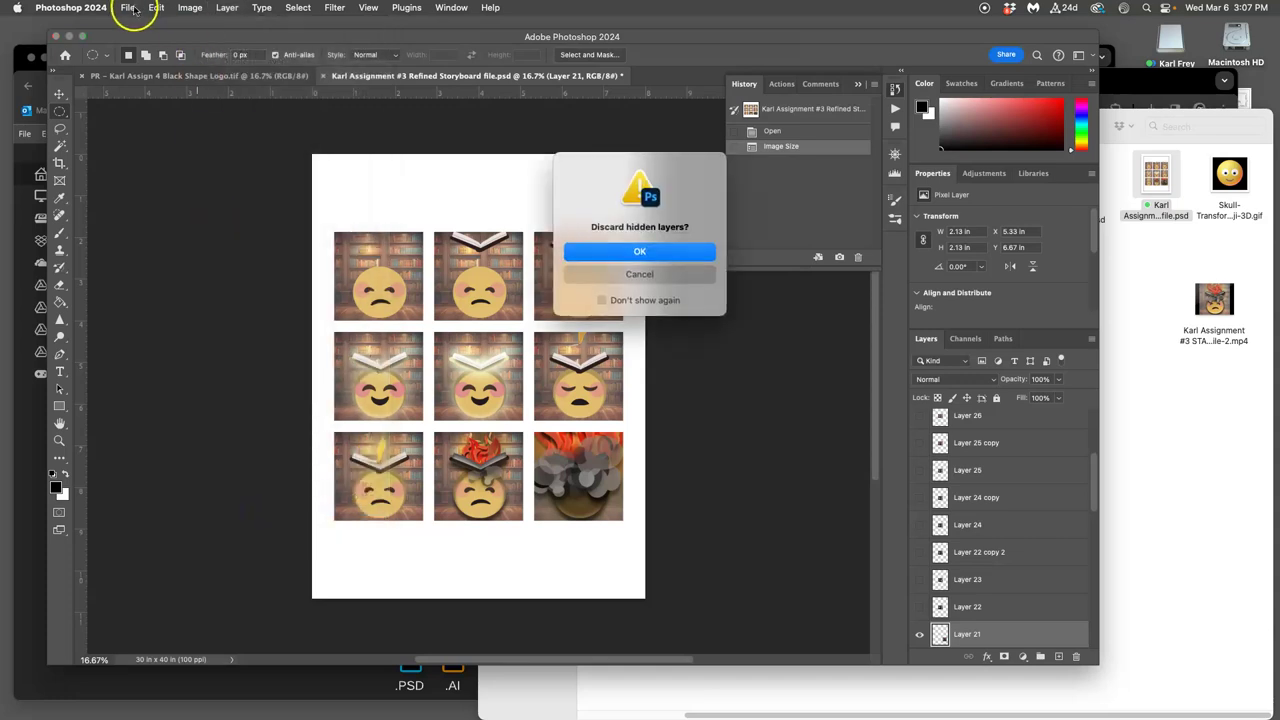
pyautogui.click(597, 251)
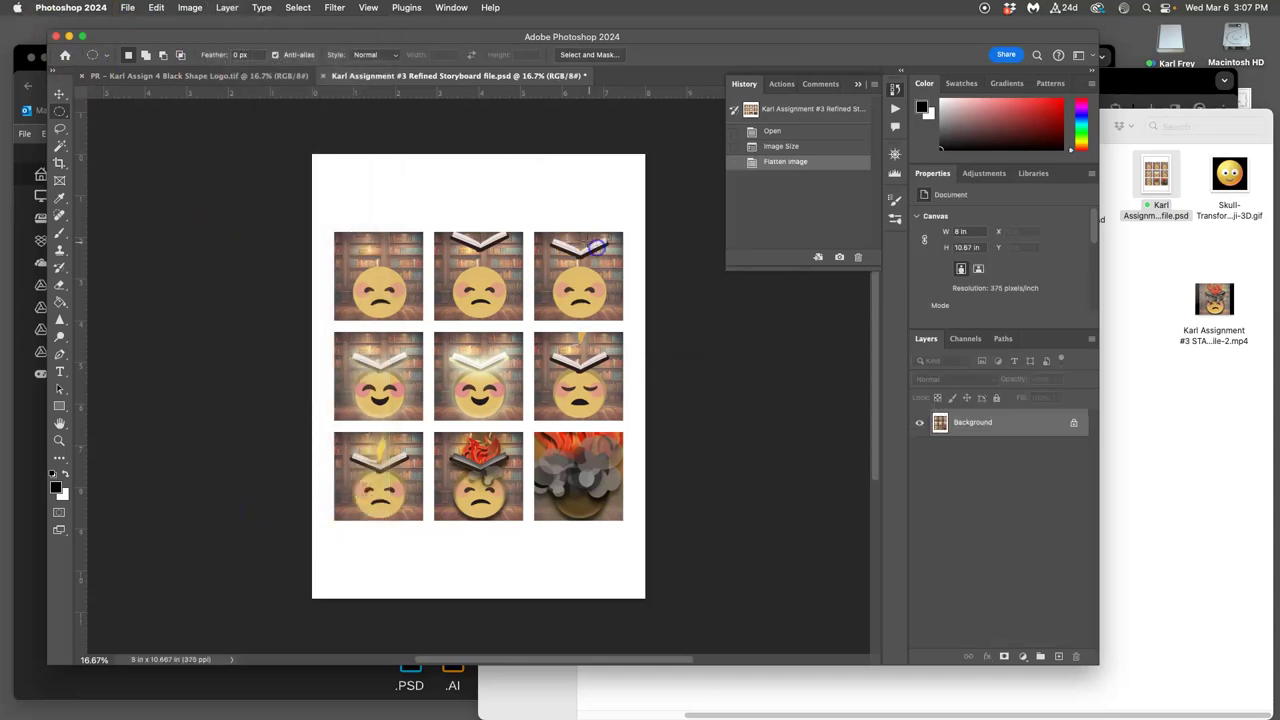
# - Save it to the Desktop as a 'PR - ' prefixed Refined Storyboard TIFF with LZW compression
pyautogui.click(128, 8)
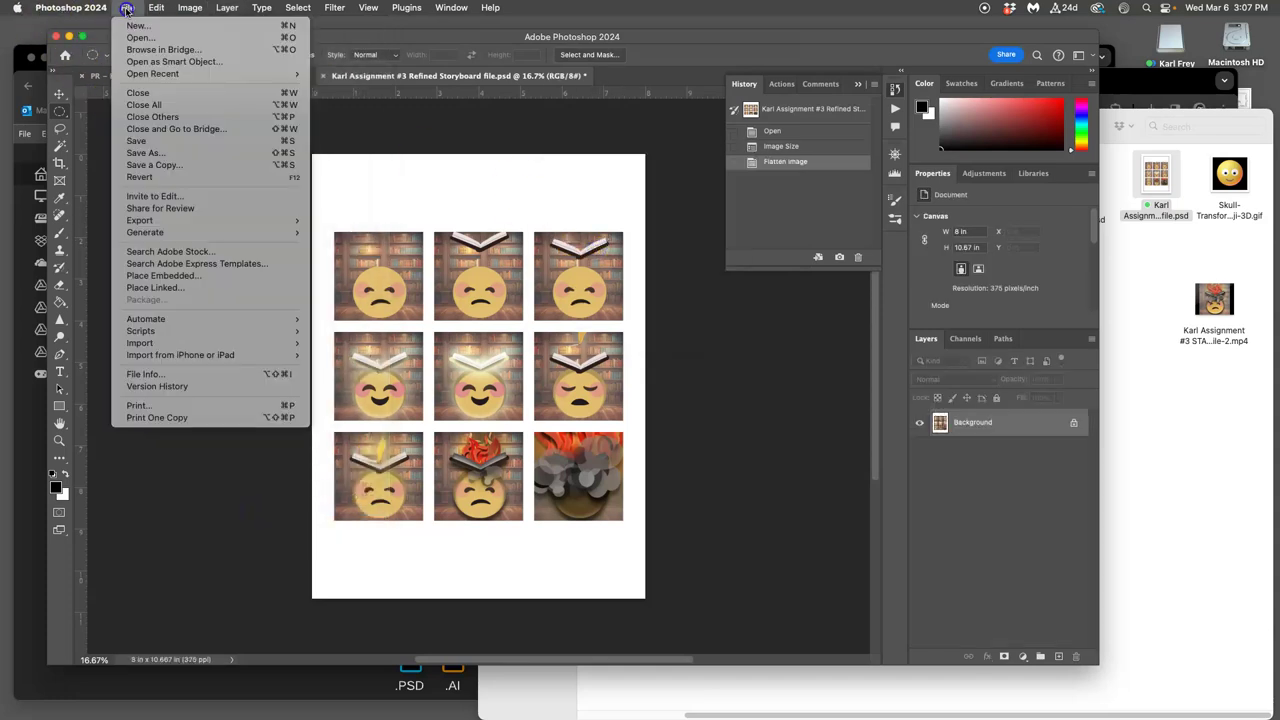
pyautogui.click(153, 155)
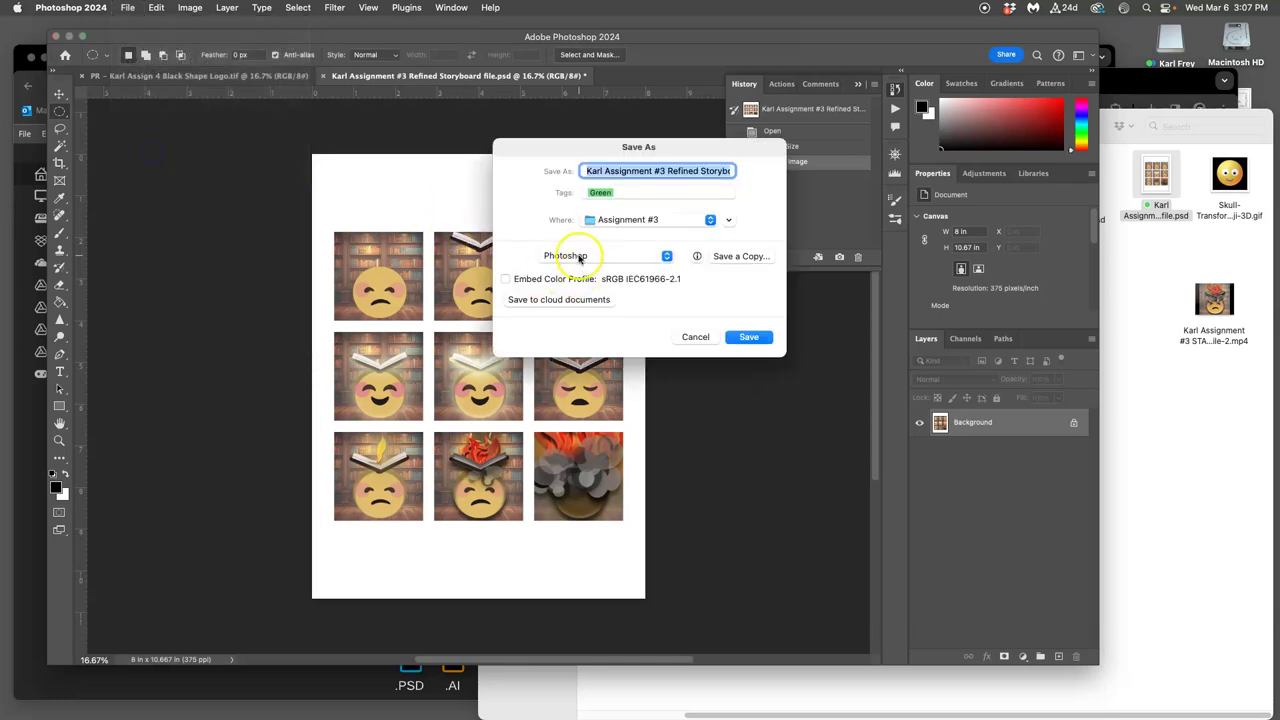
pyautogui.click(580, 257)
pyautogui.click(588, 490)
pyautogui.click(594, 170)
pyautogui.click(588, 170)
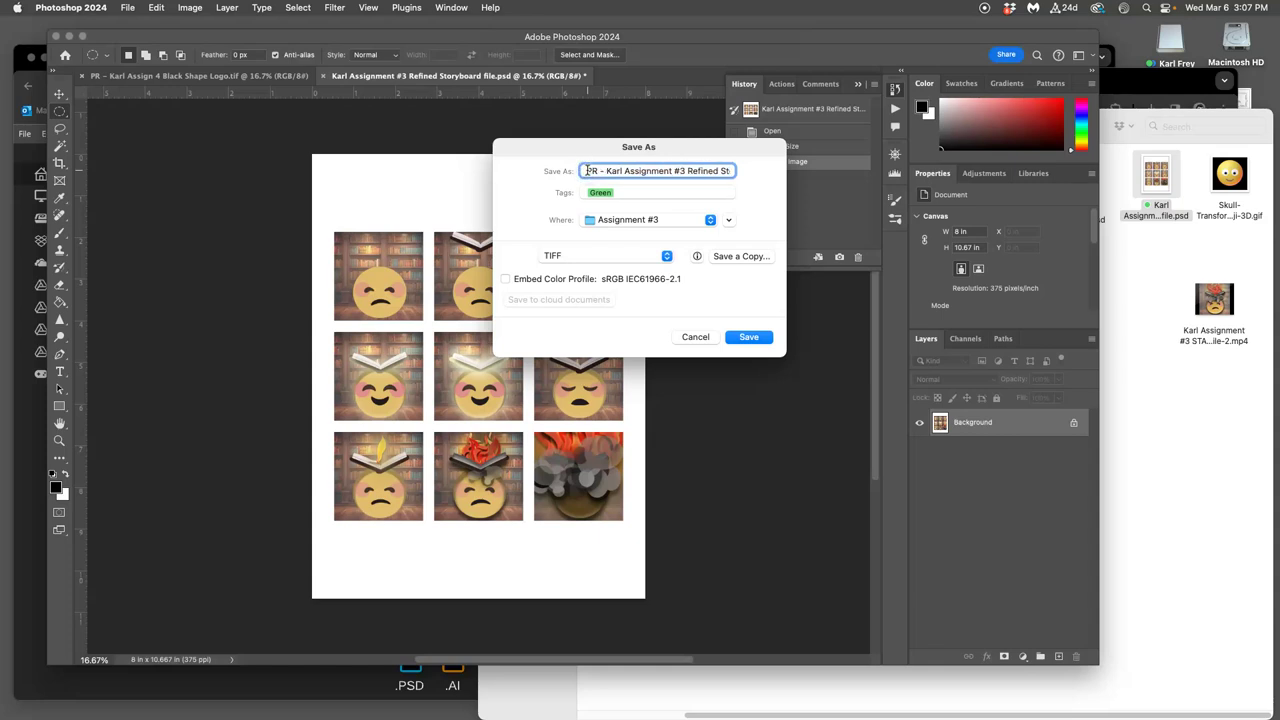
pyautogui.click(750, 337)
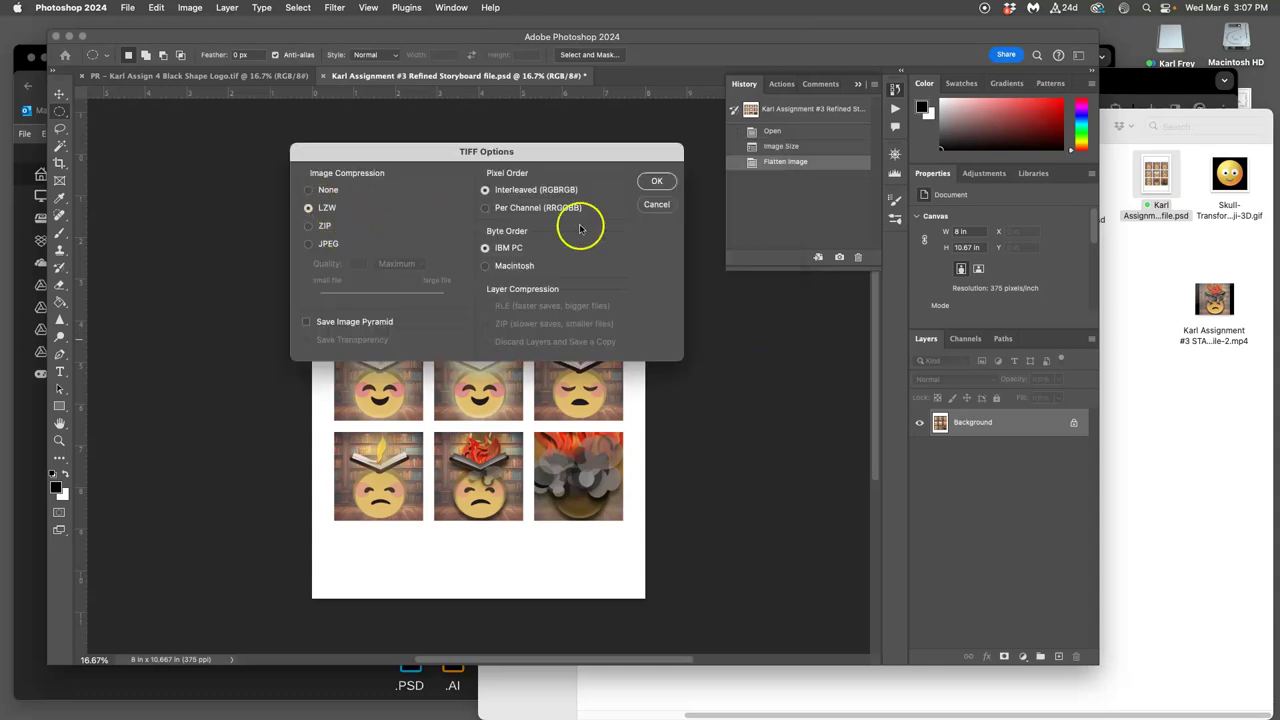
pyautogui.click(656, 181)
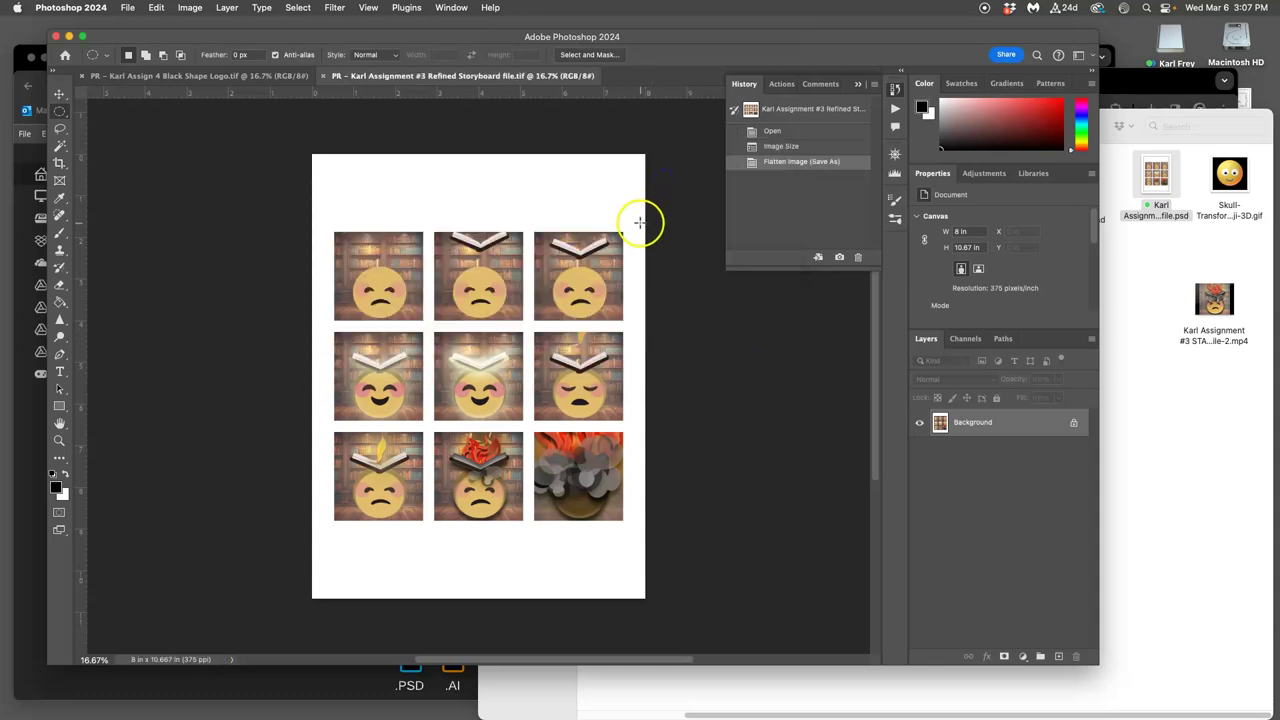
# - Close the storyboard, colour-tag its PR TIFF on the Desktop, and drag it into the Dropbox SP24-1 folder
pyautogui.click(322, 75)
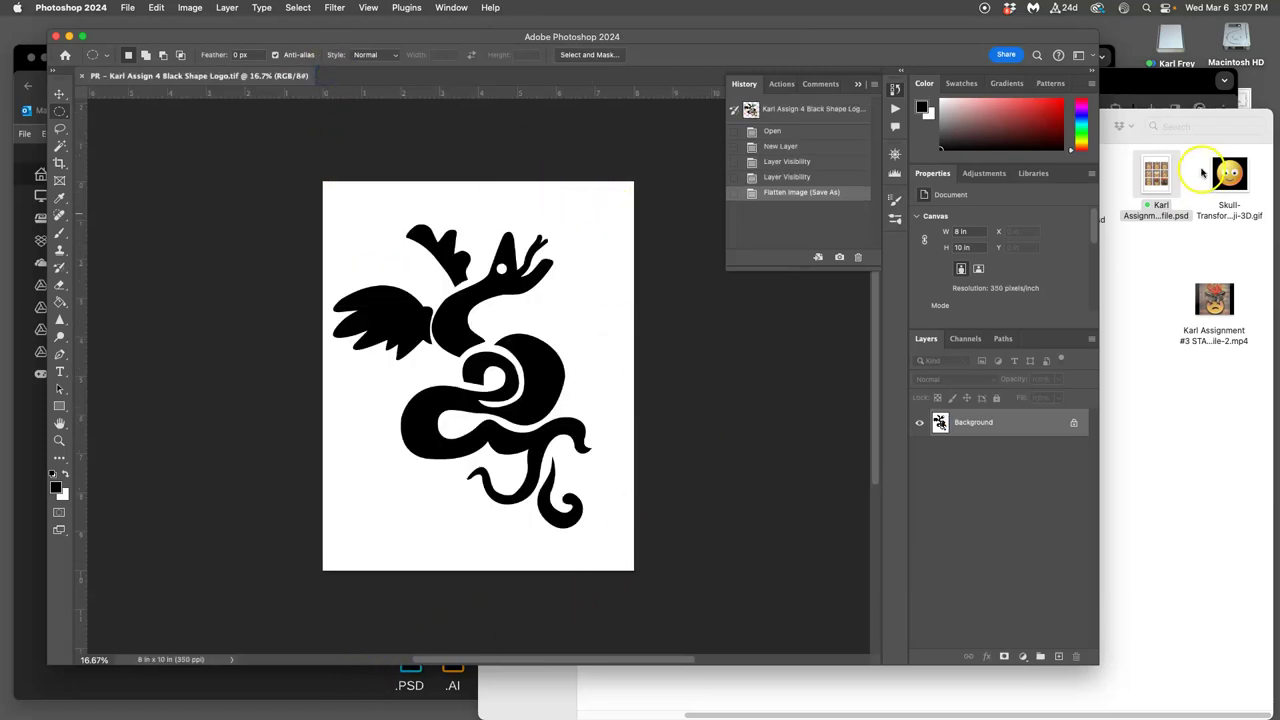
pyautogui.click(1150, 80)
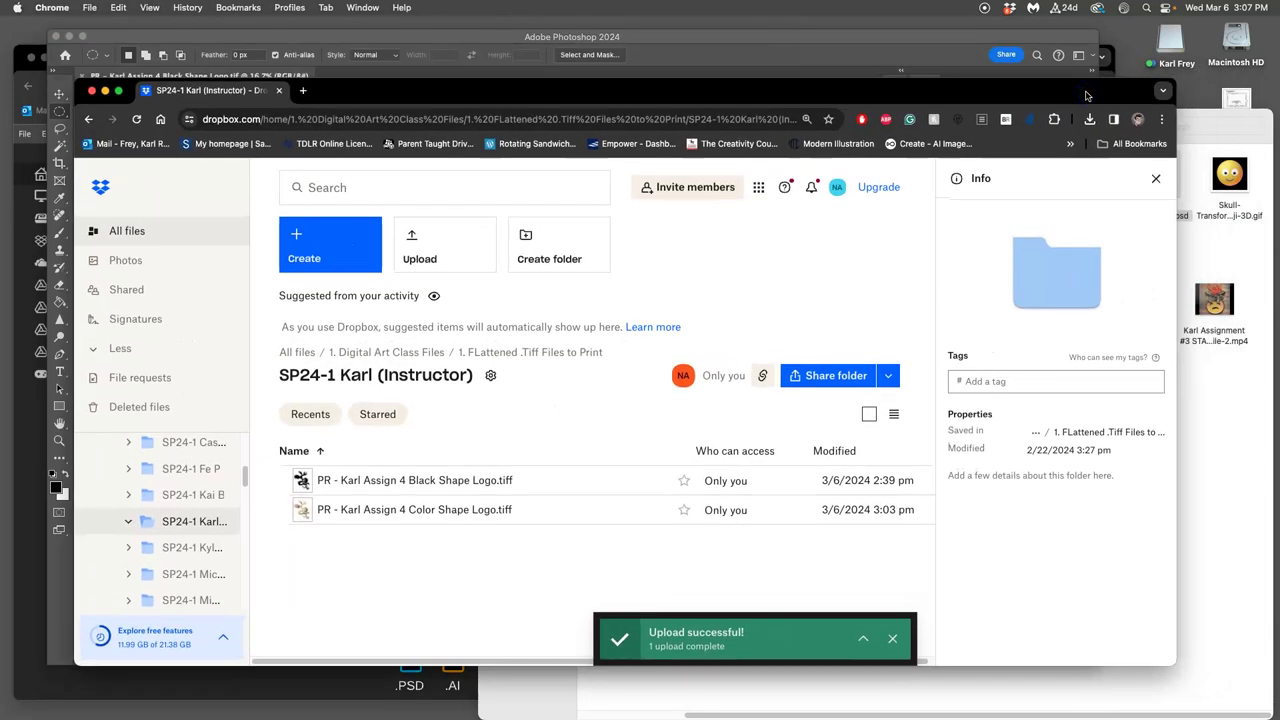
pyautogui.press('super+F3')
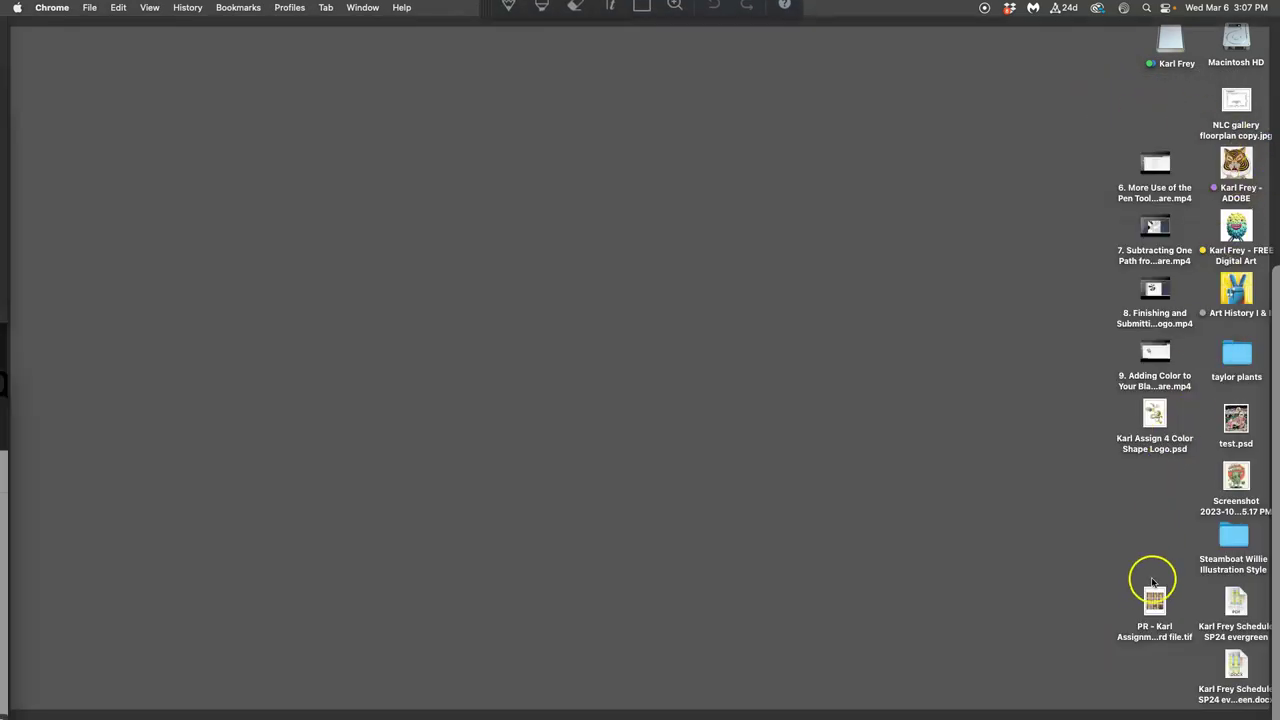
pyautogui.click(1152, 592)
pyautogui.rightClick(1152, 592)
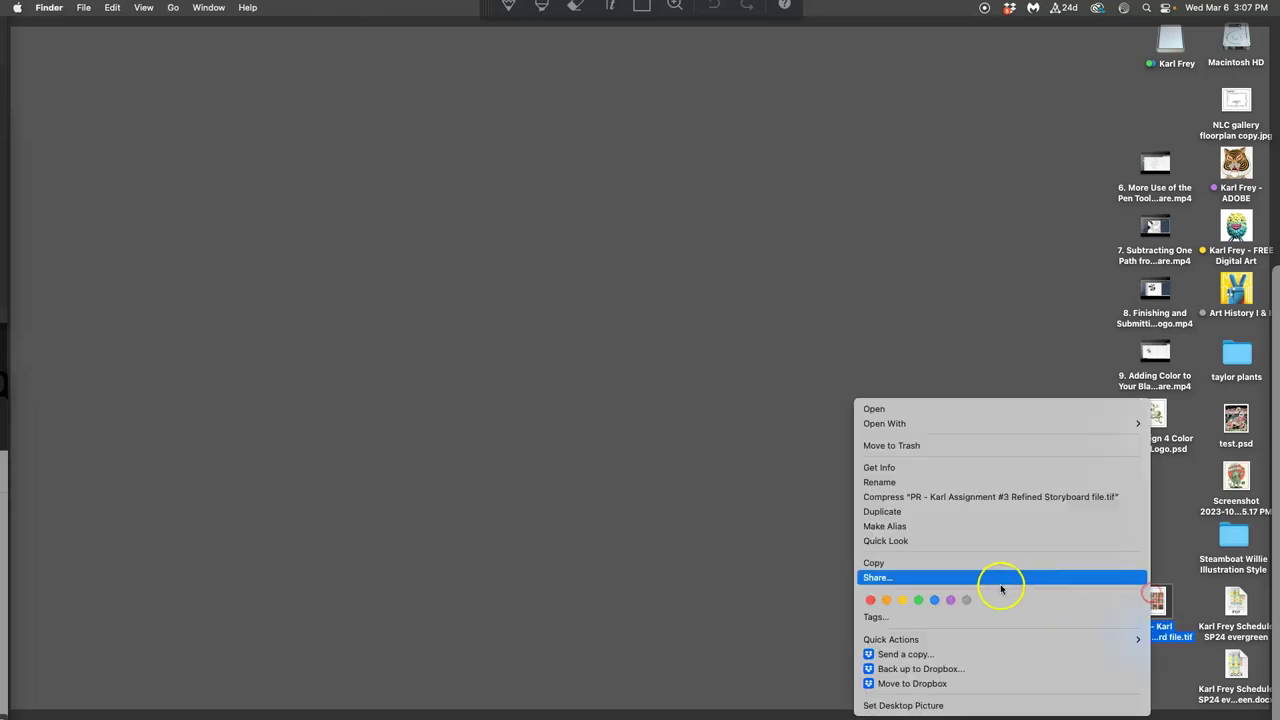
pyautogui.click(951, 600)
pyautogui.moveTo(1152, 604); pyautogui.dragTo(716, 562)
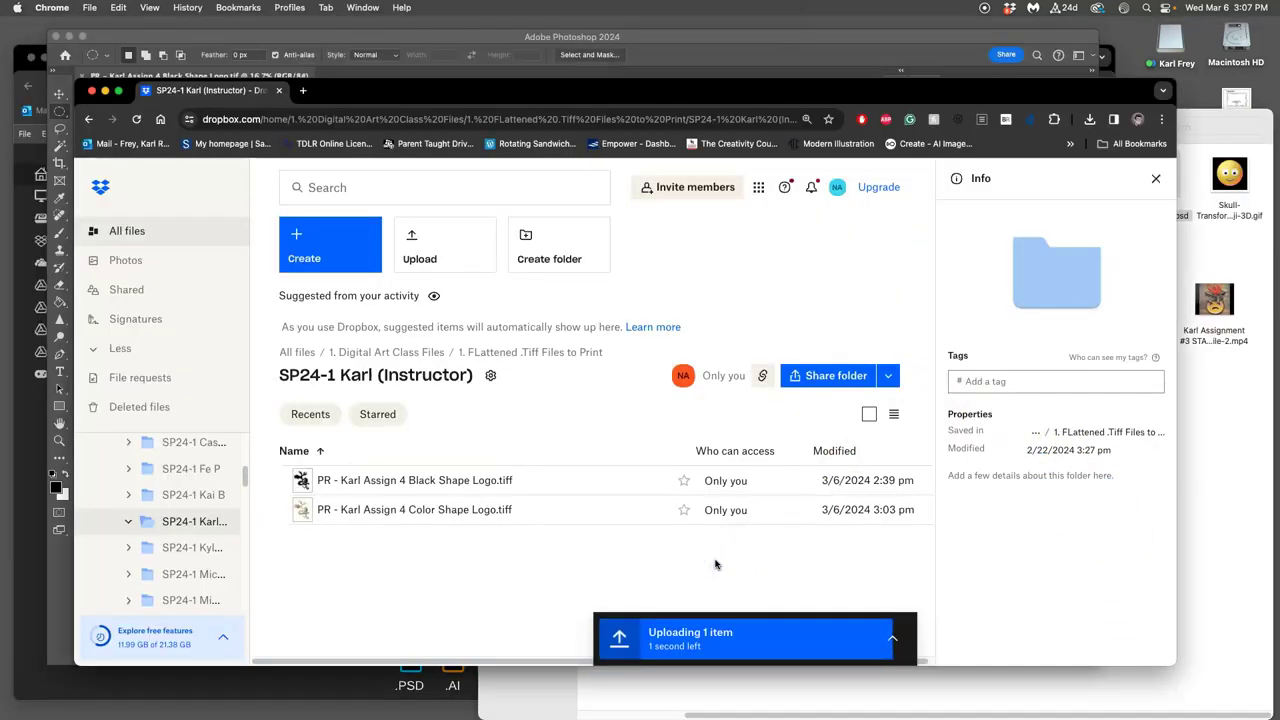
# - Open the Surreal Grotto PSD from the Assign #1 folder by dragging it into Photopea
pyautogui.click(22, 66)
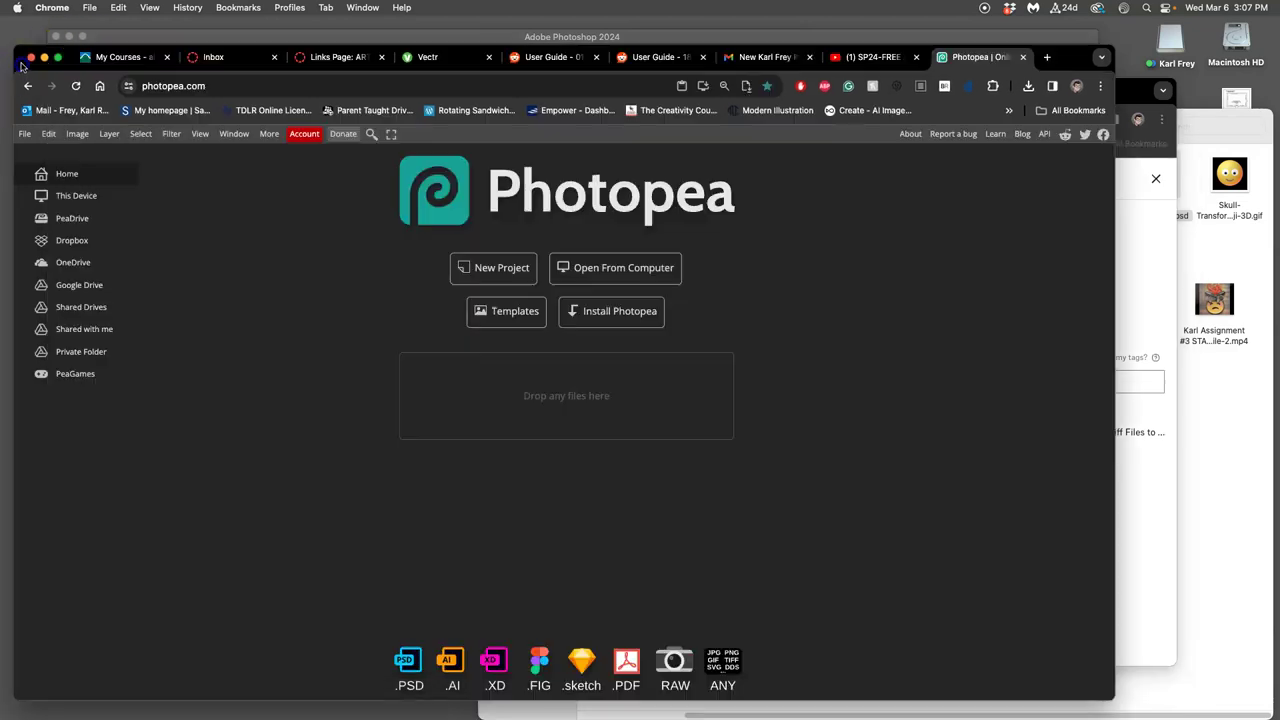
pyautogui.click(1203, 258)
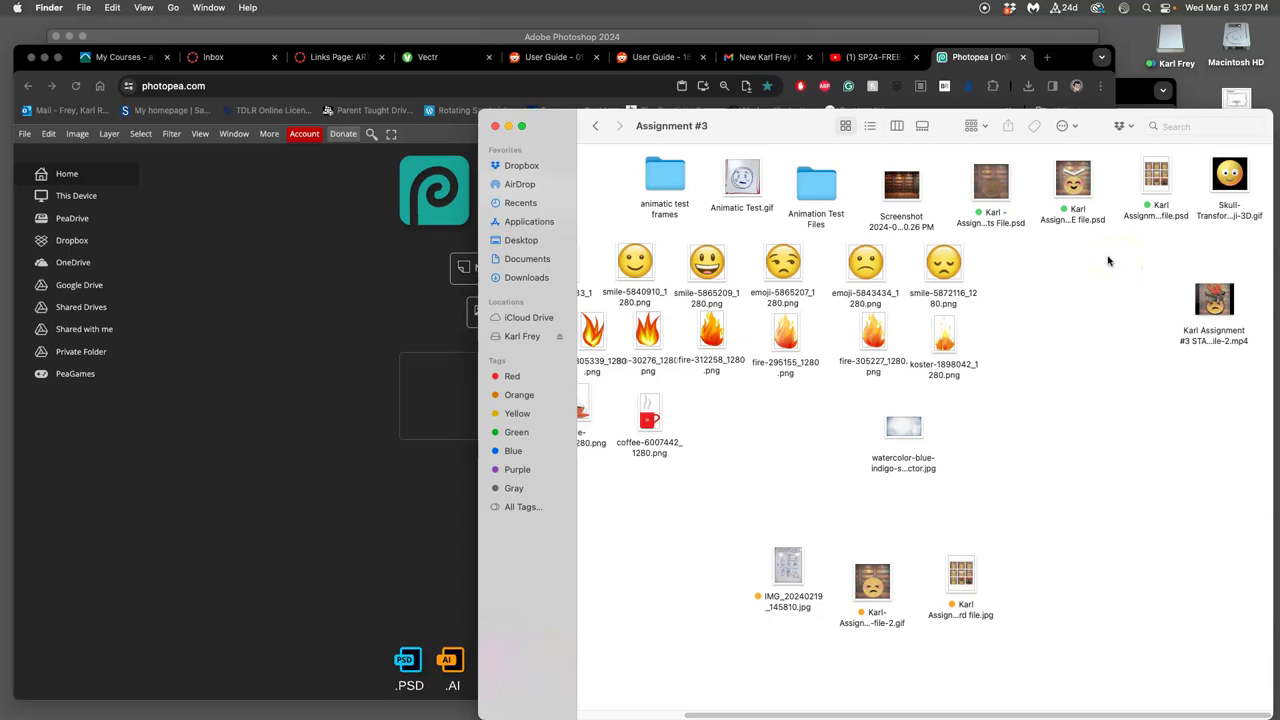
pyautogui.click(595, 126)
pyautogui.doubleClick(612, 180)
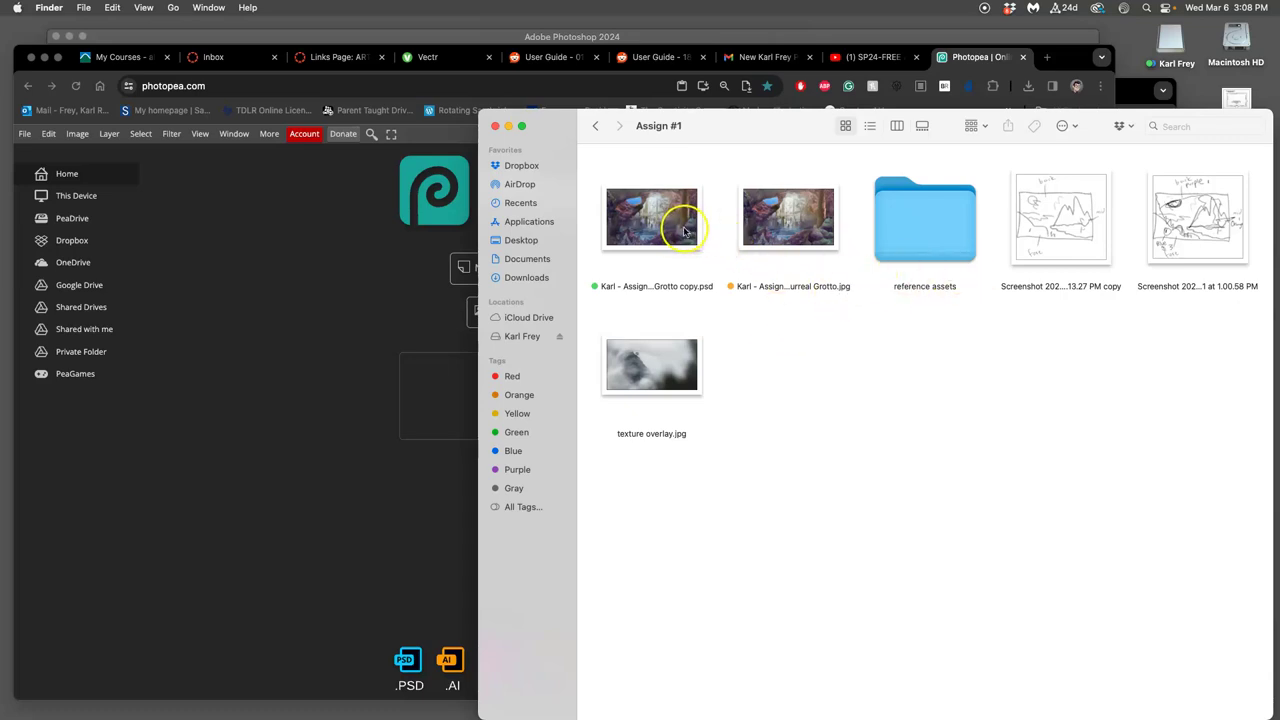
pyautogui.moveTo(680, 232); pyautogui.dragTo(438, 412)
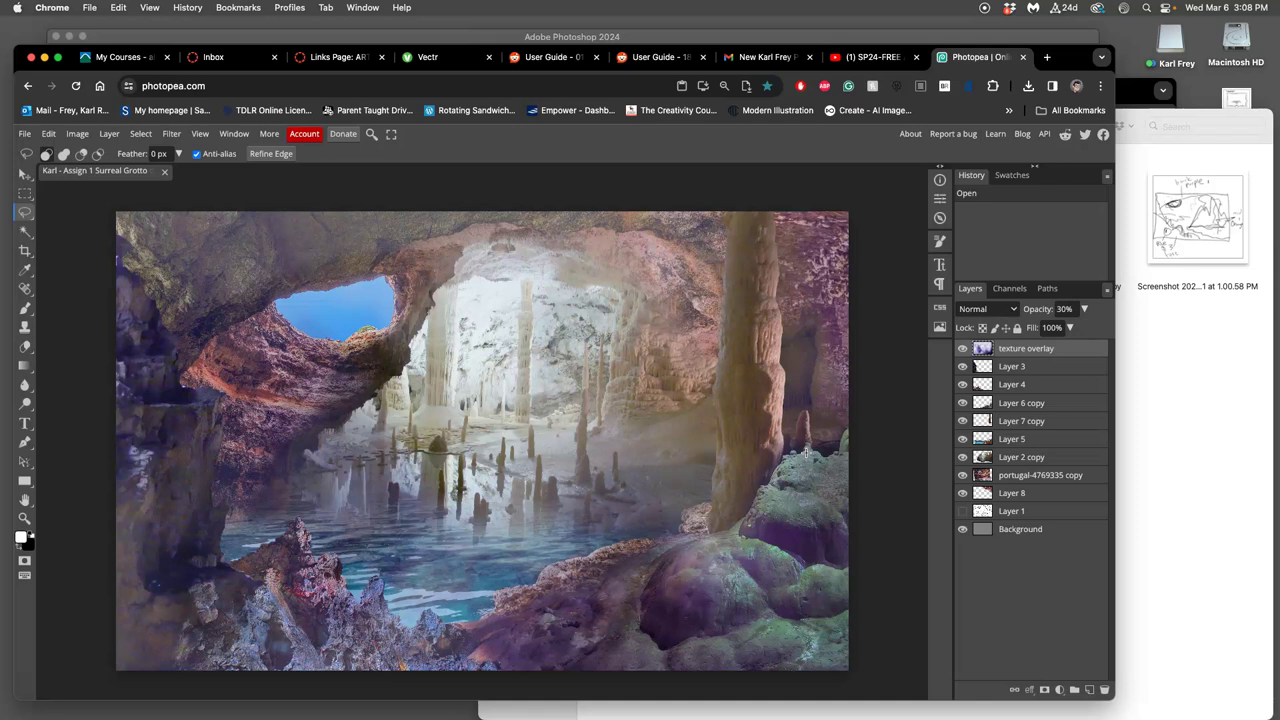
# - Apply Image Size to the Surreal Grotto cave scene at 18.84 × 11.81 inches and 350 DPI
pyautogui.click(78, 134)
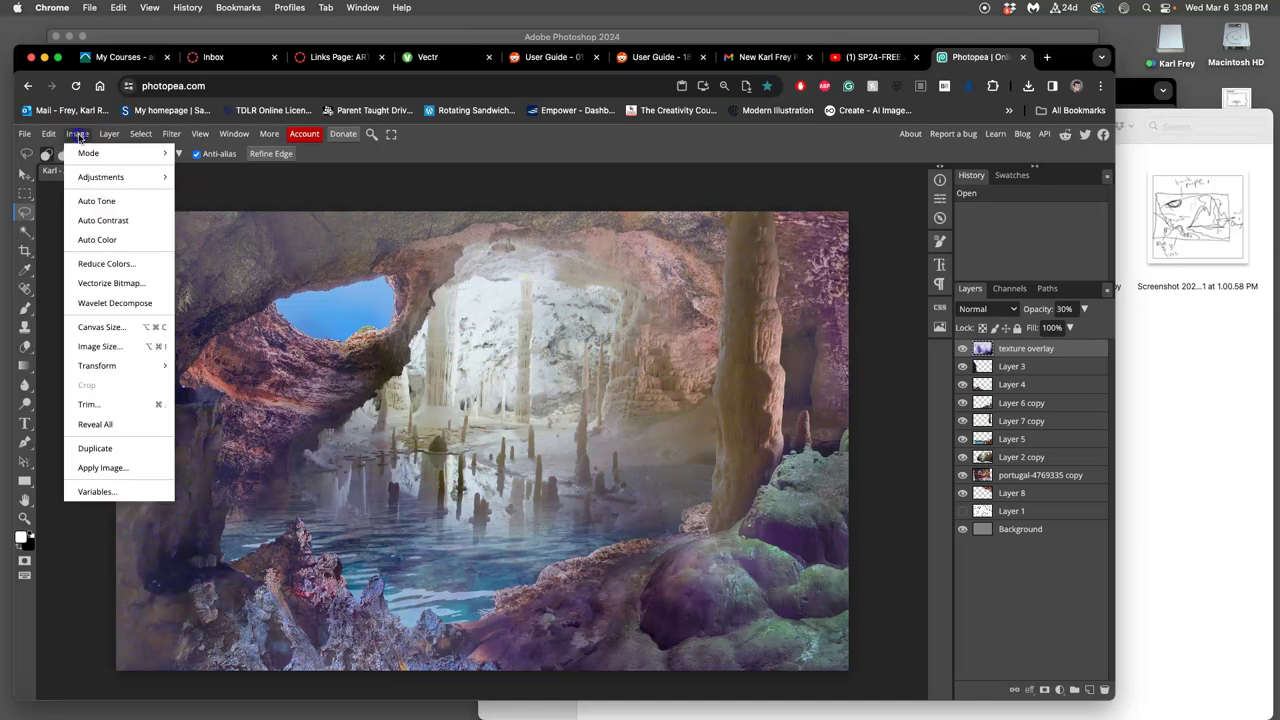
pyautogui.click(120, 346)
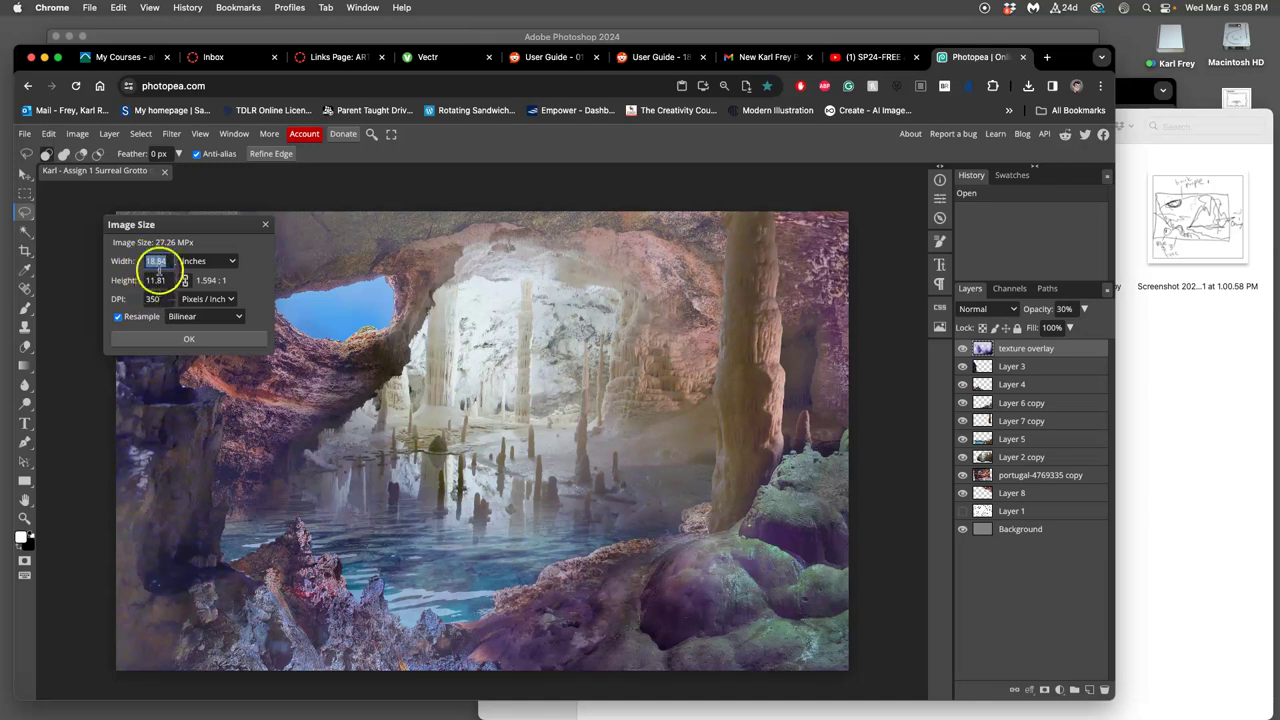
pyautogui.click(184, 341)
pyautogui.click(157, 300)
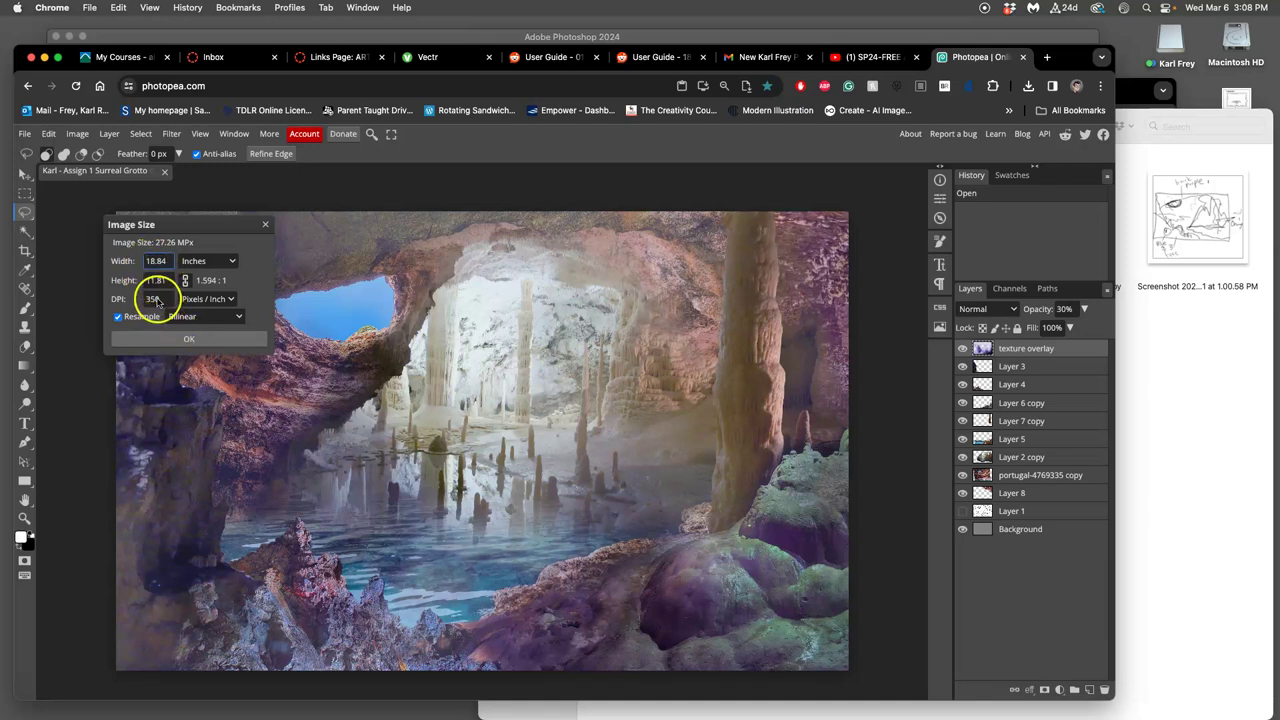
pyautogui.click(205, 340)
pyautogui.click(80, 134)
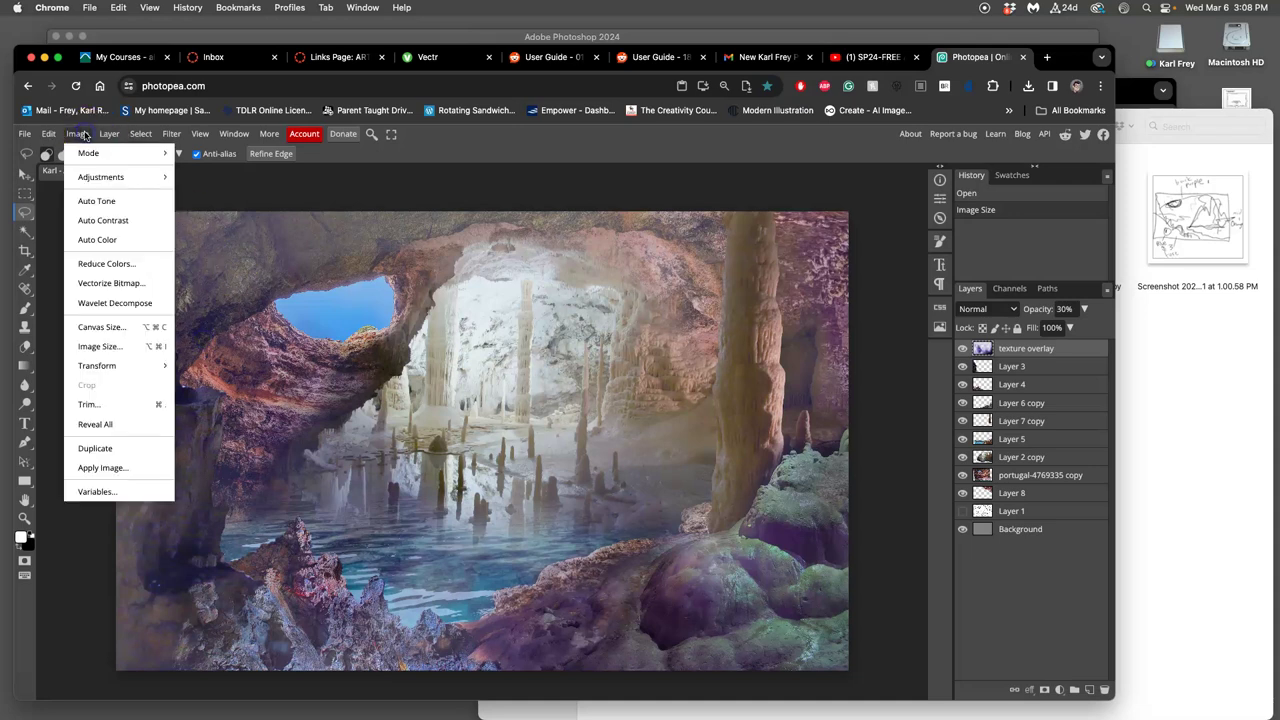
pyautogui.click(100, 327)
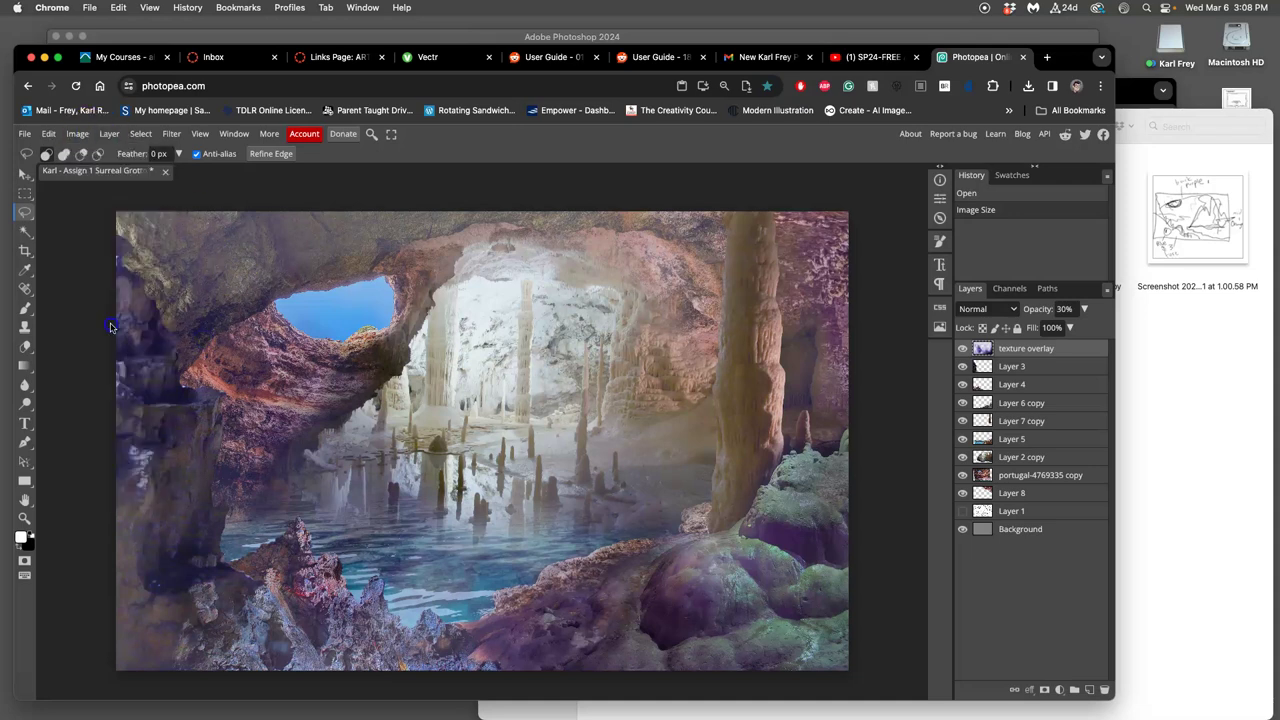
pyautogui.click(186, 307)
pyautogui.click(156, 313)
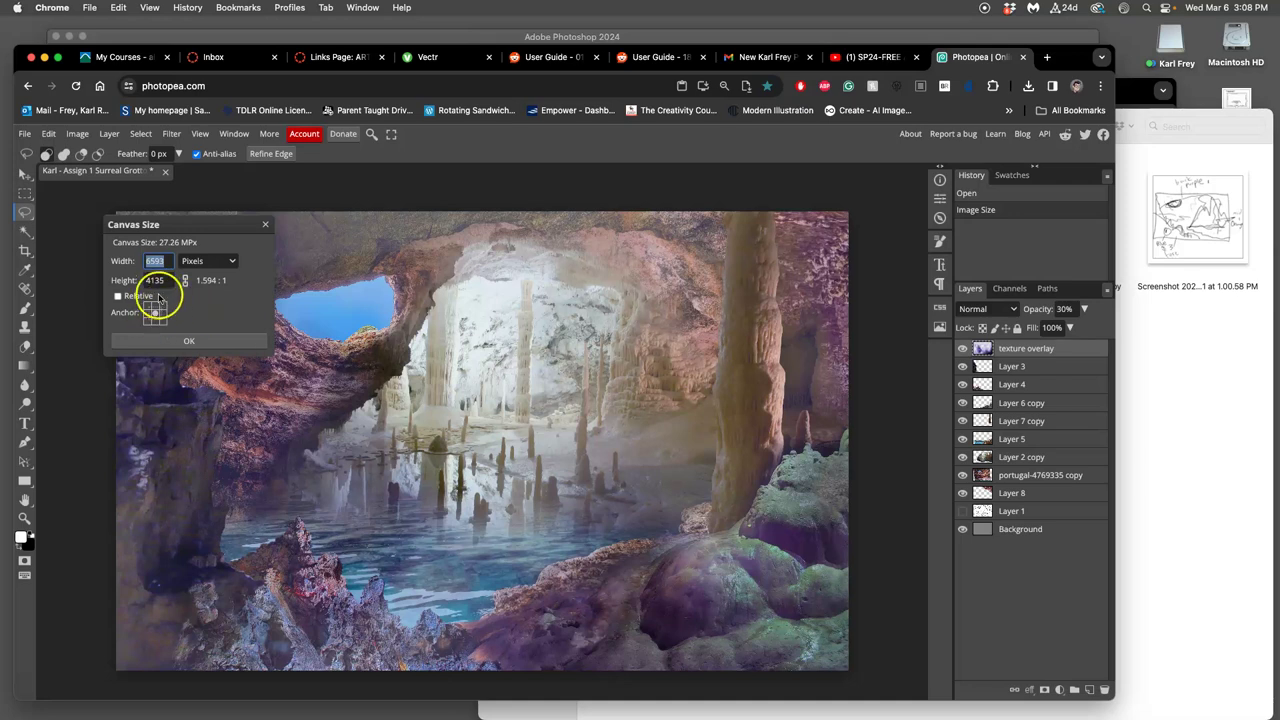
pyautogui.click(165, 262)
pyautogui.click(196, 260)
pyautogui.click(206, 314)
pyautogui.click(165, 261)
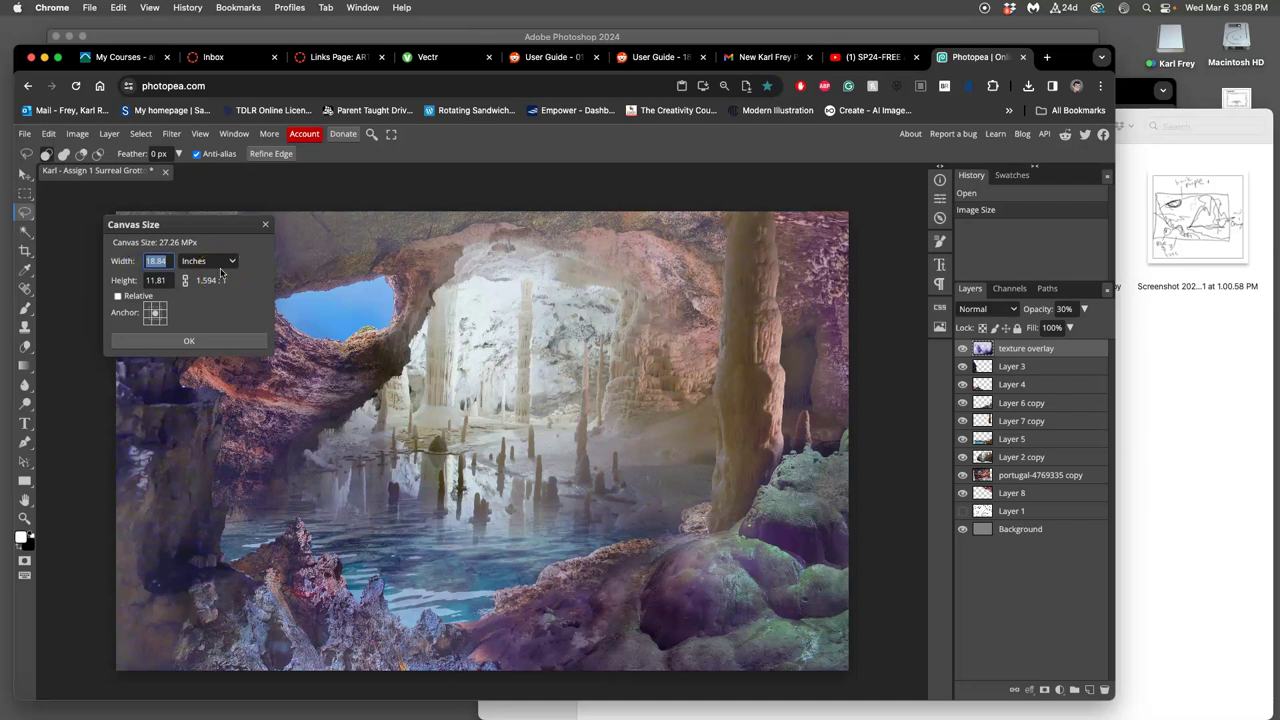
pyautogui.write('20')
pyautogui.click(166, 280)
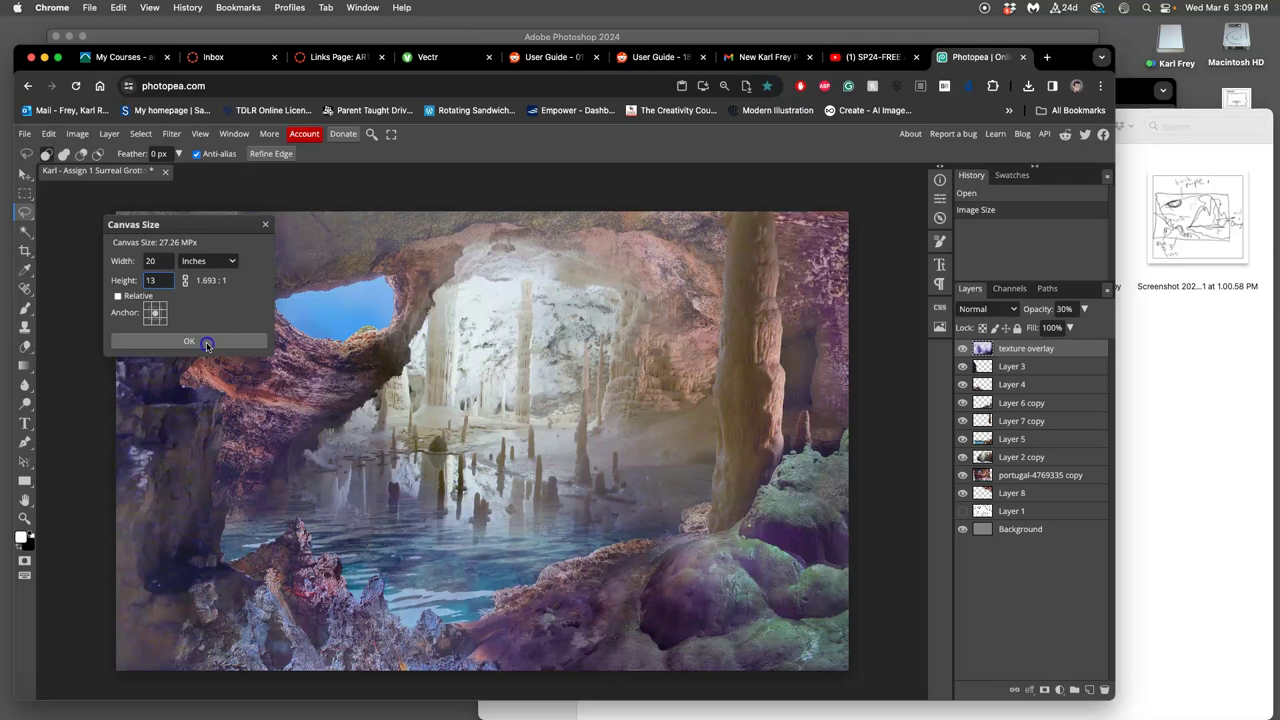
pyautogui.click(190, 341)
pyautogui.press('super+minus')
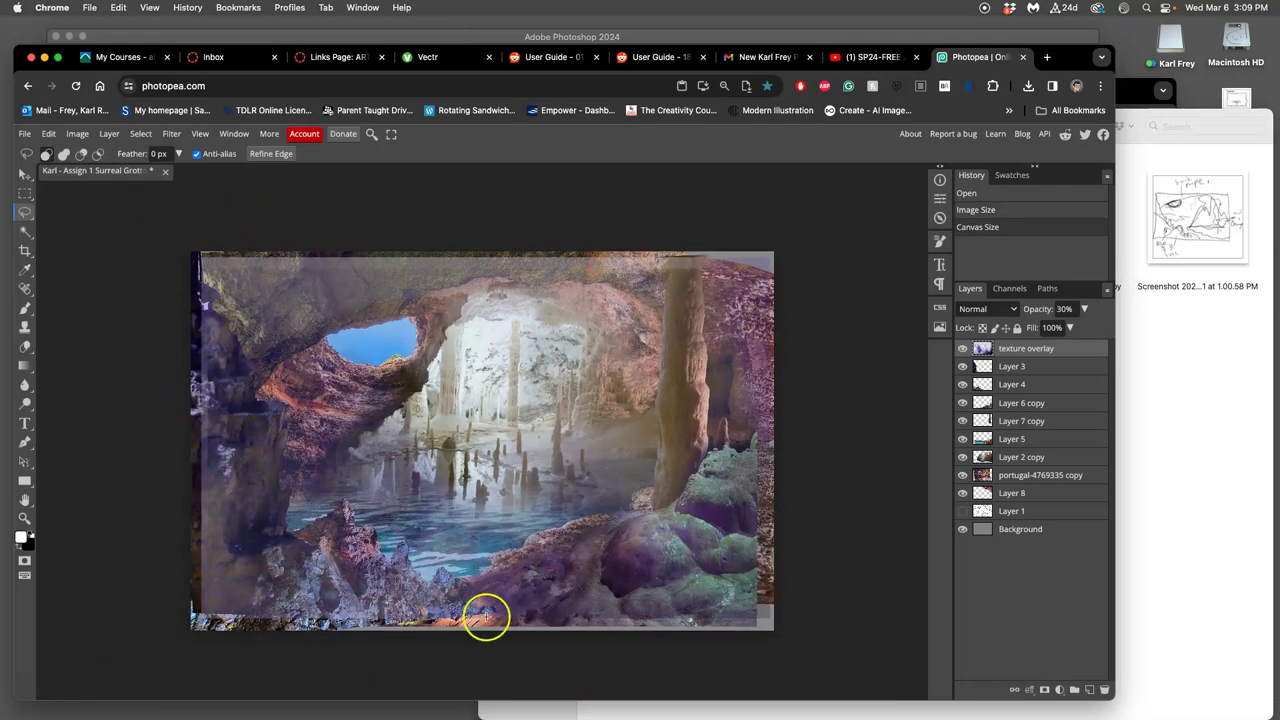
pyautogui.press('super+z')
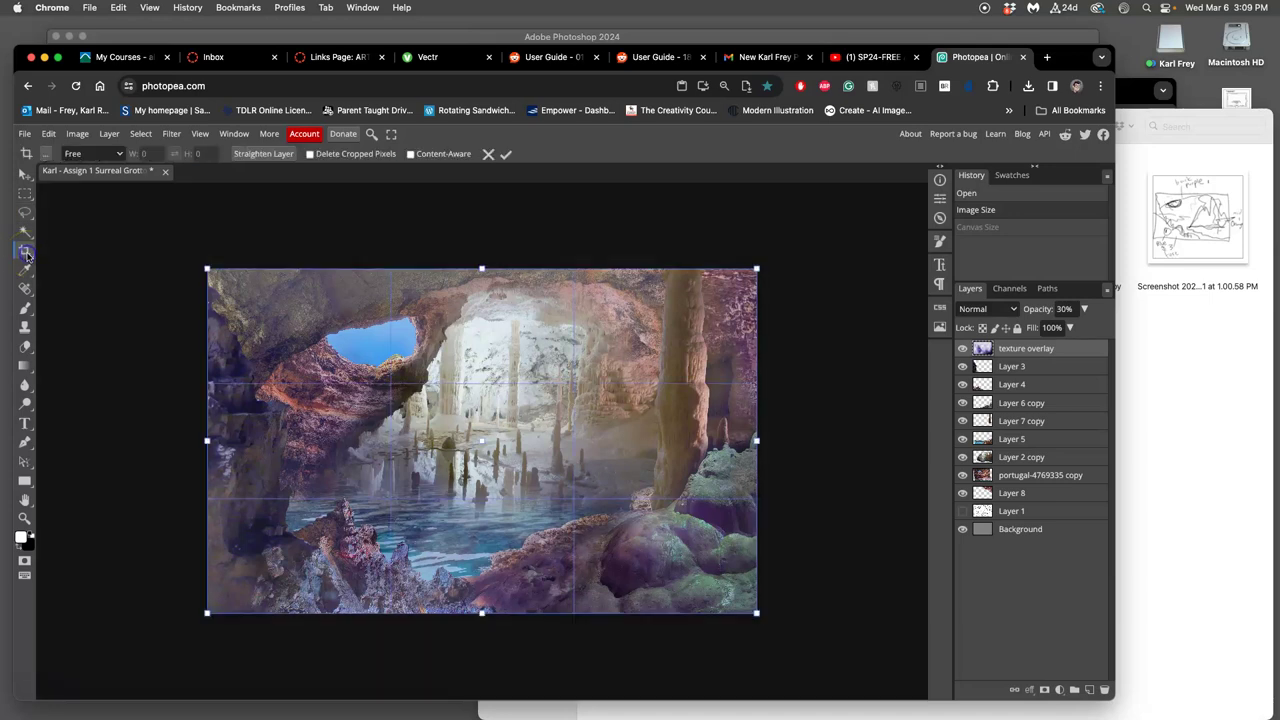
pyautogui.click(27, 252)
pyautogui.press('Return')
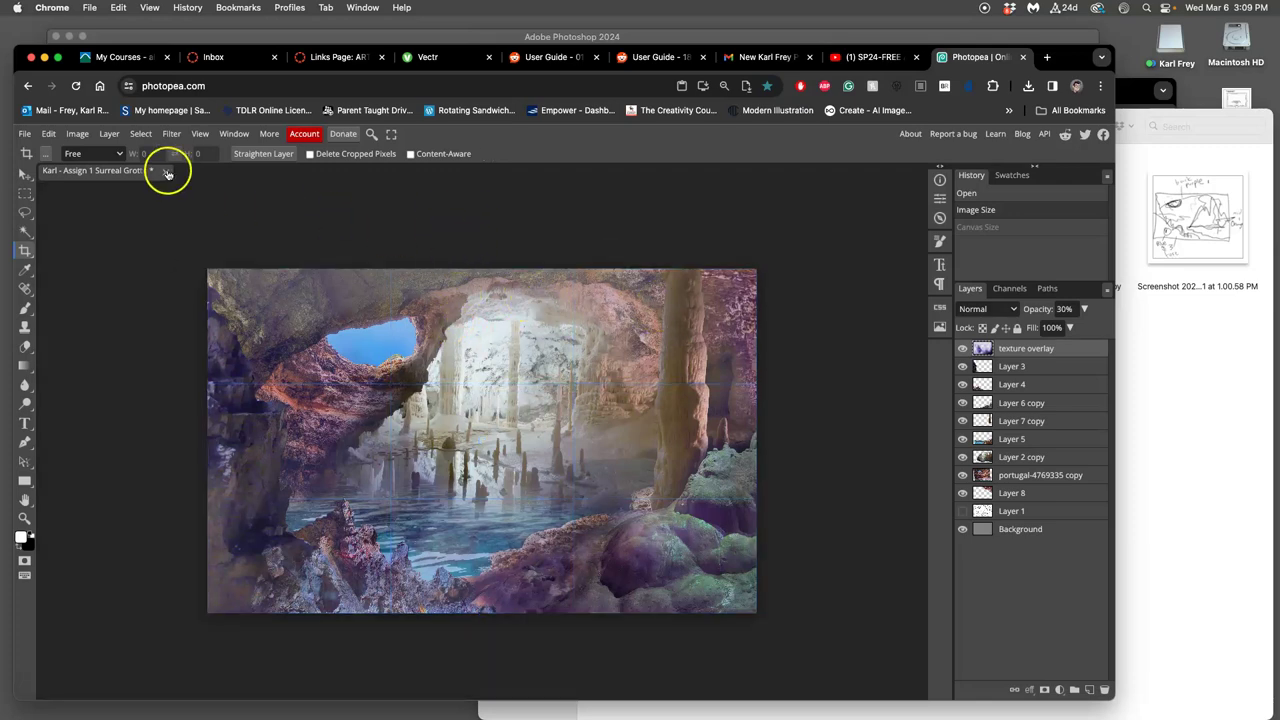
pyautogui.click(77, 133)
pyautogui.click(101, 327)
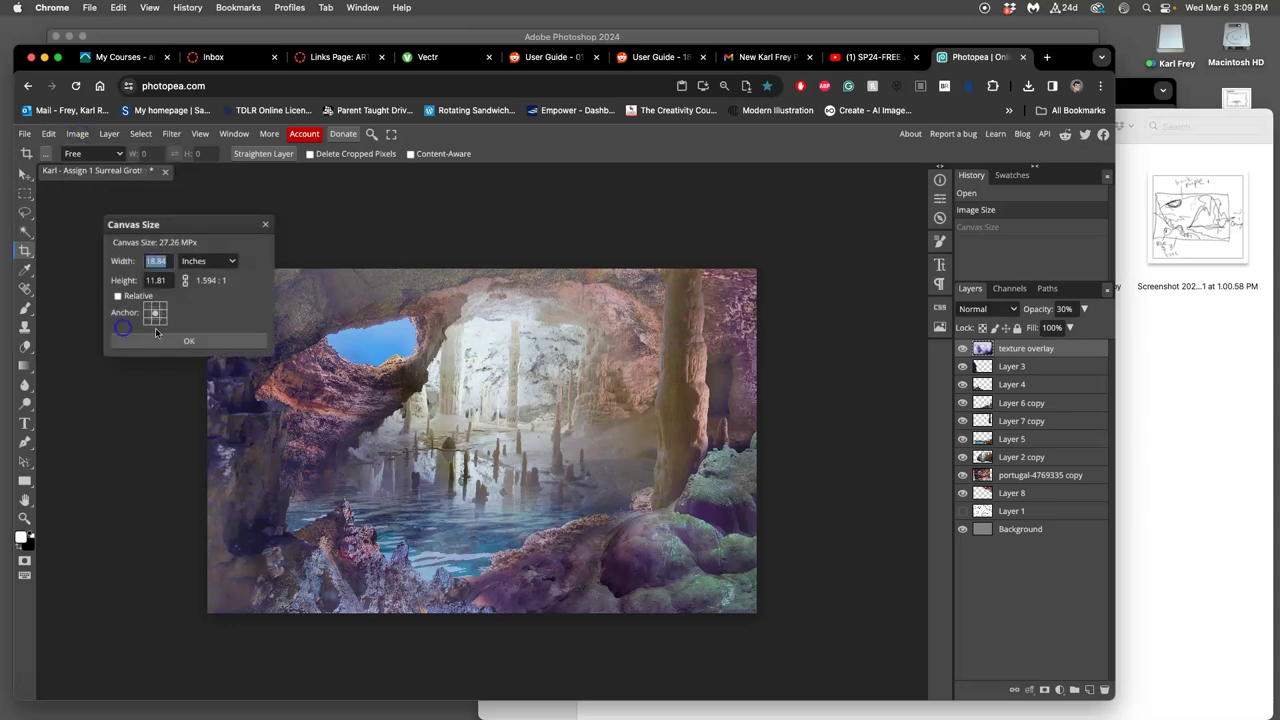
pyautogui.click(170, 262)
pyautogui.write('20')
pyautogui.press('Tab')
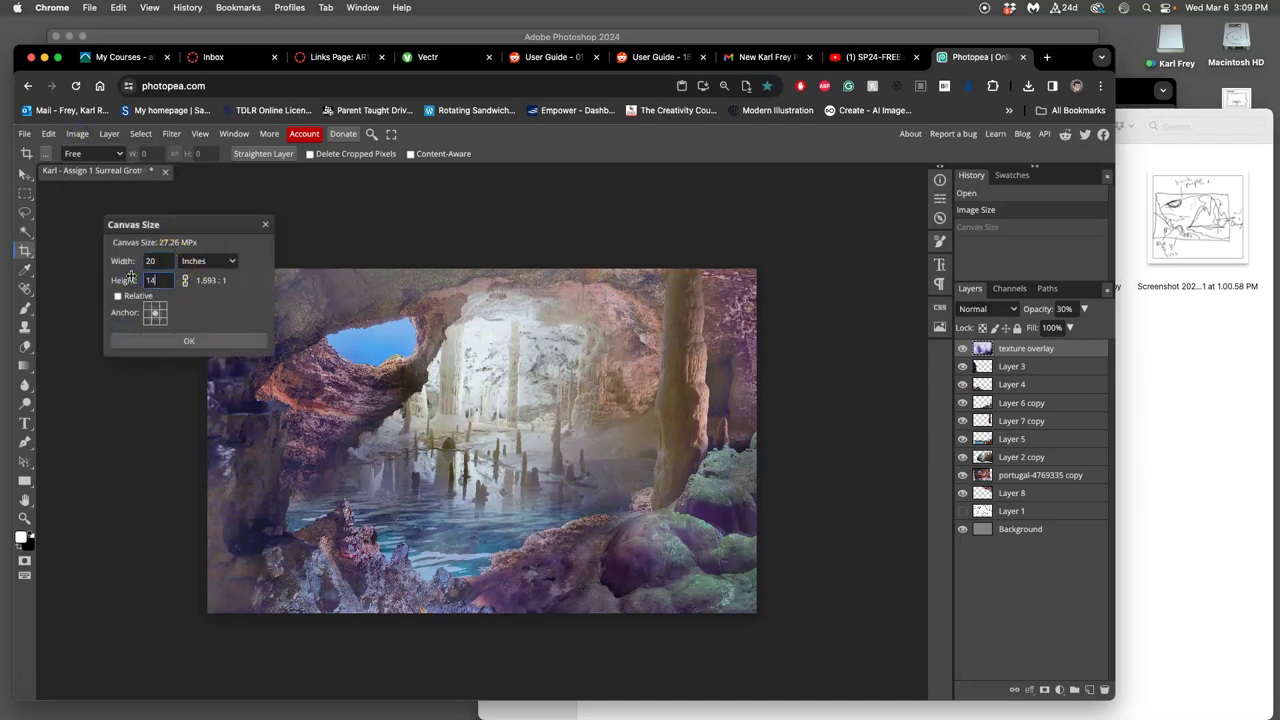
pyautogui.click(182, 340)
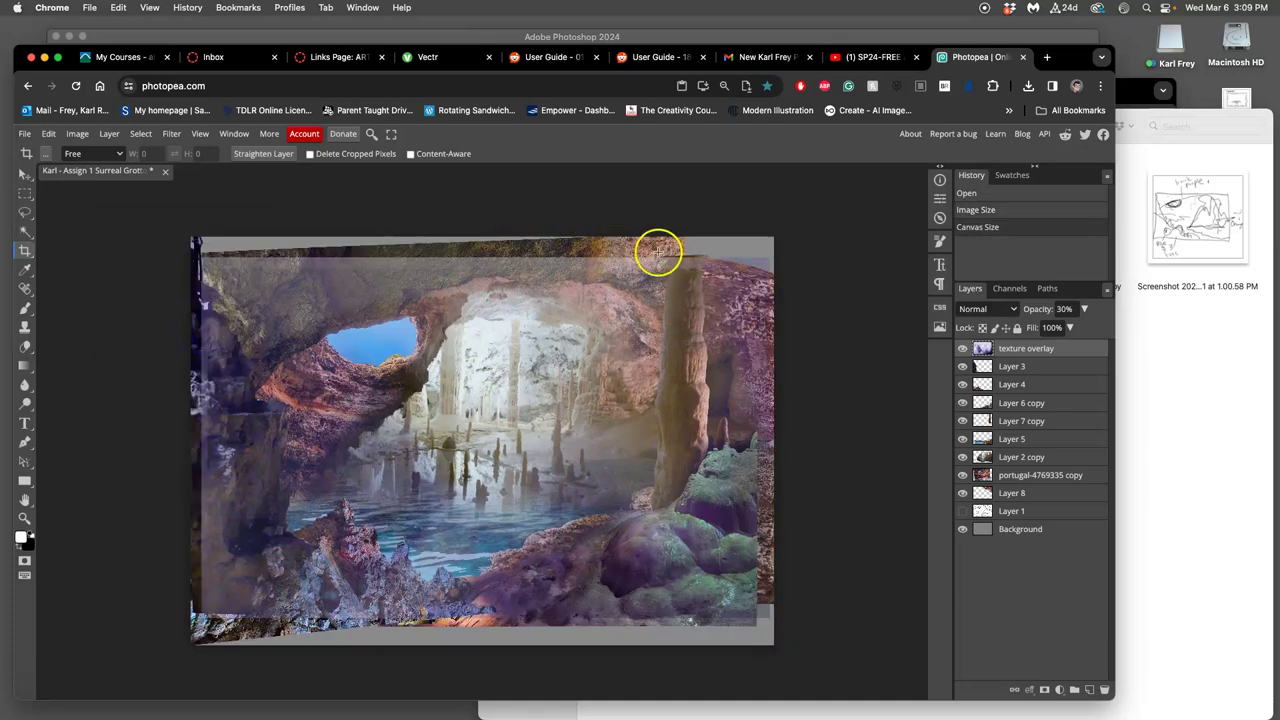
pyautogui.press('super+z')
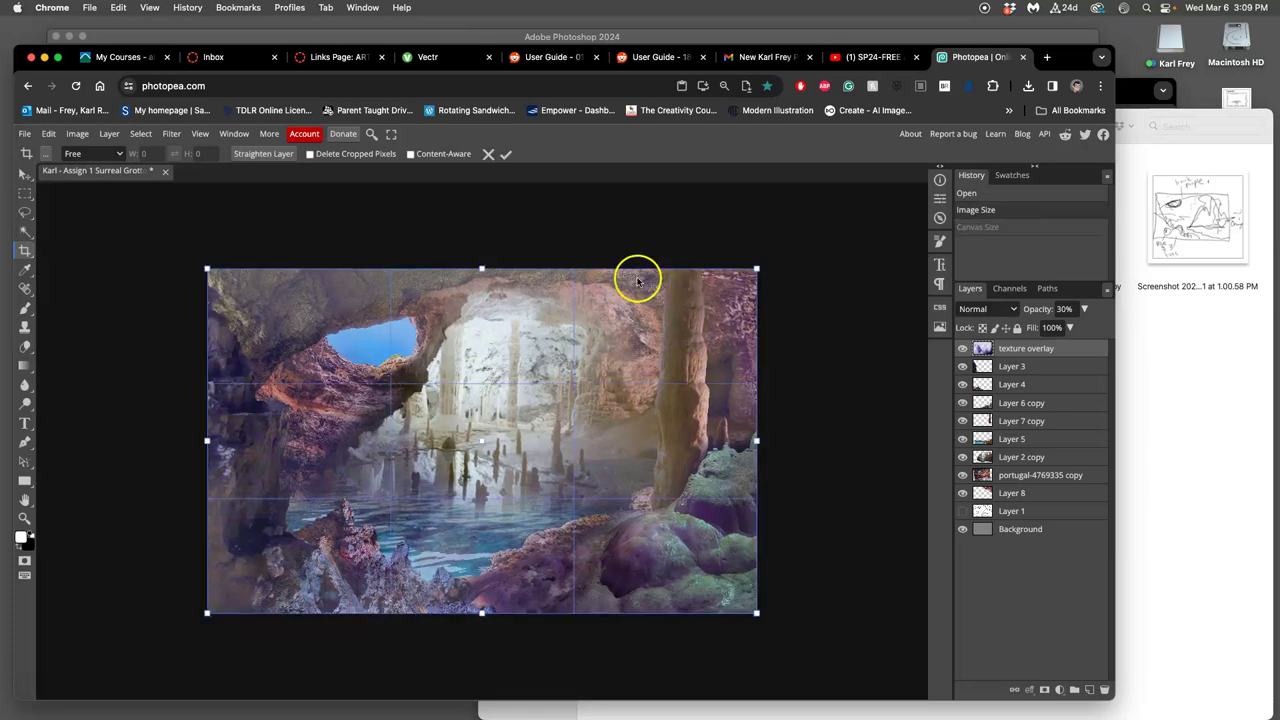
pyautogui.moveTo(428, 242); pyautogui.dragTo(462, 266)
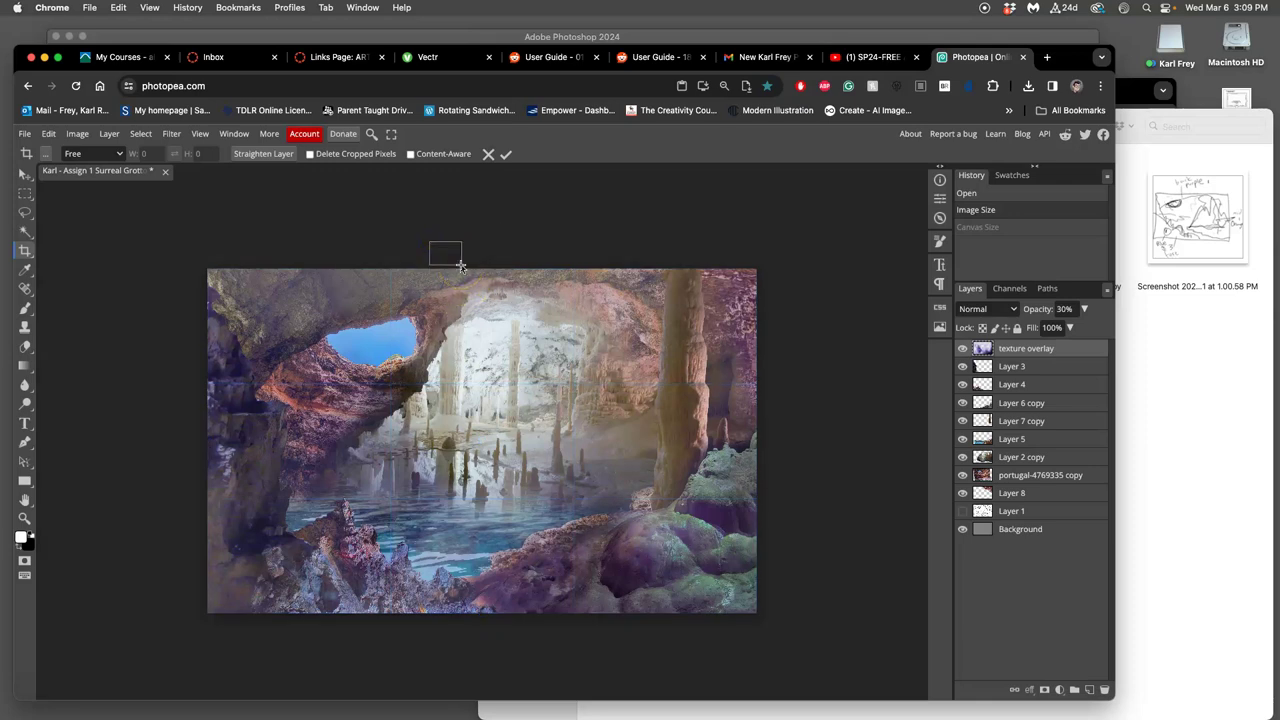
# - Cancel the crop, clear the selection, and flatten the cave scene into one Background layer
pyautogui.click(26, 211)
pyautogui.click(118, 226)
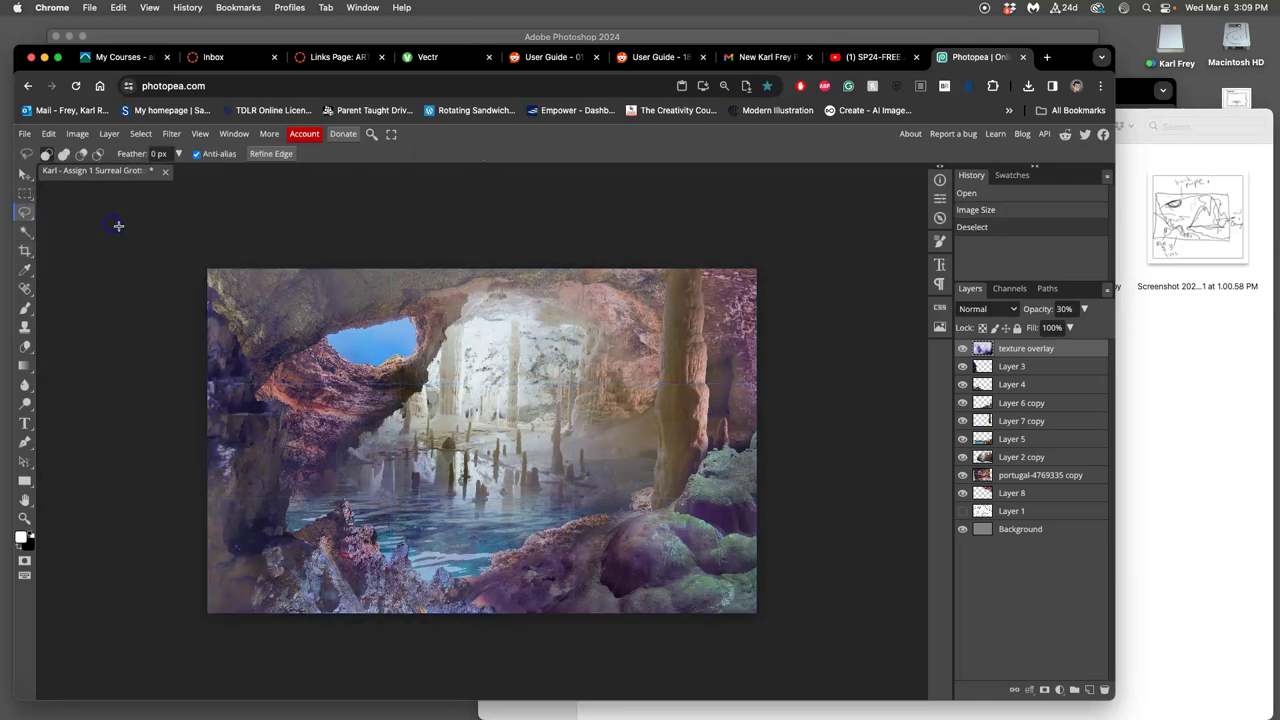
pyautogui.click(111, 137)
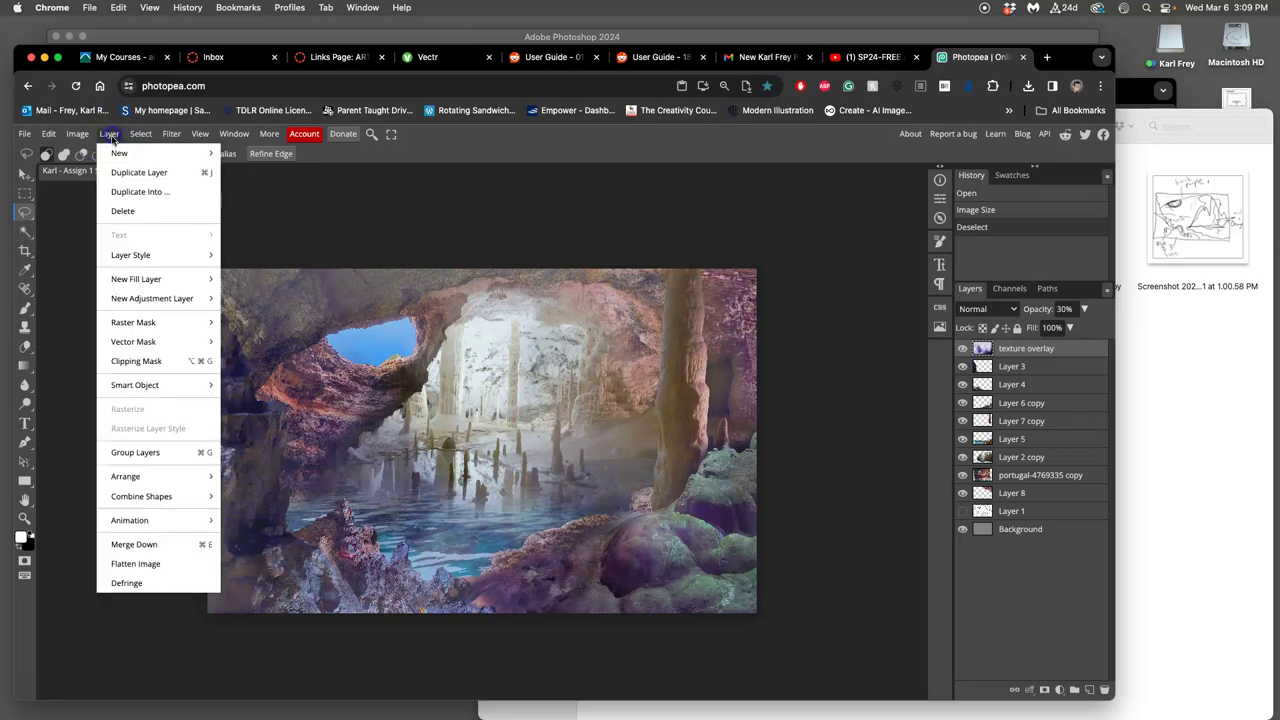
pyautogui.click(165, 564)
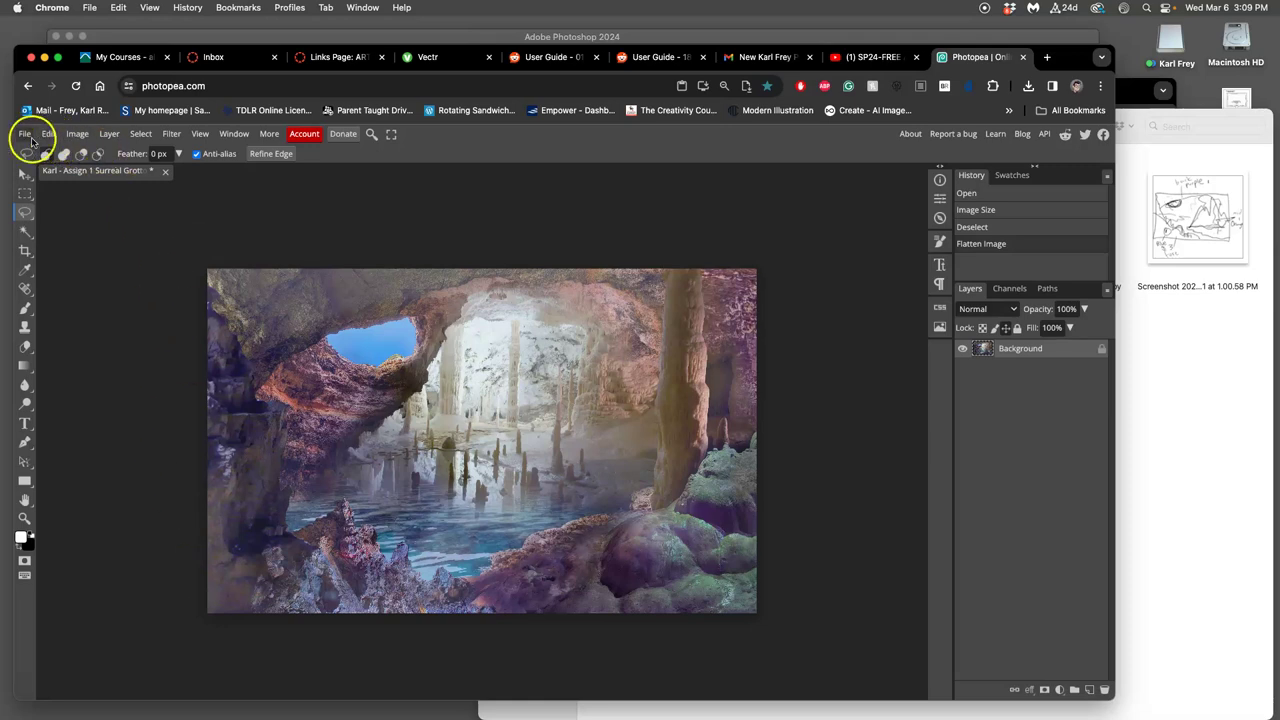
# - Export the flattened cave scene as a TIFF and dismiss the download notices
pyautogui.click(26, 136)
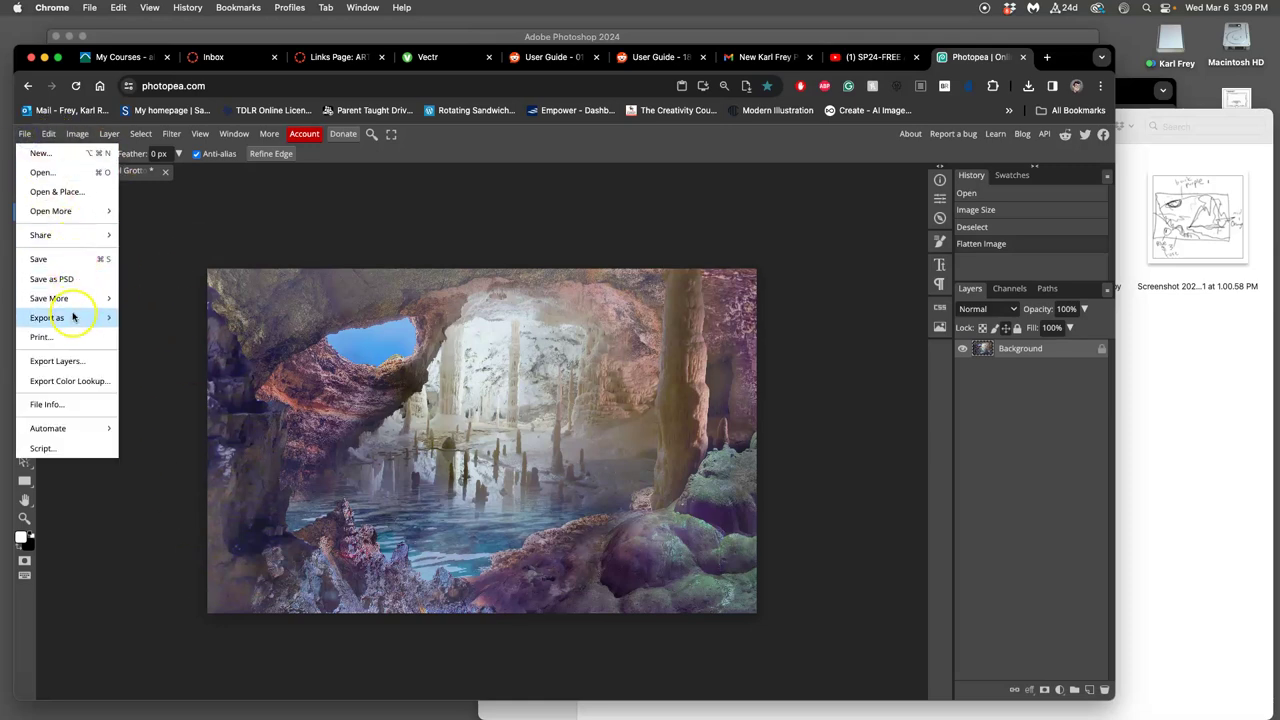
pyautogui.moveTo(72, 318)
pyautogui.moveTo(160, 458)
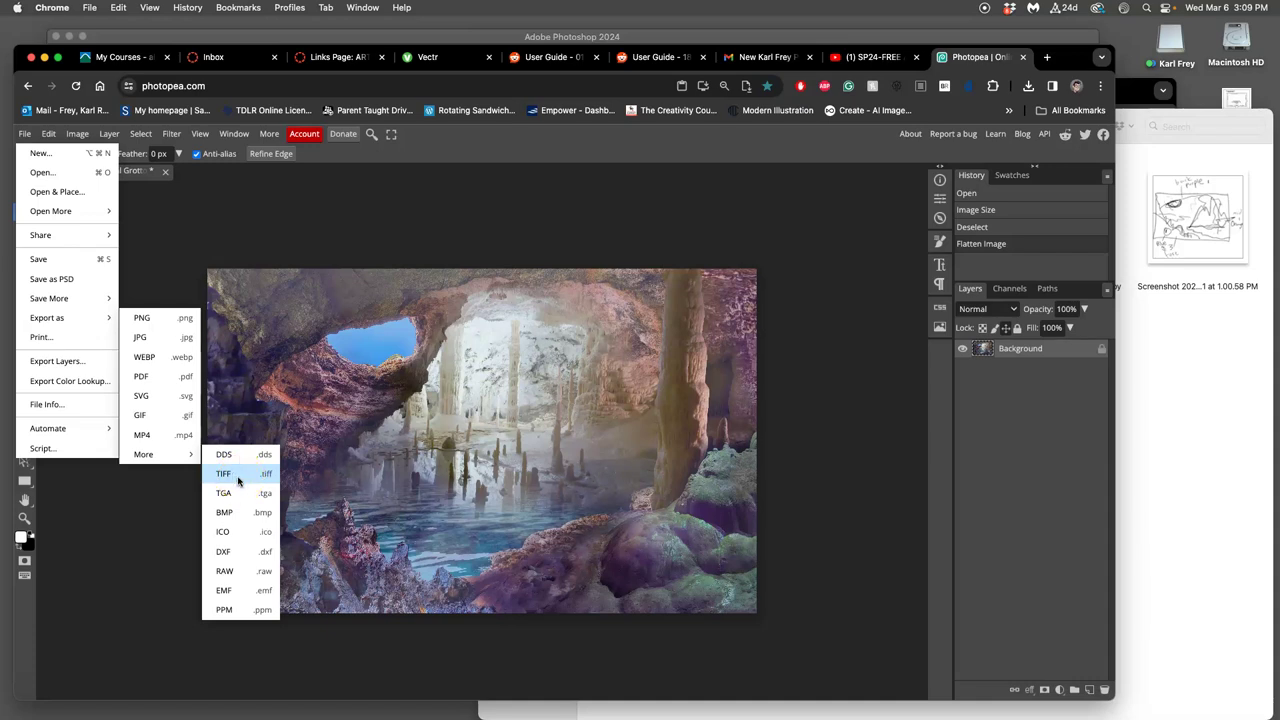
pyautogui.click(237, 477)
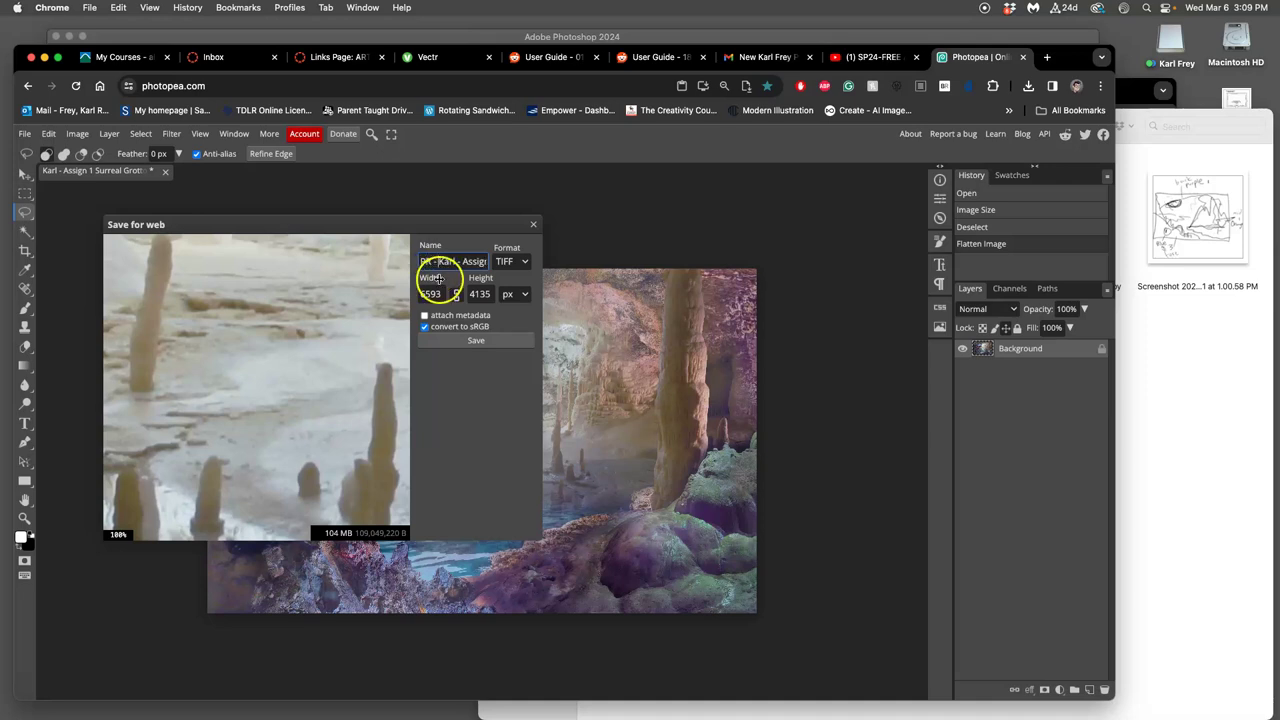
pyautogui.click(474, 341)
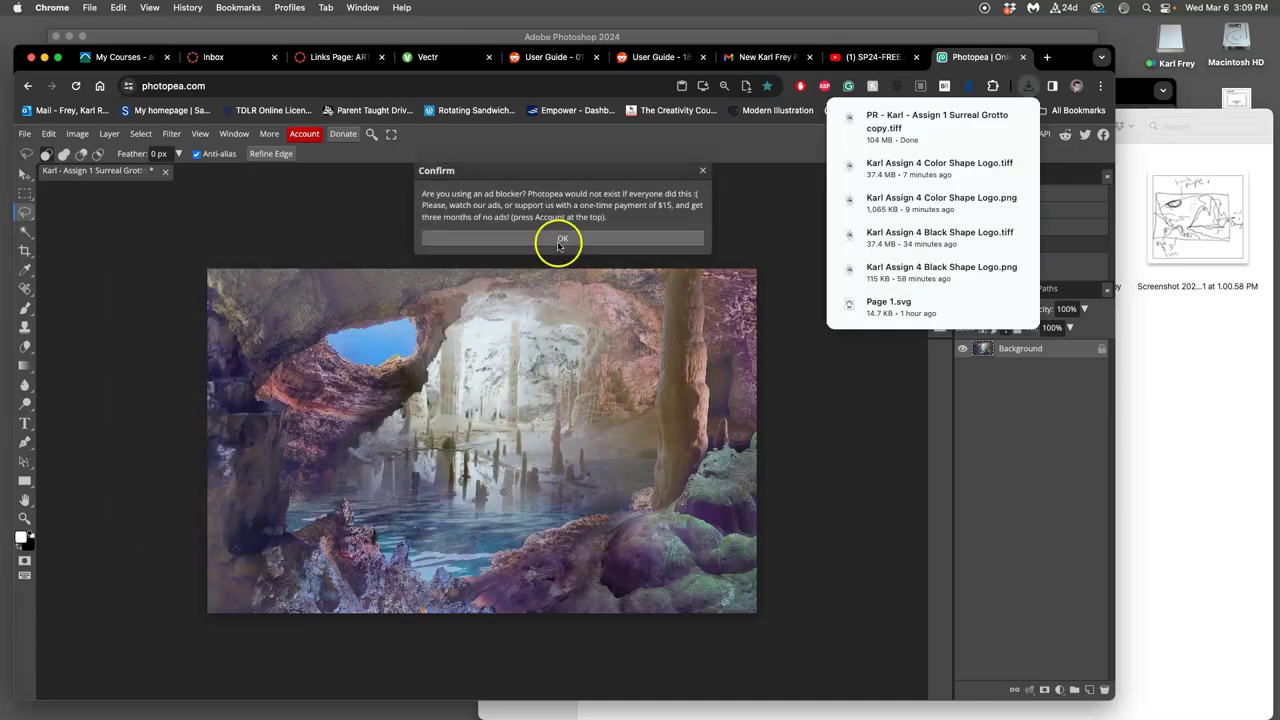
pyautogui.click(561, 241)
pyautogui.click(561, 241)
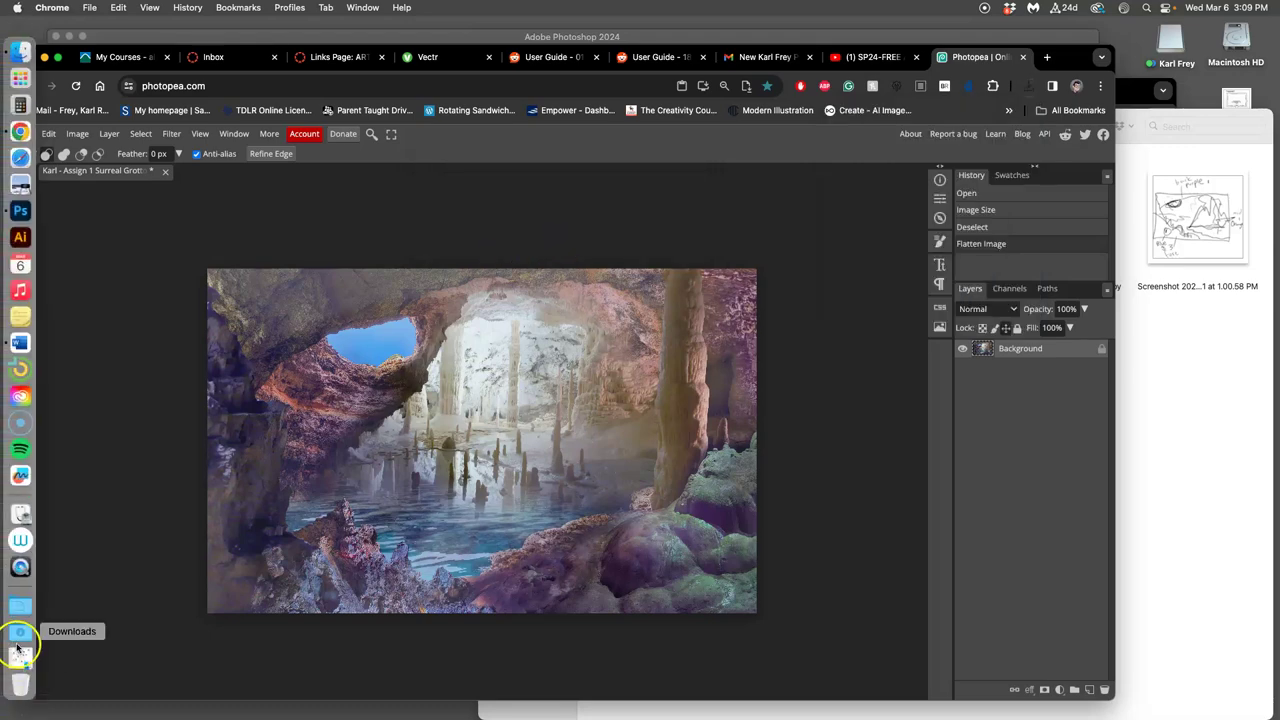
# - Move the exported cave TIFF from Downloads onto the desktop, keeping the current document open
pyautogui.click(18, 645)
pyautogui.moveTo(94, 206); pyautogui.dragTo(624, 218)
pyautogui.press('F11')
pyautogui.press('F11')
pyautogui.click(624, 218)
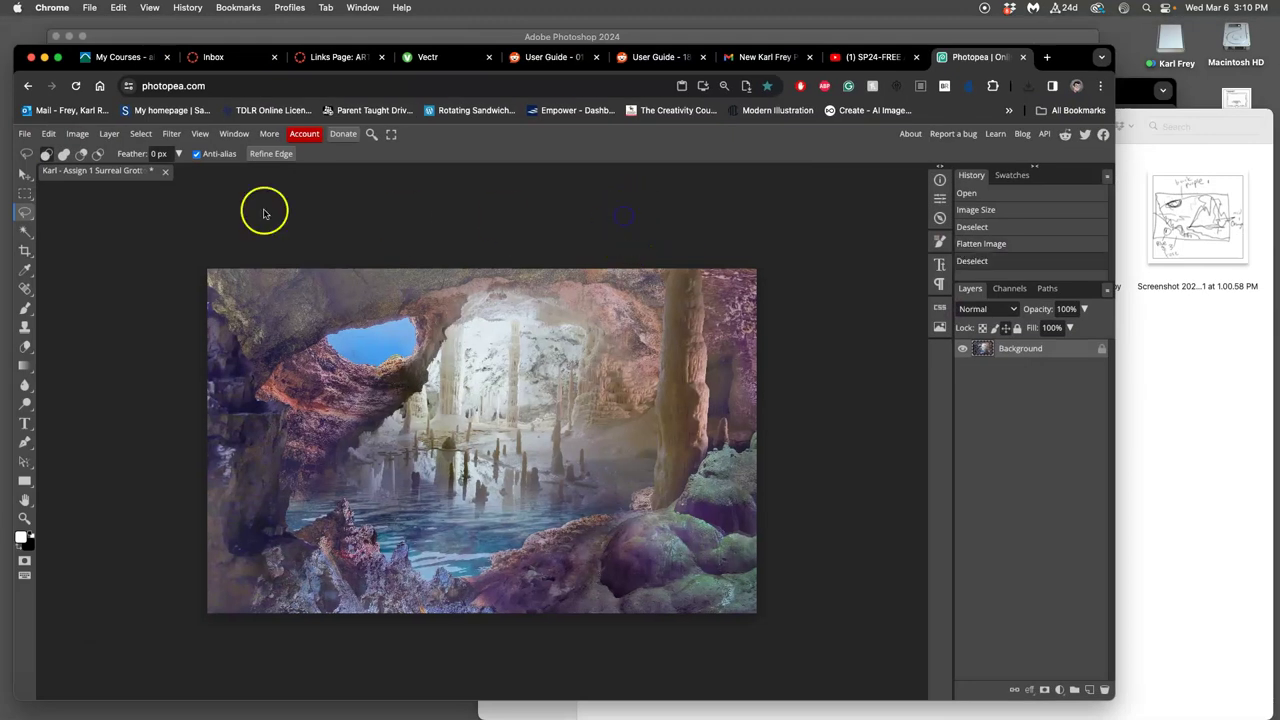
pyautogui.click(166, 173)
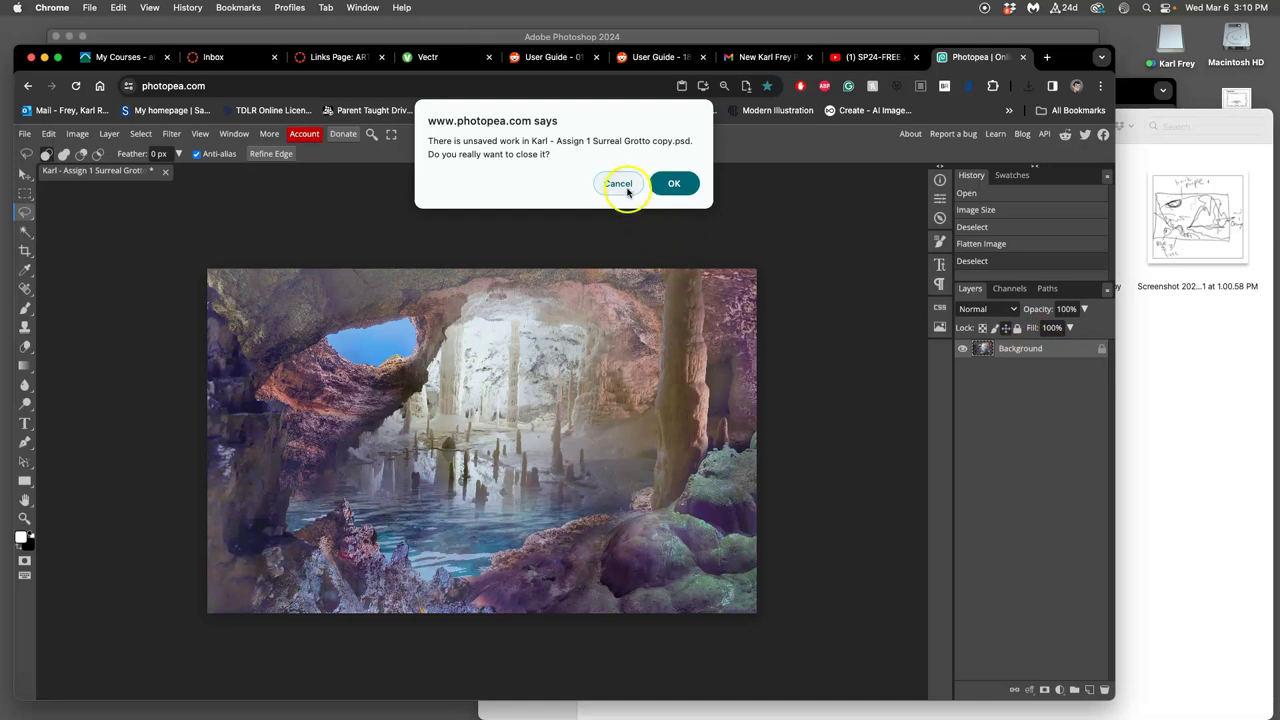
pyautogui.click(618, 184)
# - Open Surreal Grotto copy.tiff from the desktop as a new document
pyautogui.click(24, 133)
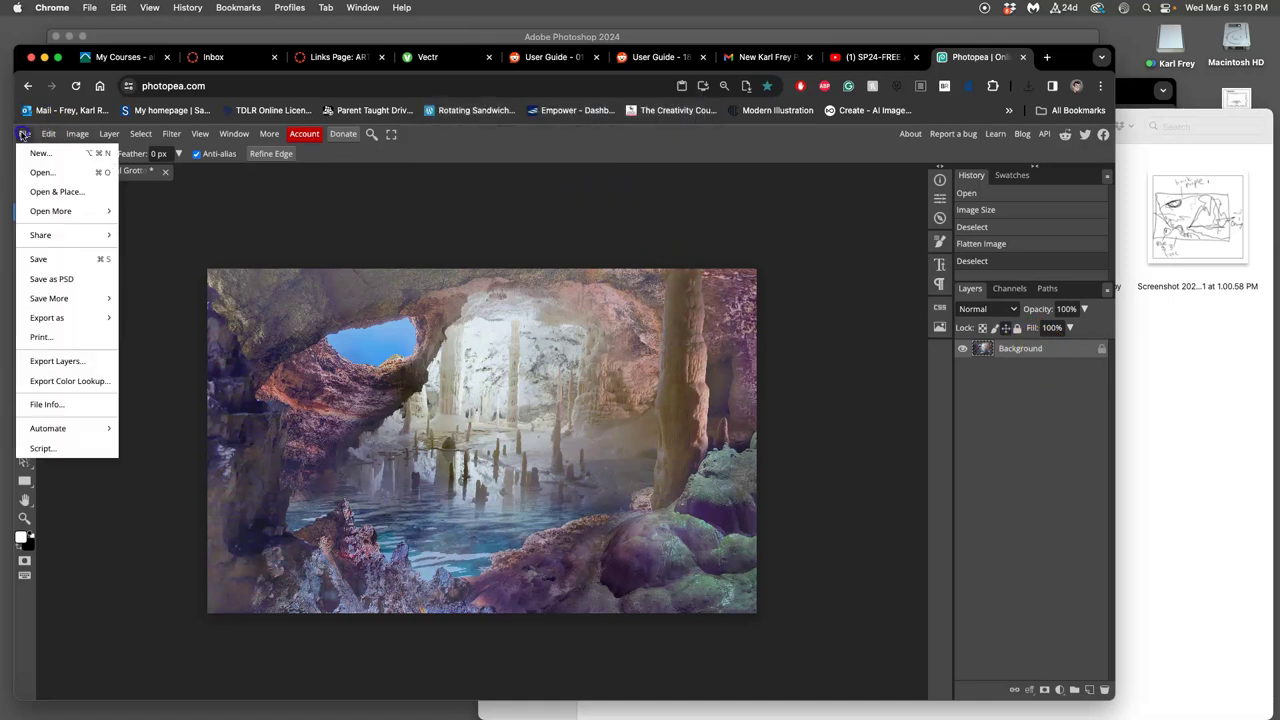
pyautogui.click(40, 172)
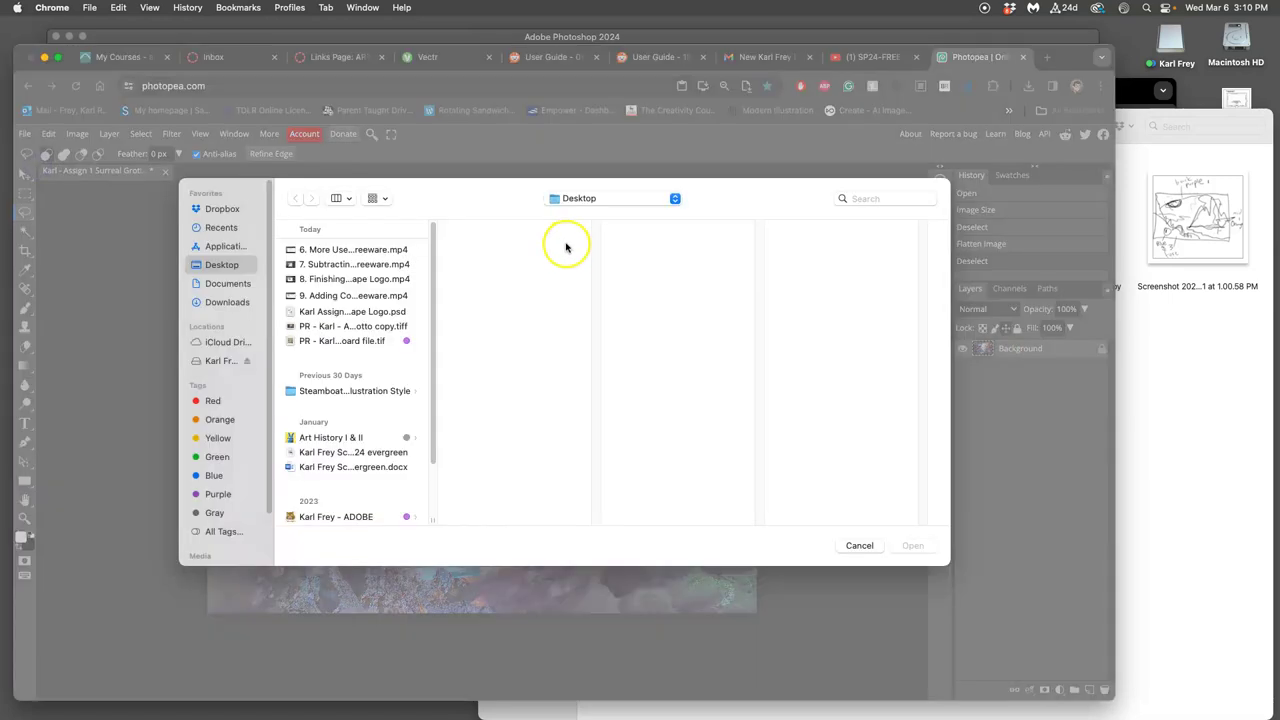
pyautogui.click(355, 330)
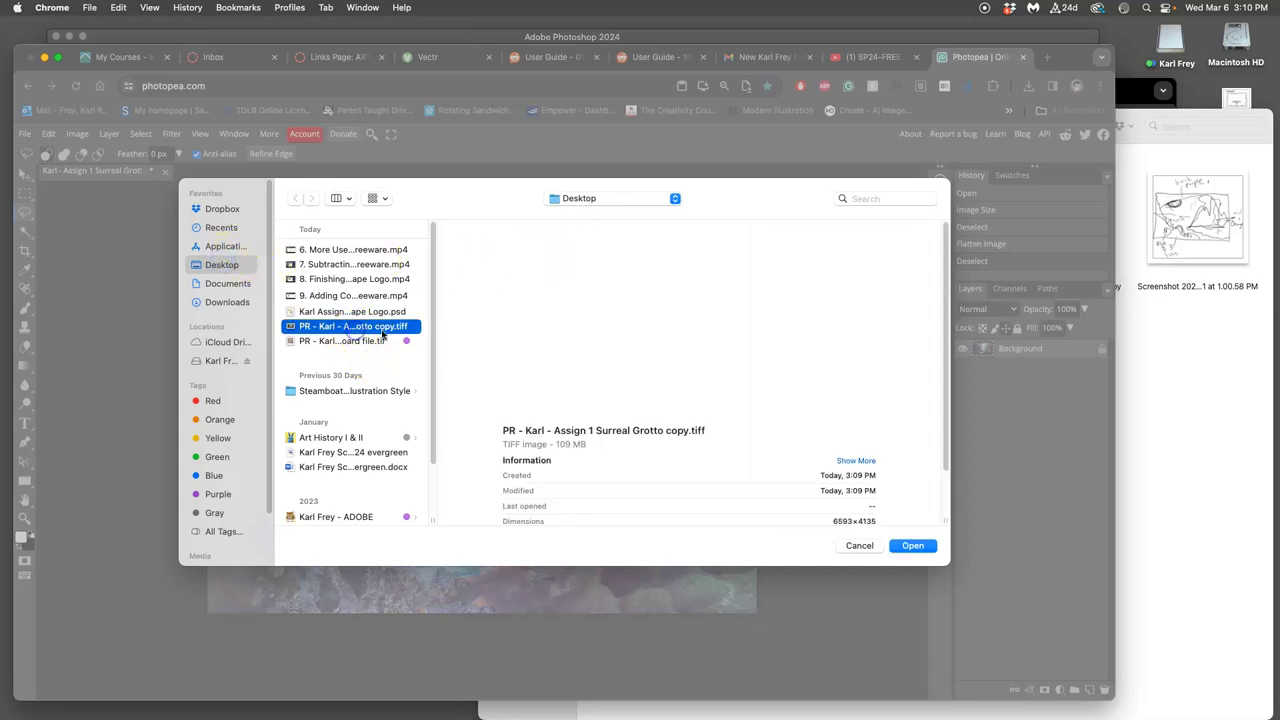
pyautogui.click(913, 545)
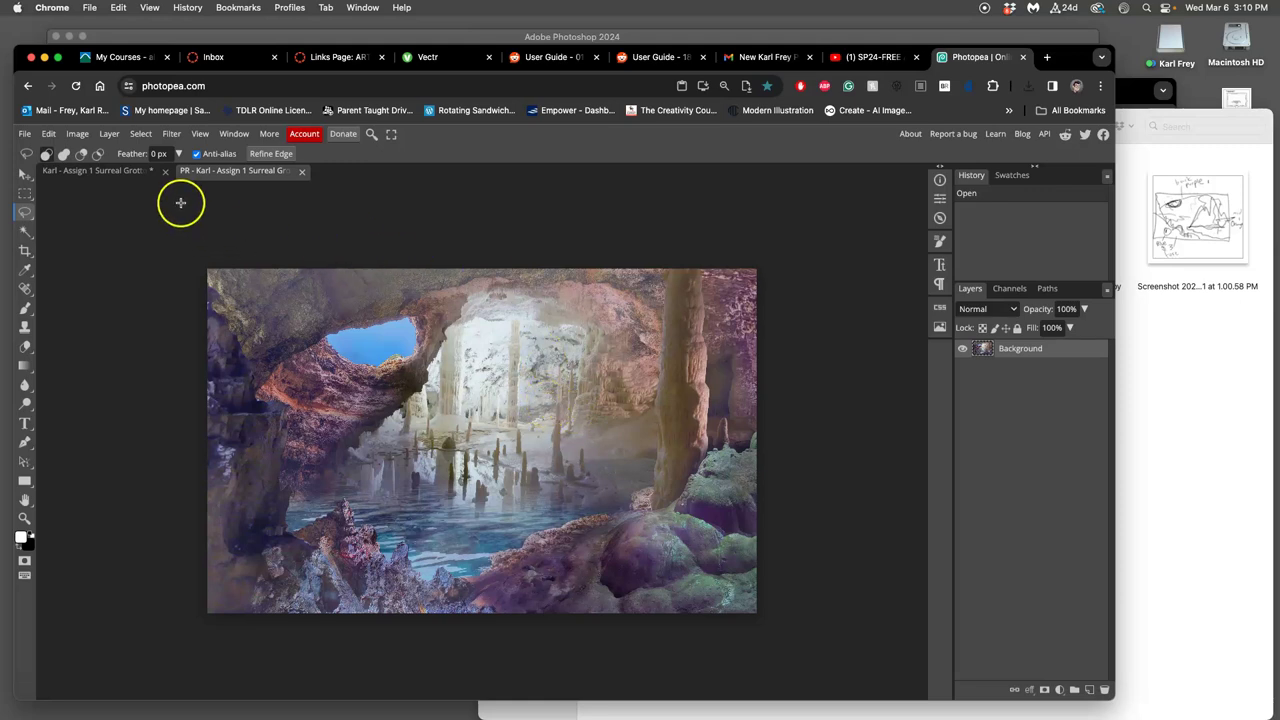
# - Close the older document without saving and enlarge the cave canvas to 20×14 inches
pyautogui.click(167, 173)
pyautogui.click(673, 183)
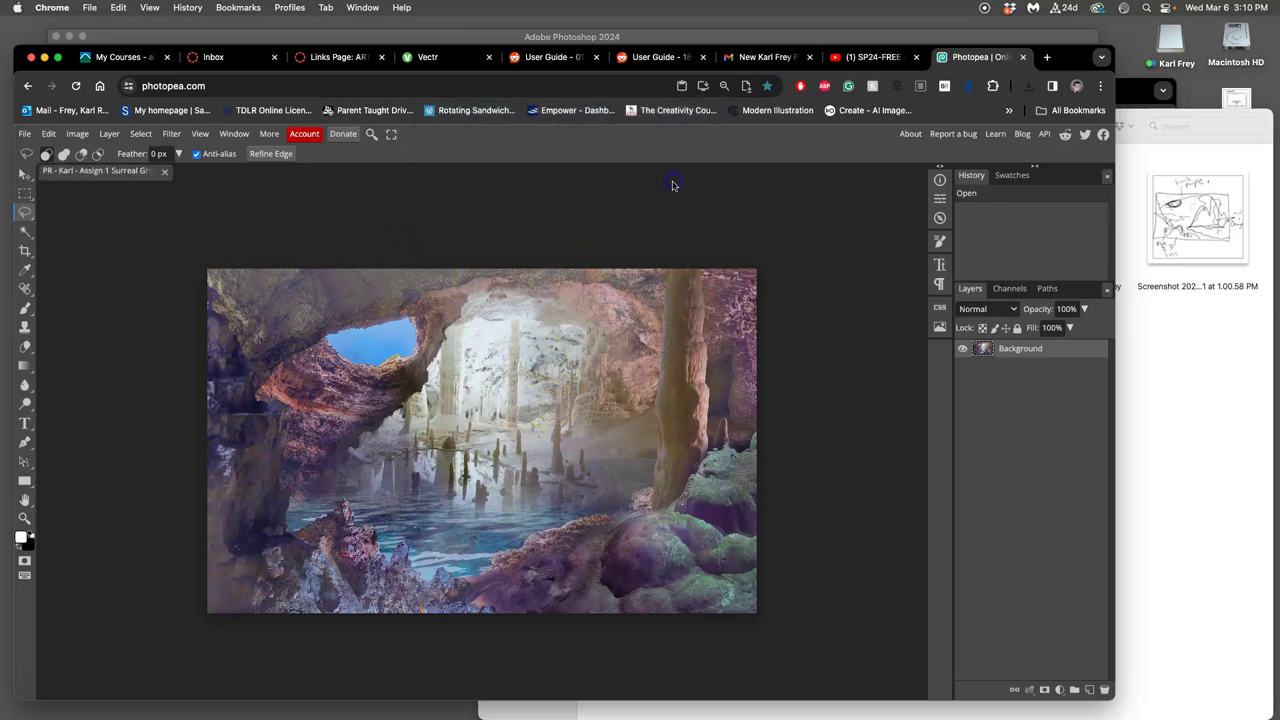
pyautogui.click(79, 134)
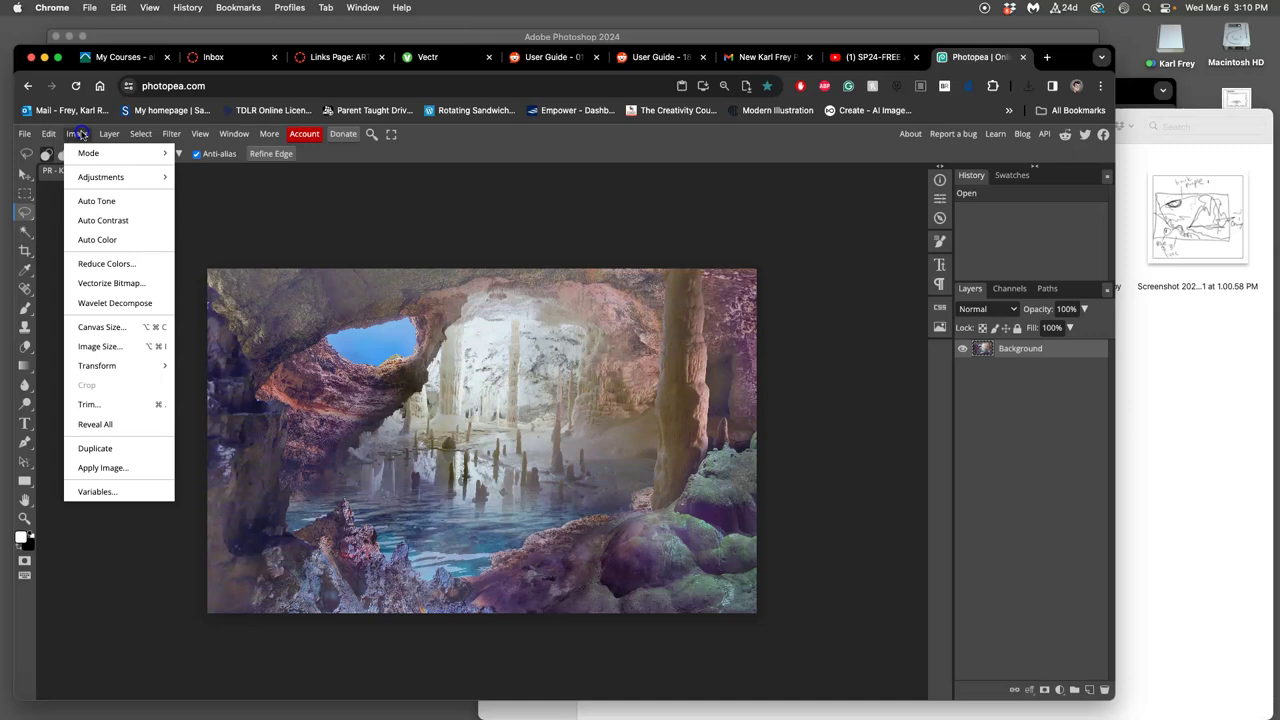
pyautogui.click(127, 325)
pyautogui.moveTo(160, 270)
pyautogui.mouseDown()
pyautogui.moveTo(170, 261)
pyautogui.moveTo(168, 280)
pyautogui.mouseUp()
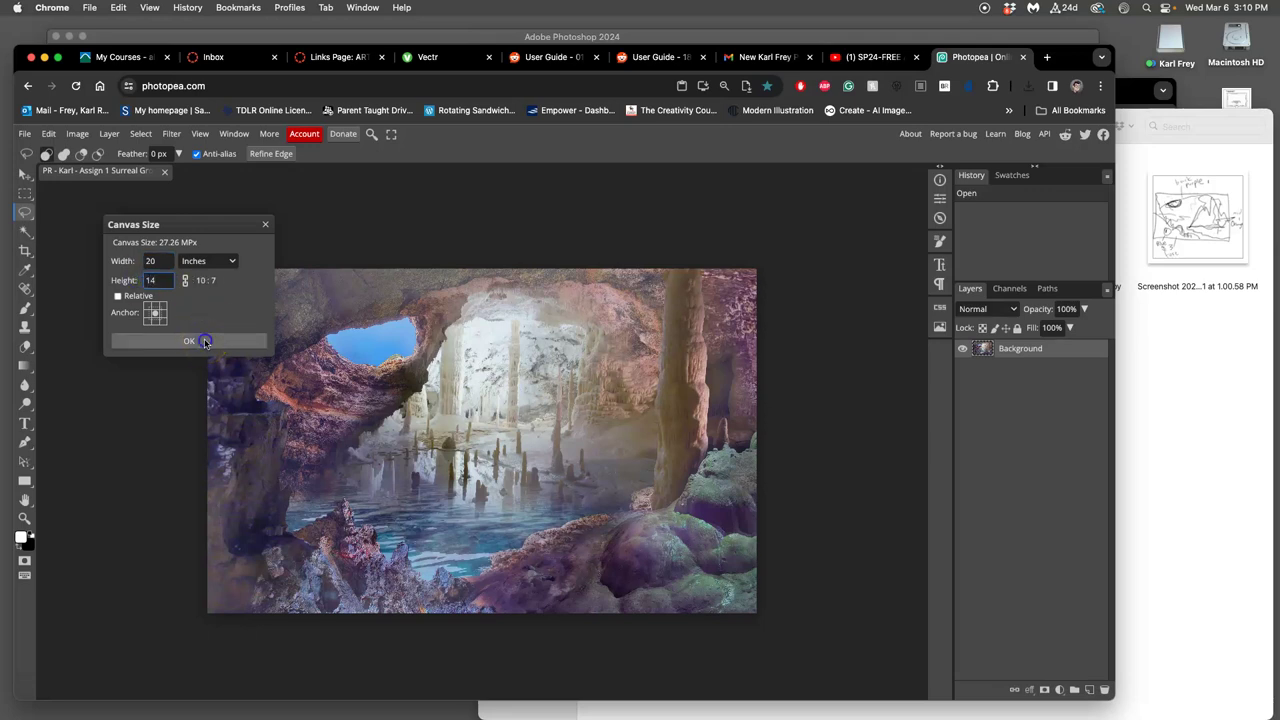
pyautogui.click(204, 342)
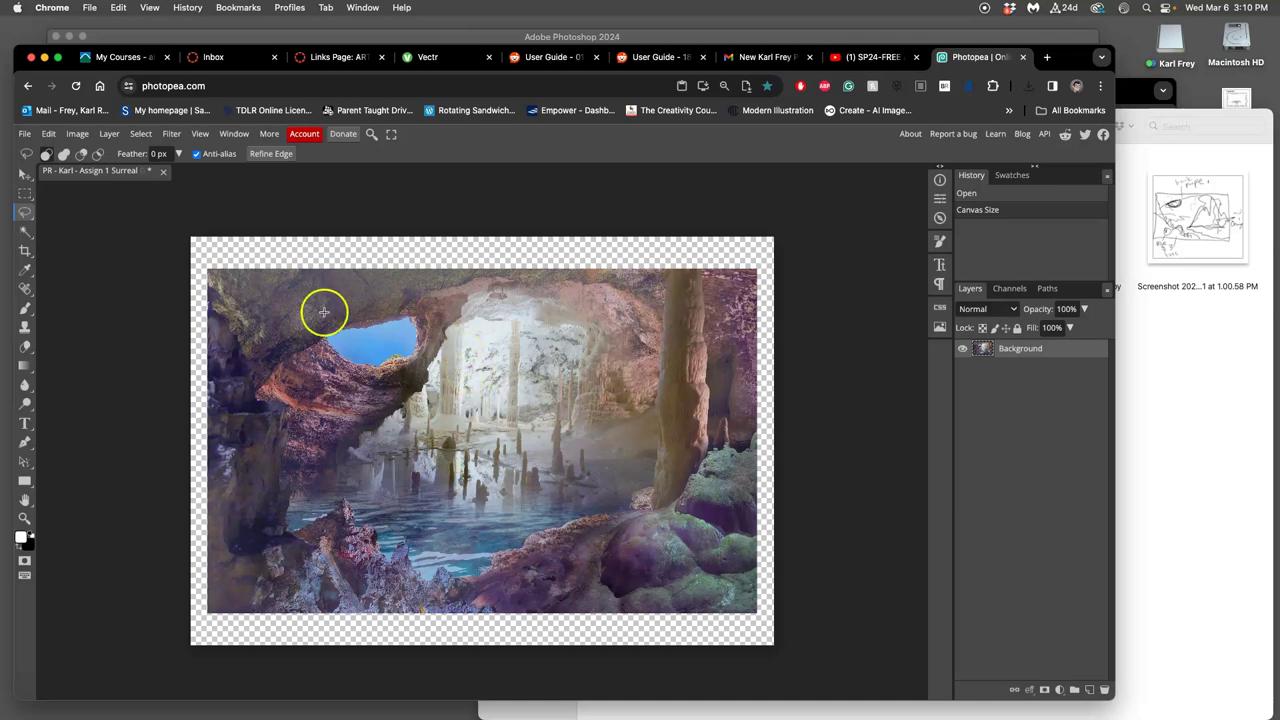
# - Resize the image to 10 inches wide without resampling, giving 10×7 inches at 700 DPI
pyautogui.click(78, 133)
pyautogui.click(120, 346)
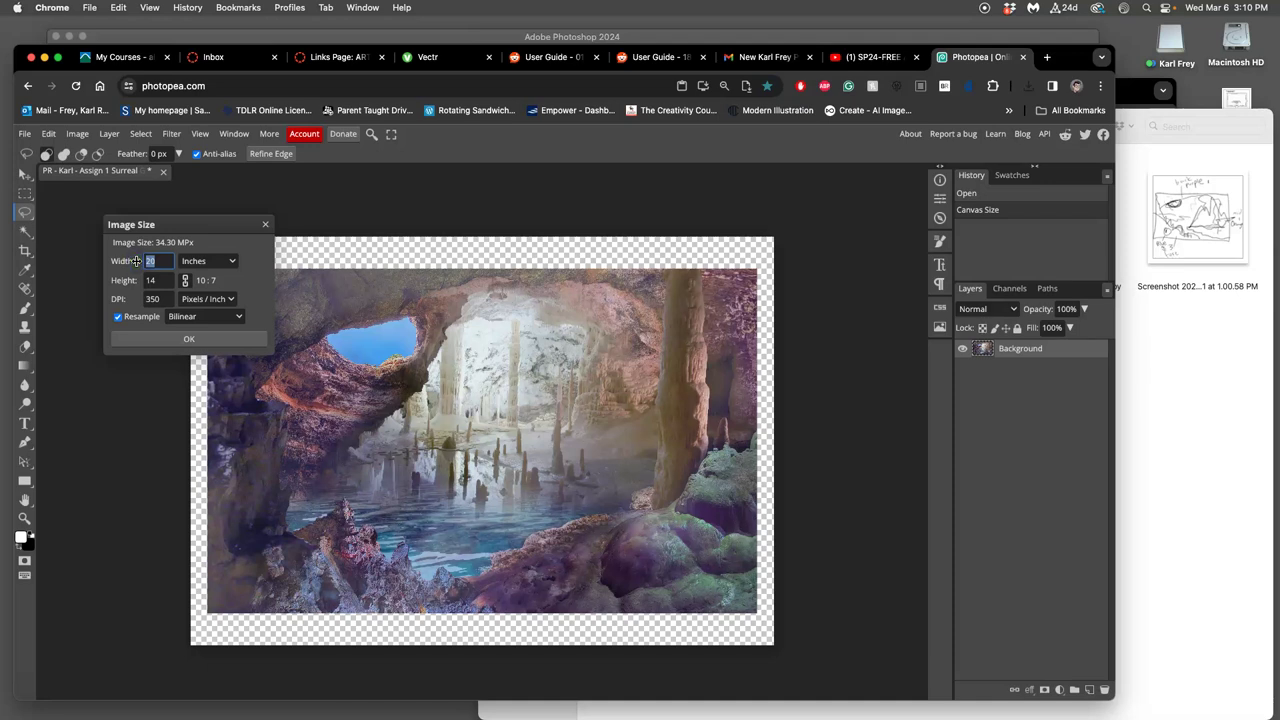
pyautogui.click(118, 316)
pyautogui.click(156, 265)
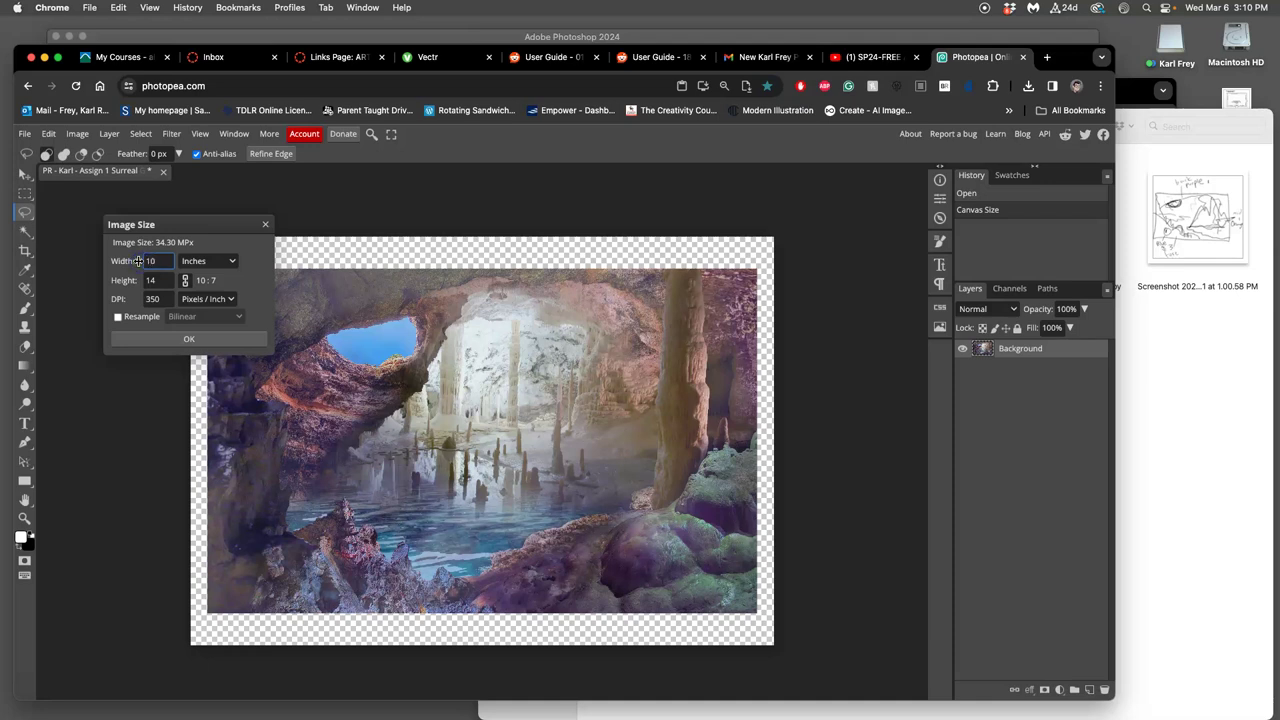
pyautogui.write('10')
pyautogui.click(257, 260)
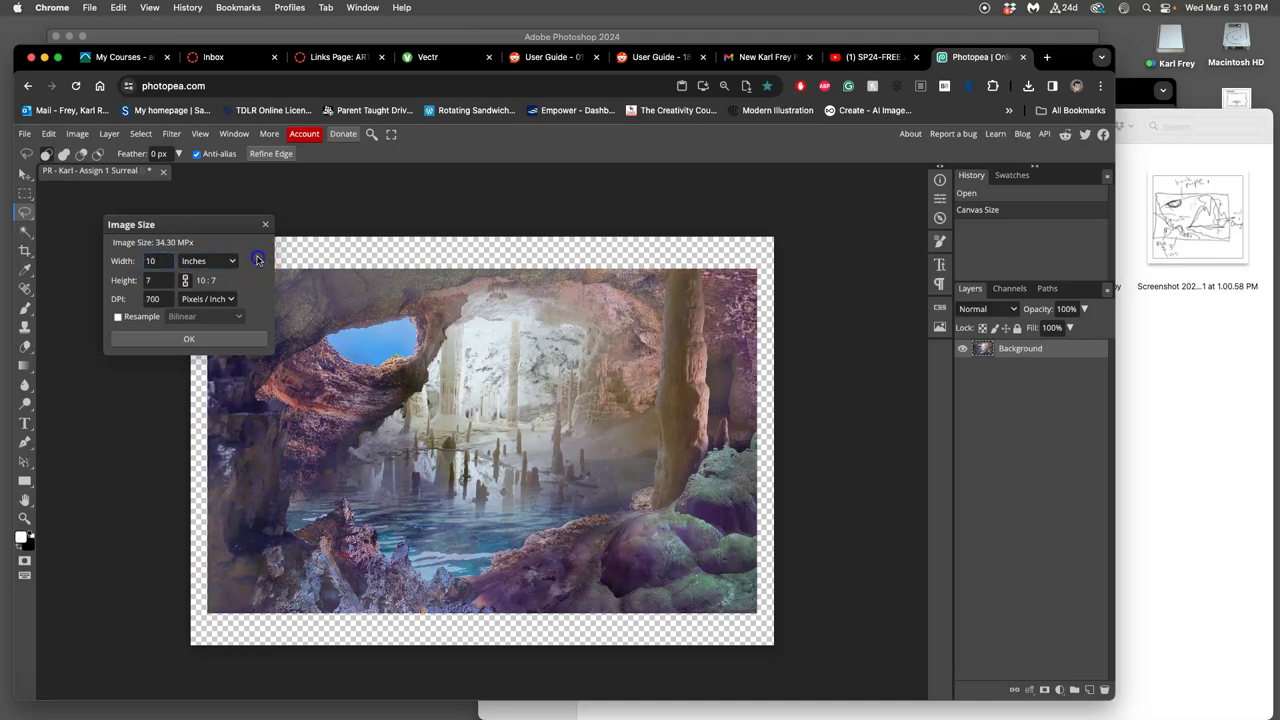
pyautogui.click(189, 340)
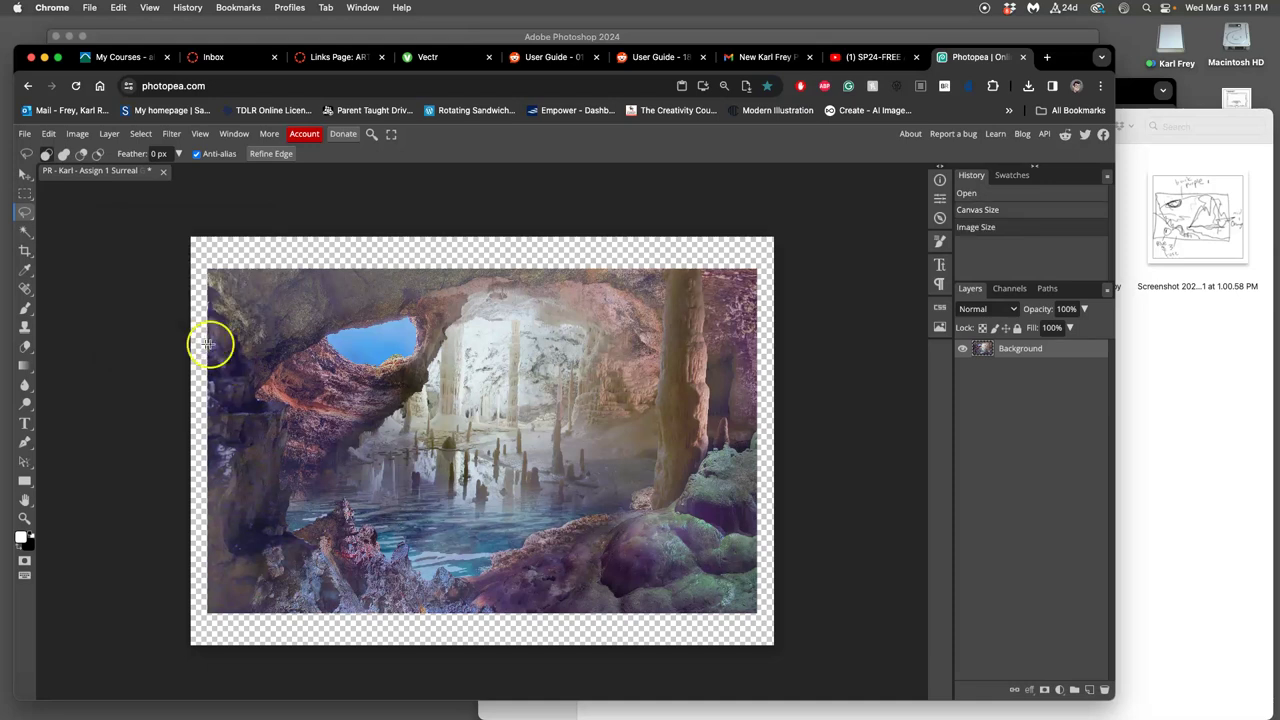
# - Change the canvas height to 8 inches (10×8 in) and flatten onto a white Background layer
pyautogui.click(79, 135)
pyautogui.click(104, 323)
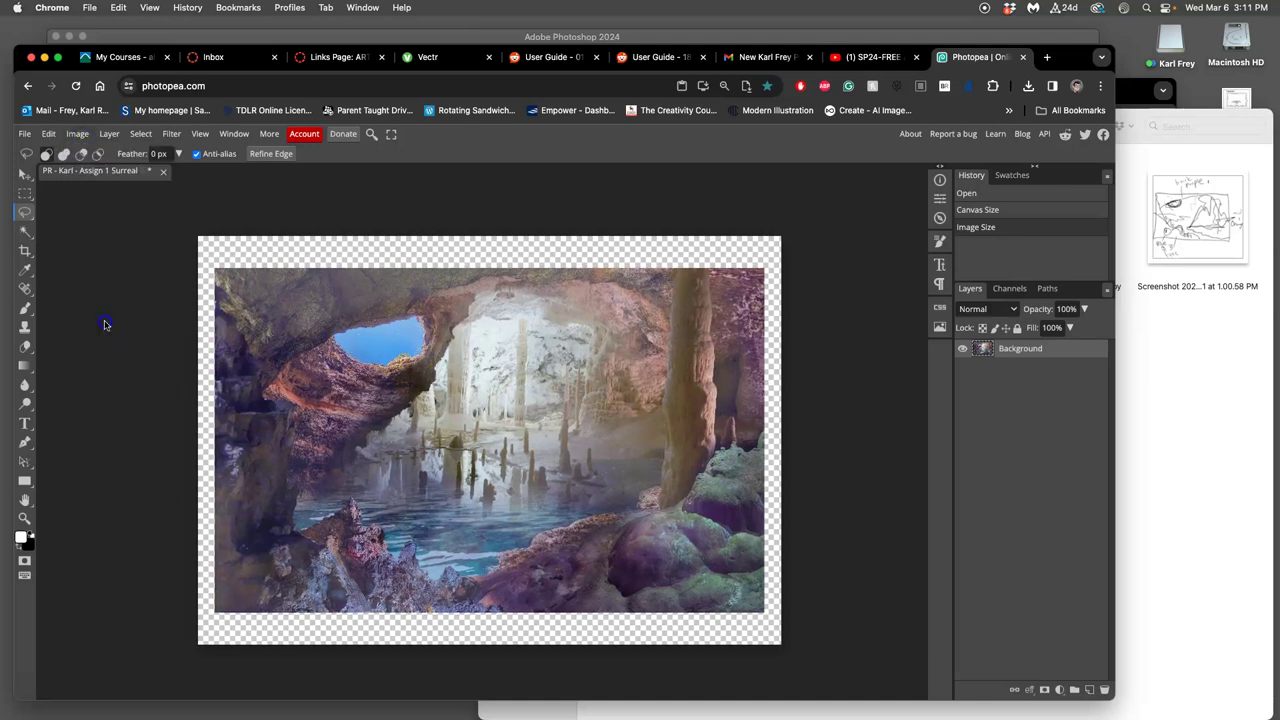
pyautogui.moveTo(157, 280); pyautogui.dragTo(139, 280)
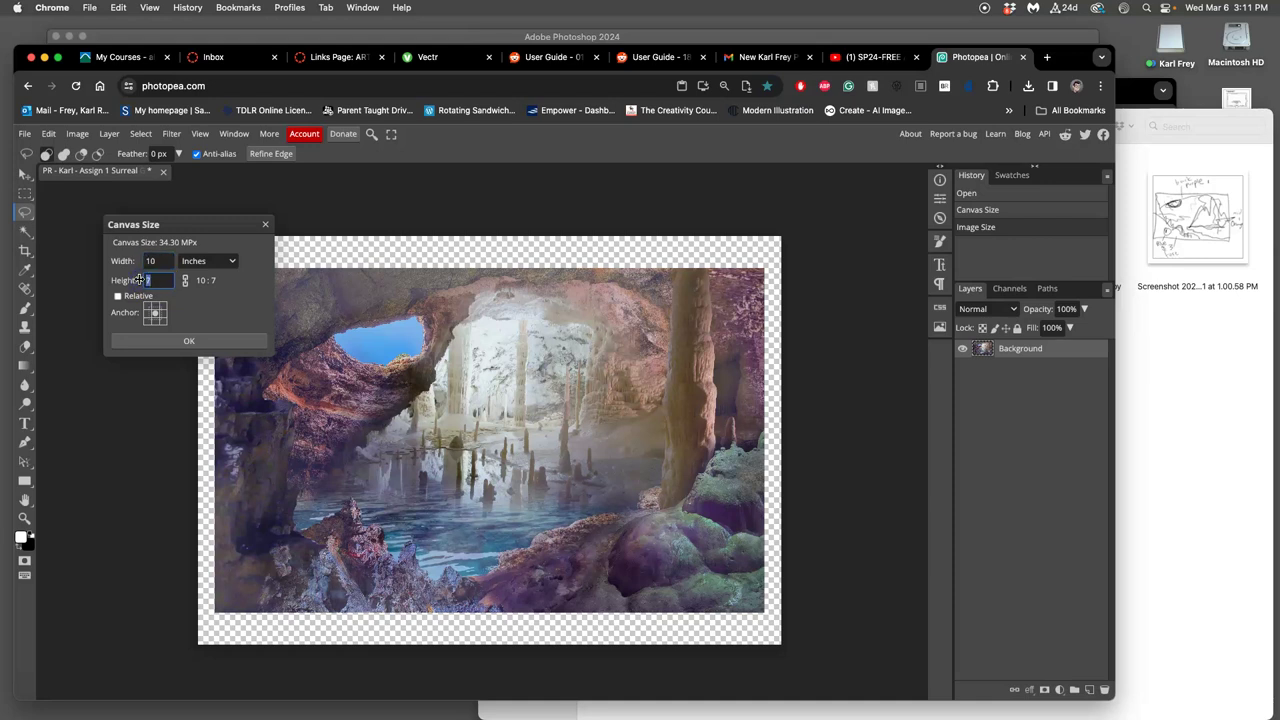
pyautogui.write('8')
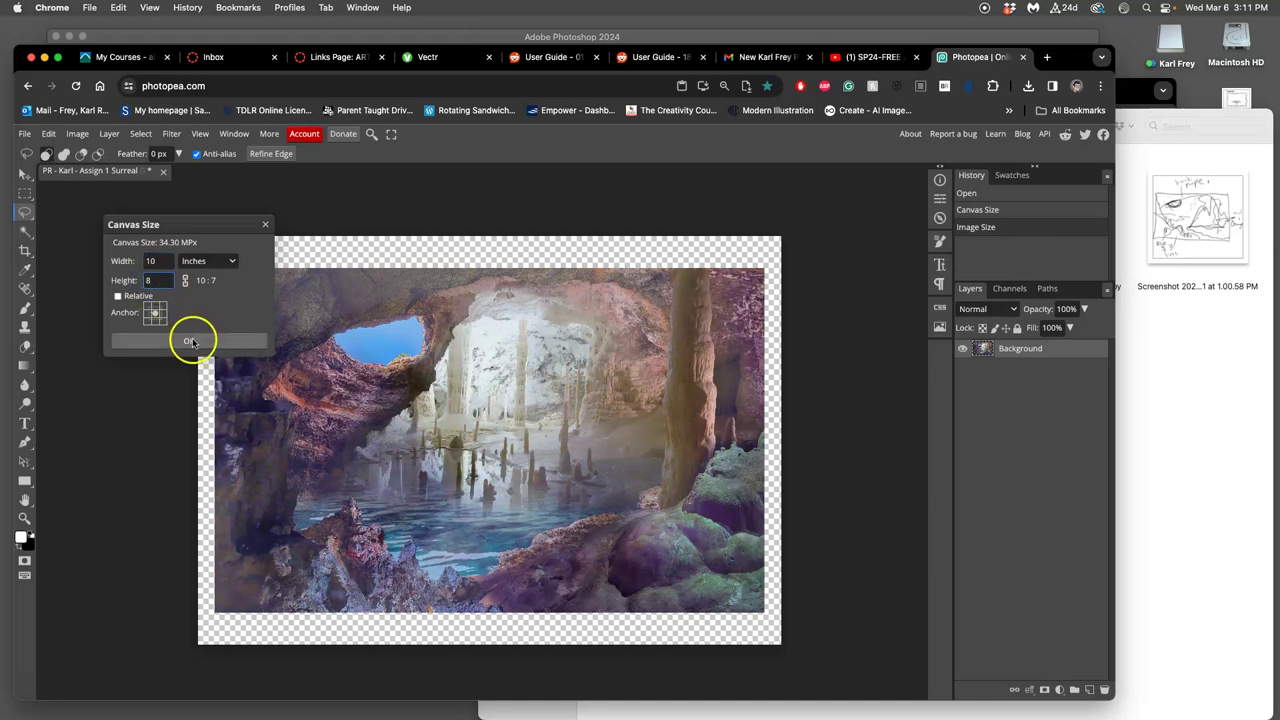
pyautogui.click(190, 341)
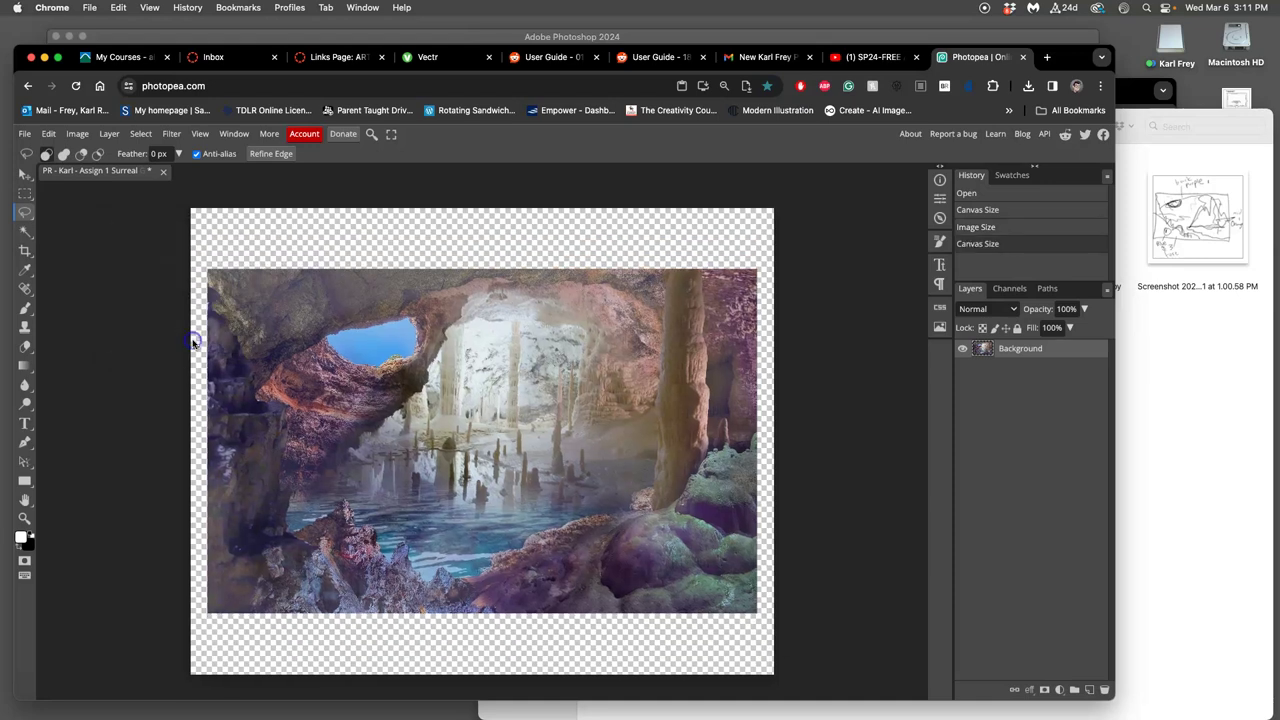
pyautogui.click(109, 133)
pyautogui.click(150, 563)
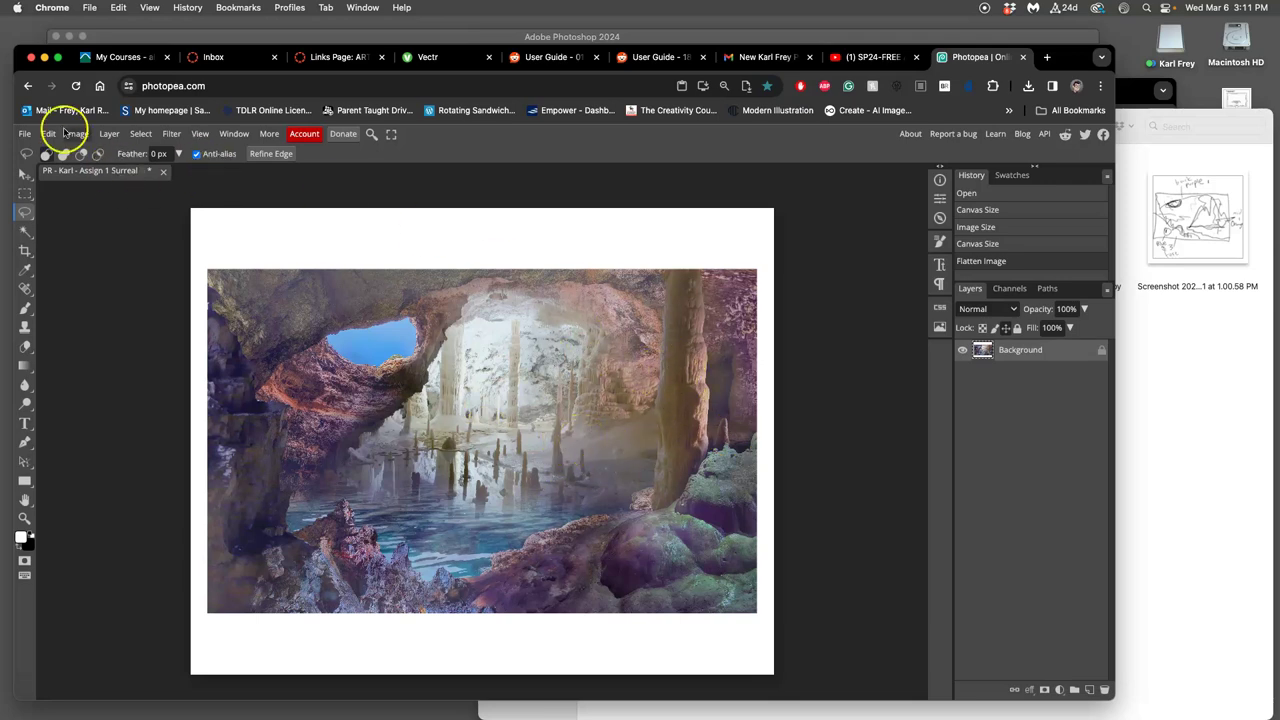
# - Export the white-bordered cave image as a TIFF to Downloads
pyautogui.click(25, 133)
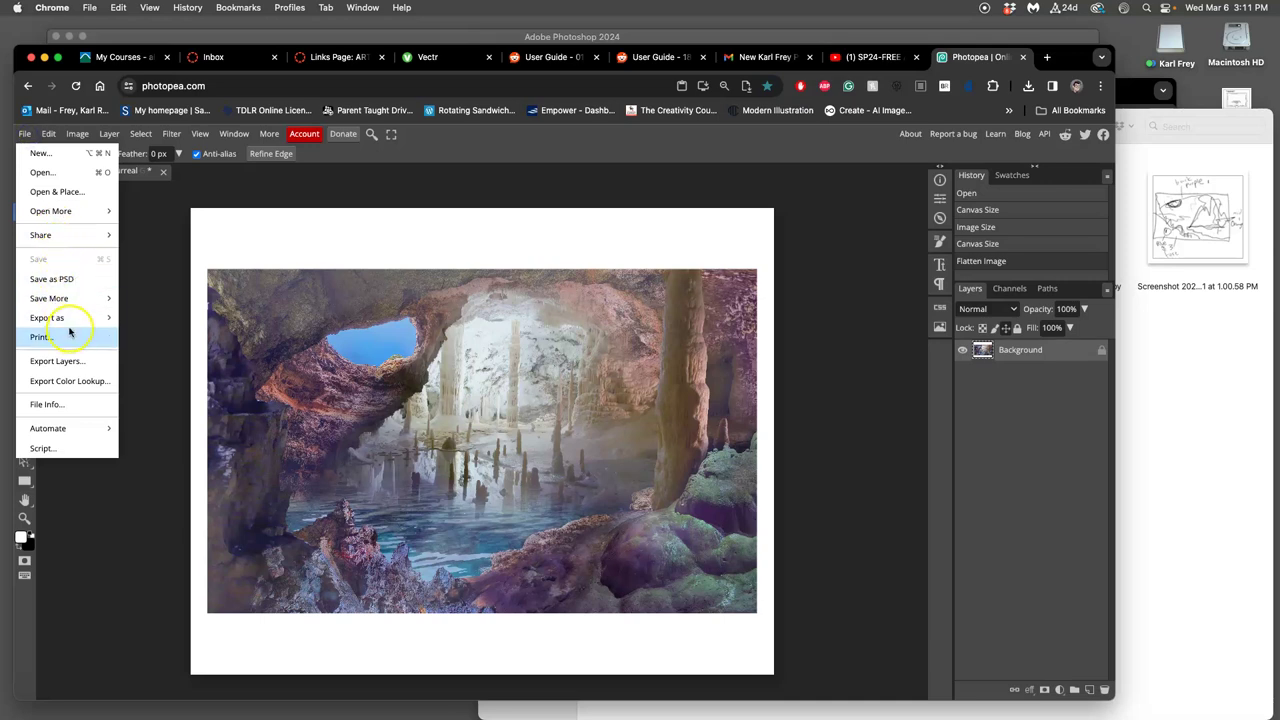
pyautogui.moveTo(70, 320)
pyautogui.moveTo(157, 453)
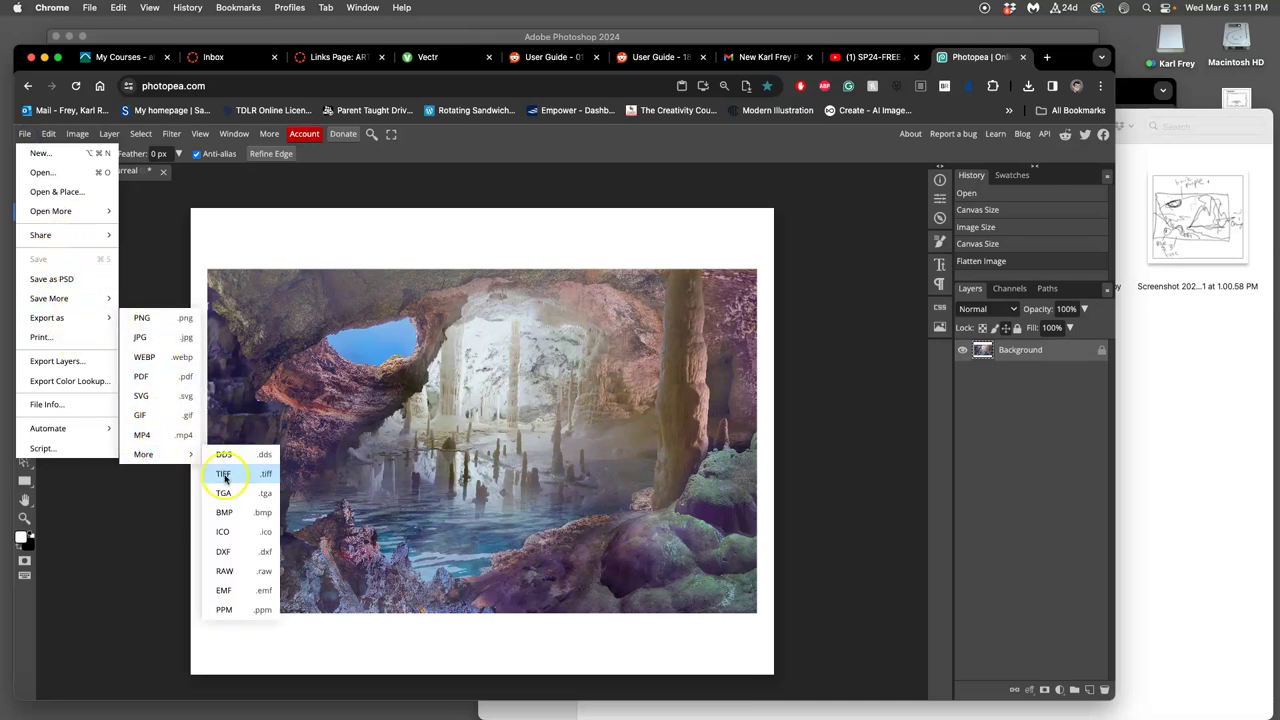
pyautogui.click(225, 475)
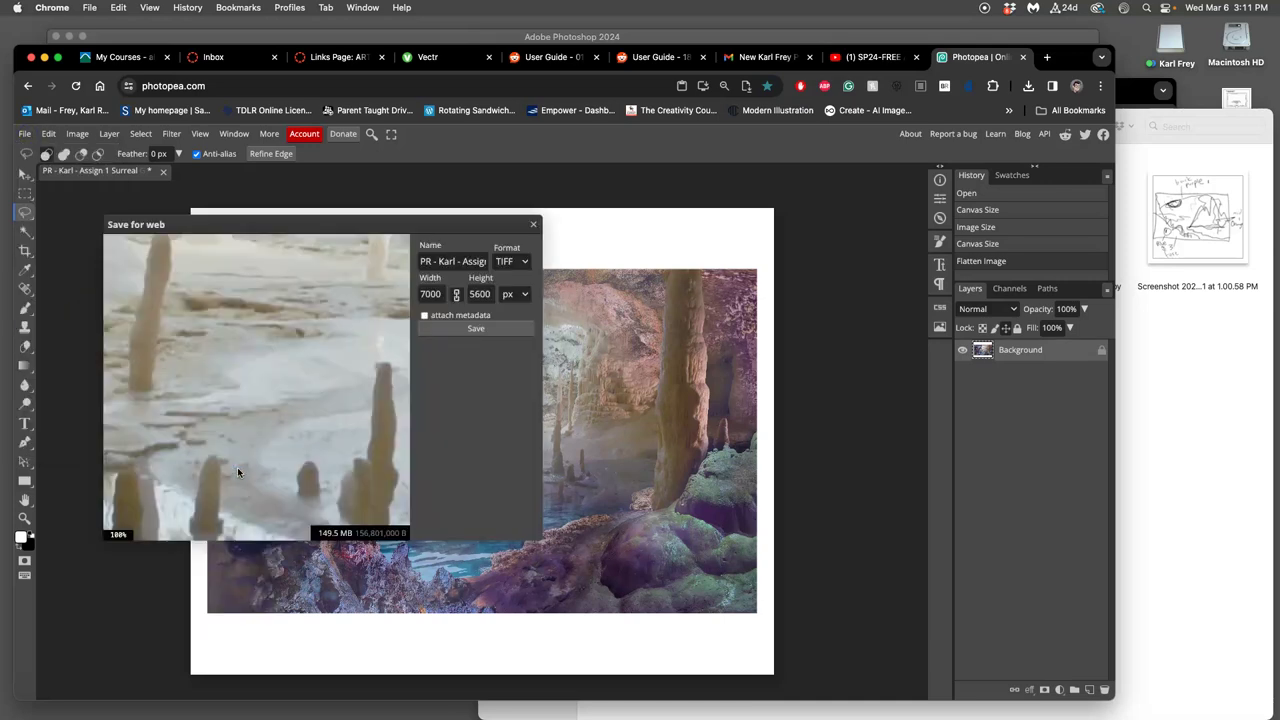
pyautogui.click(475, 328)
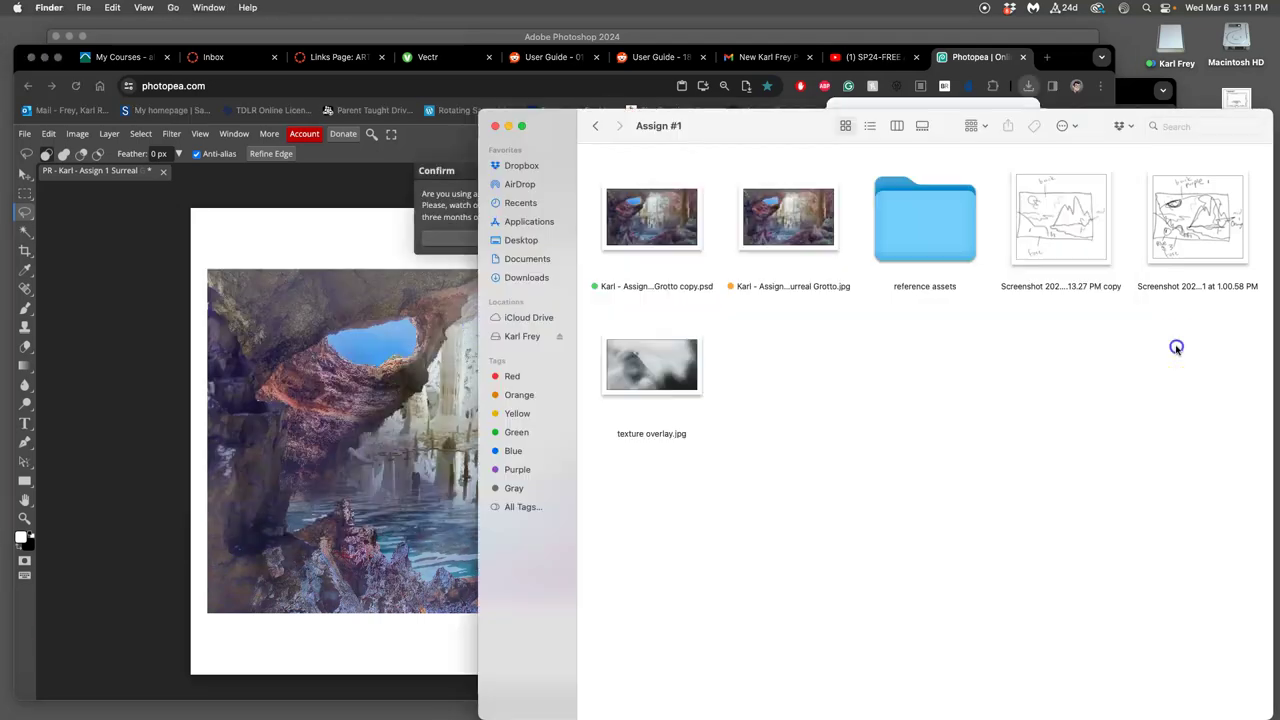
# - Drag the new TIFF from Downloads to the desktop, replacing the older copy
pyautogui.click(1172, 345)
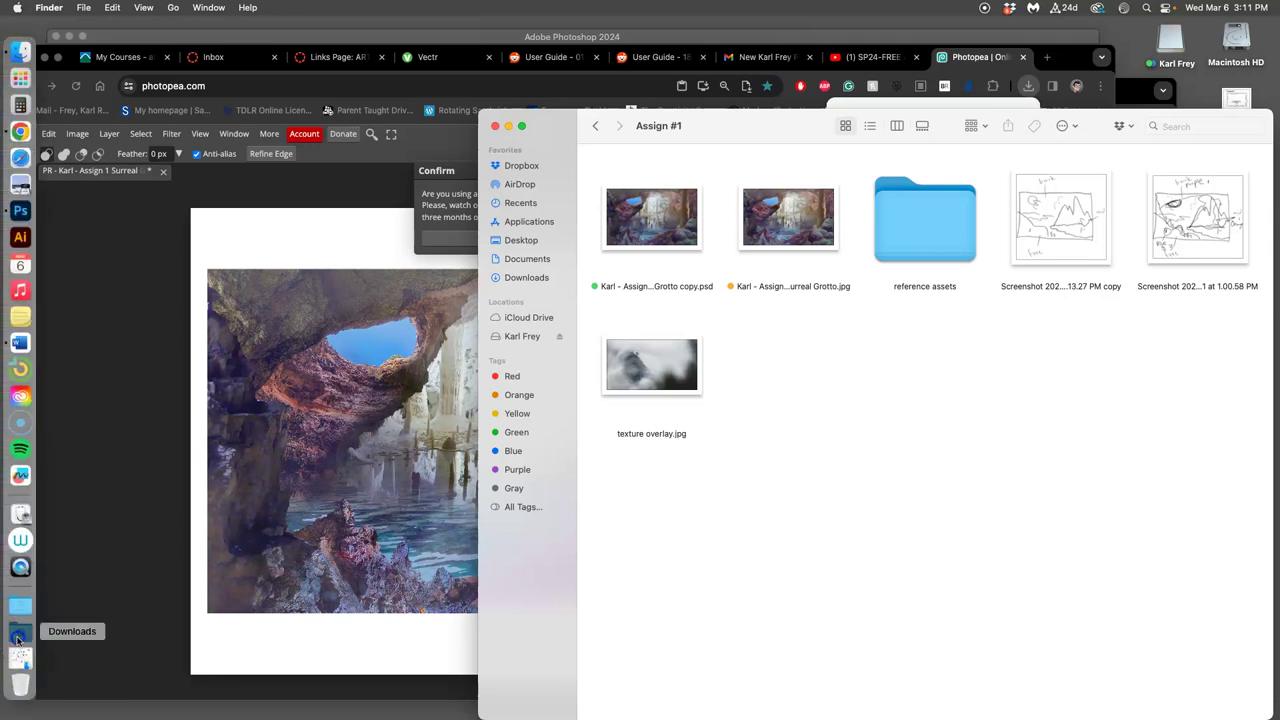
pyautogui.click(18, 657)
pyautogui.moveTo(95, 215); pyautogui.dragTo(1150, 45)
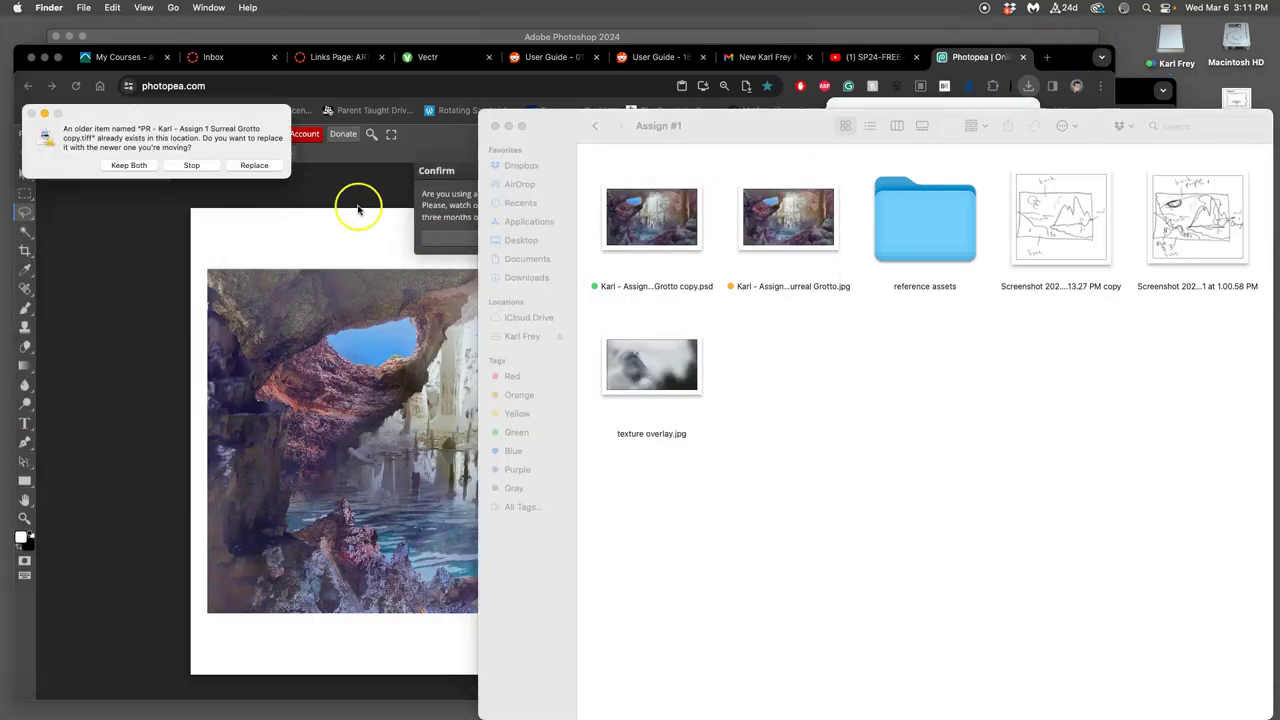
pyautogui.click(254, 166)
pyautogui.click(290, 186)
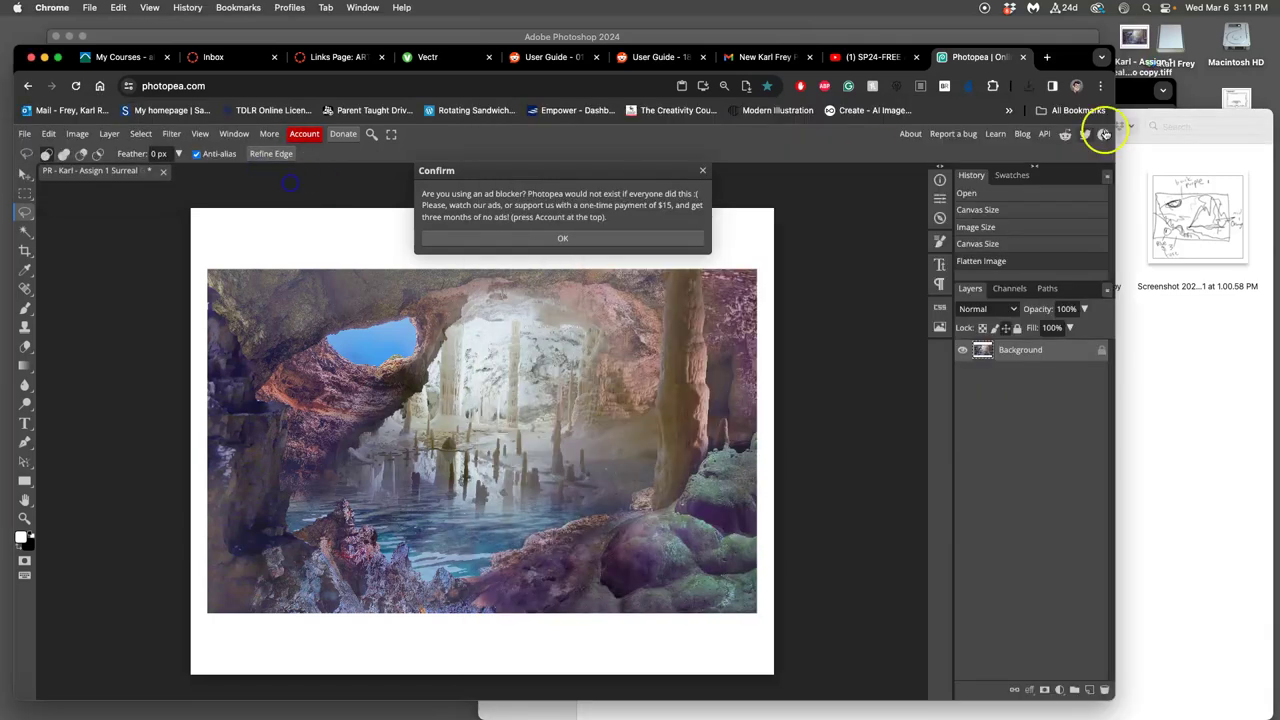
# - Drag the cave TIFF from the desktop into the SP24-1 Dropbox folder and close the preview
pyautogui.click(1134, 92)
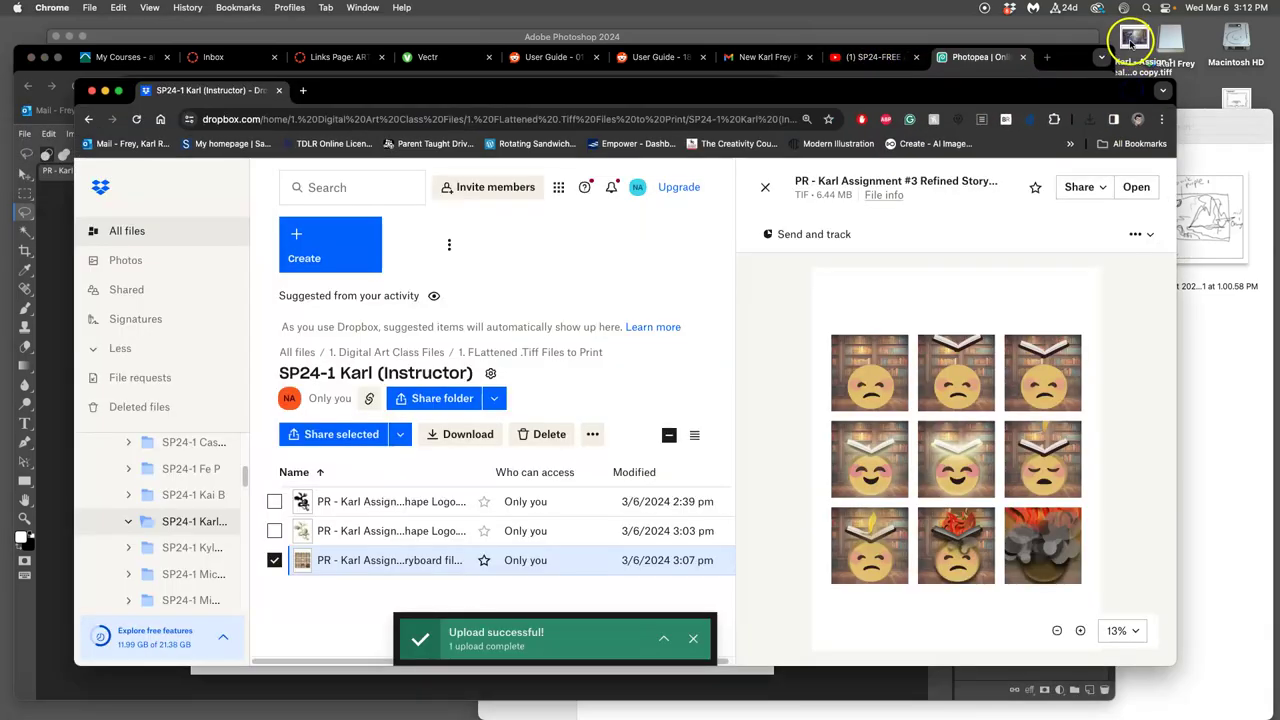
pyautogui.moveTo(1133, 40); pyautogui.dragTo(341, 583)
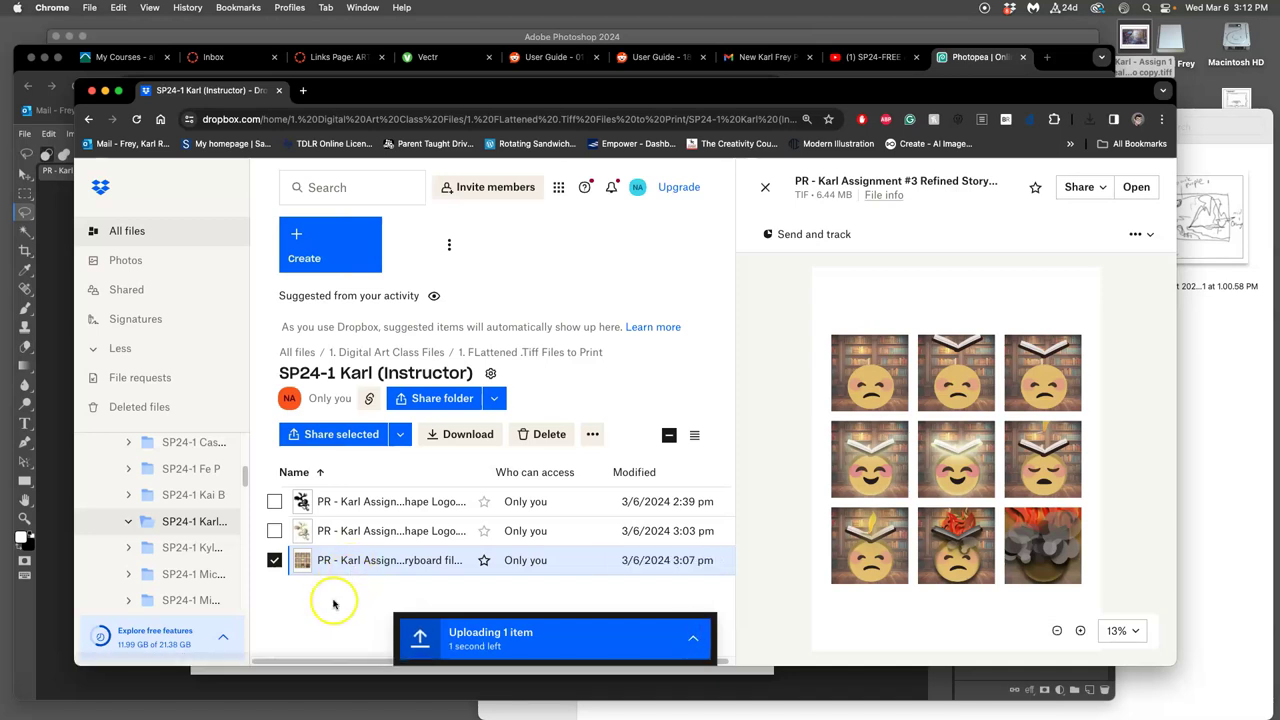
pyautogui.click(334, 602)
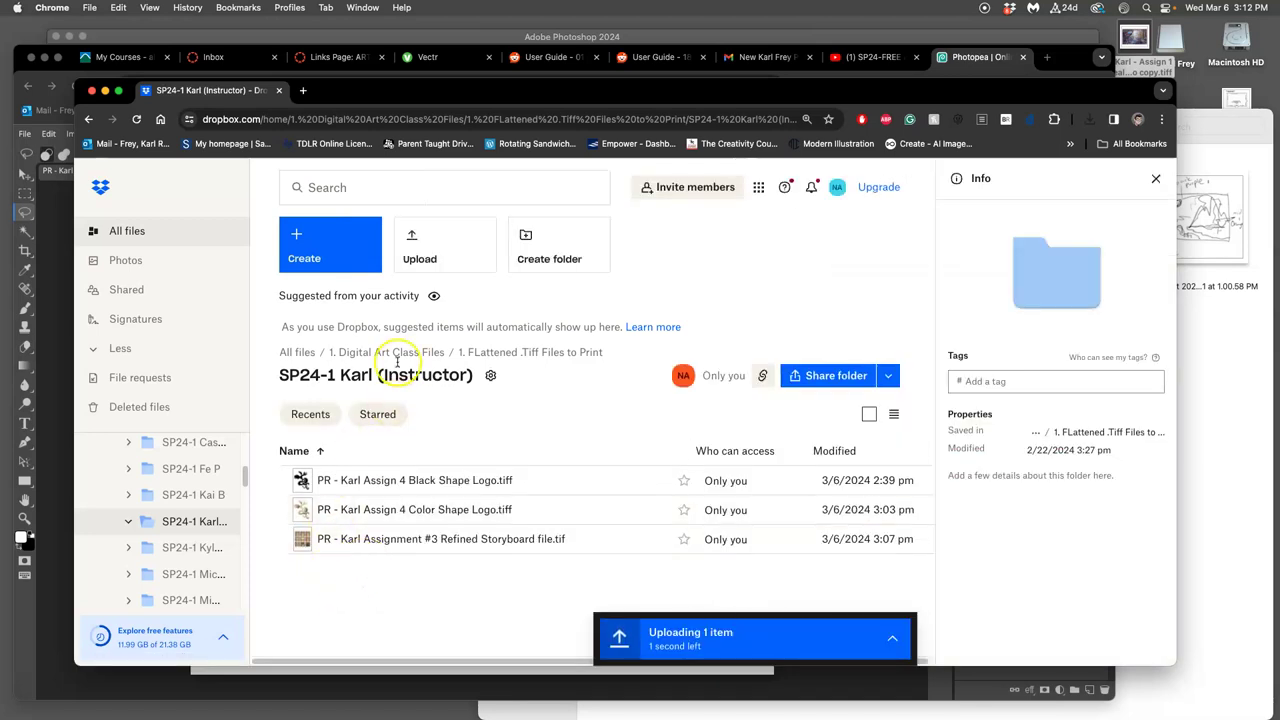
pyautogui.click(480, 354)
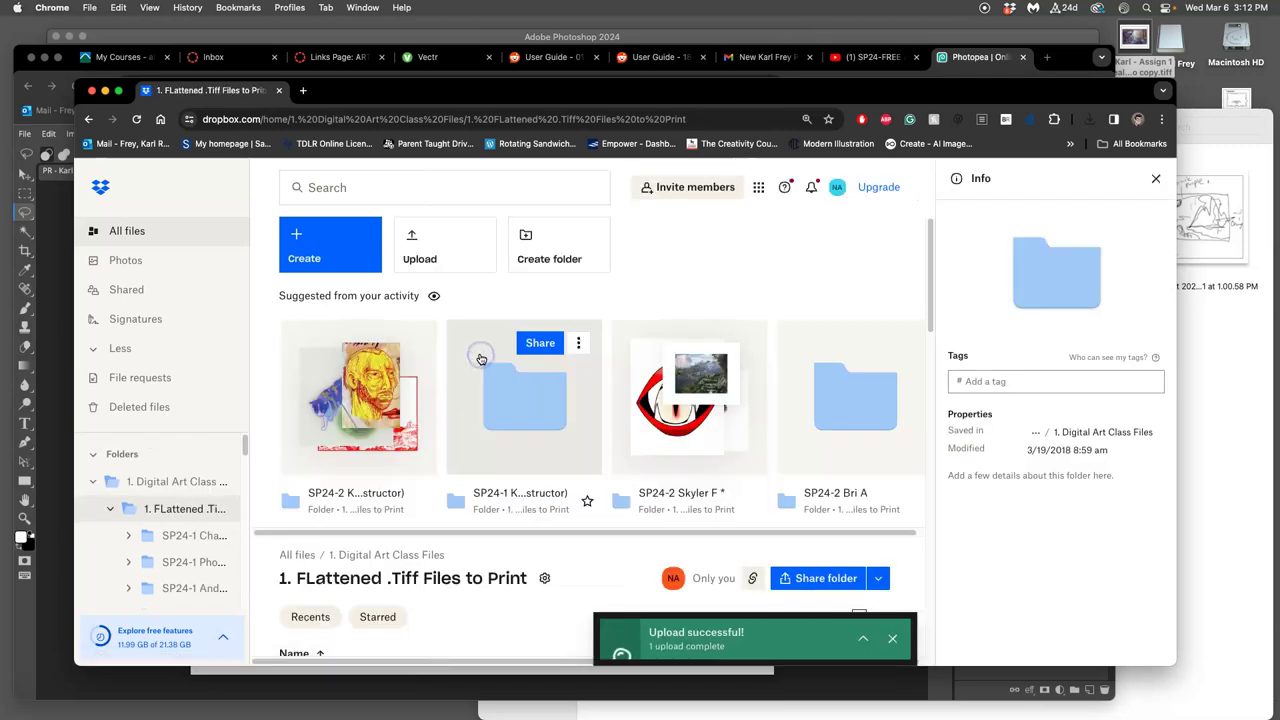
pyautogui.scroll(-5, 521, 558)
pyautogui.scroll(-10, 521, 560)
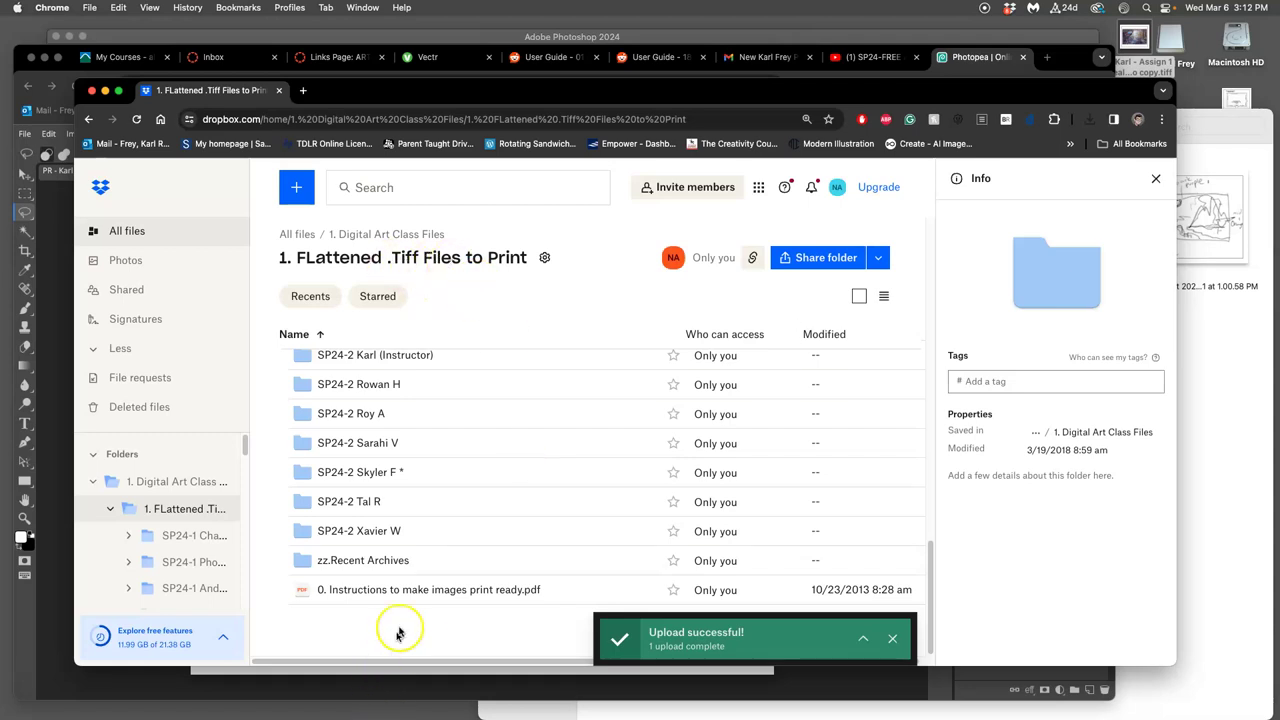
pyautogui.click(420, 592)
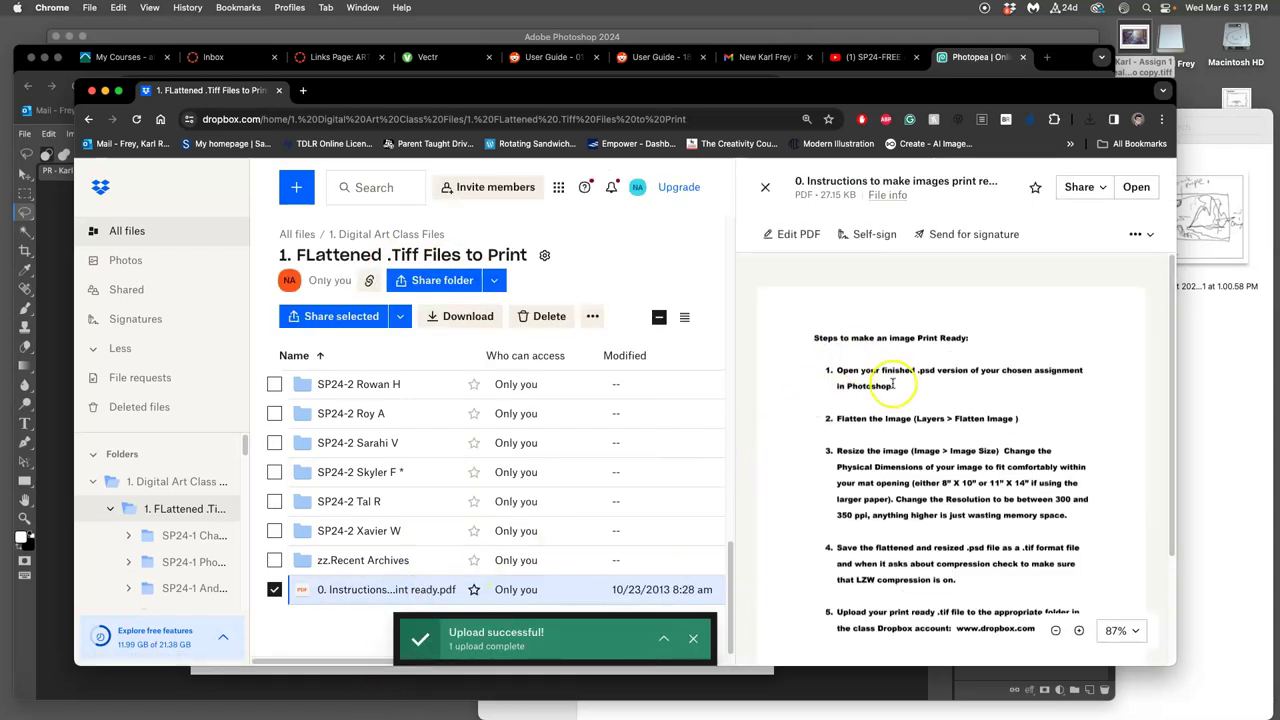
pyautogui.scroll(-3, 915, 417)
pyautogui.scroll(3, 915, 417)
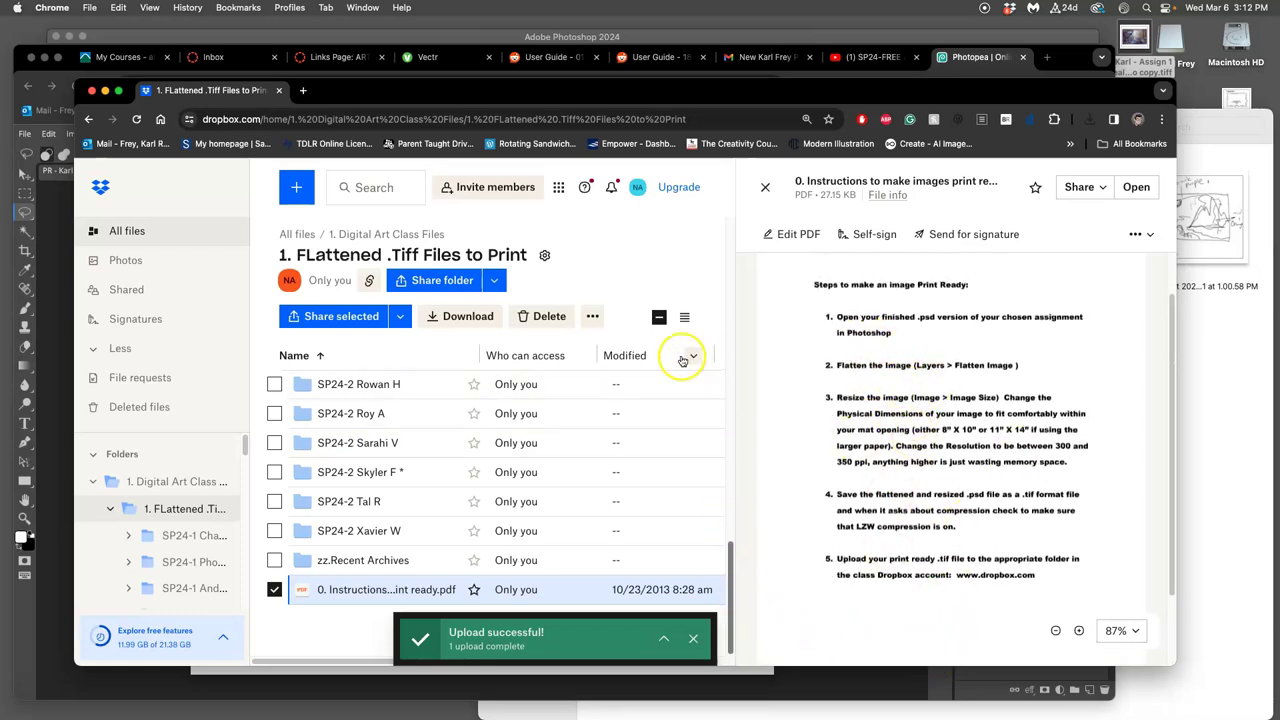
pyautogui.click(686, 266)
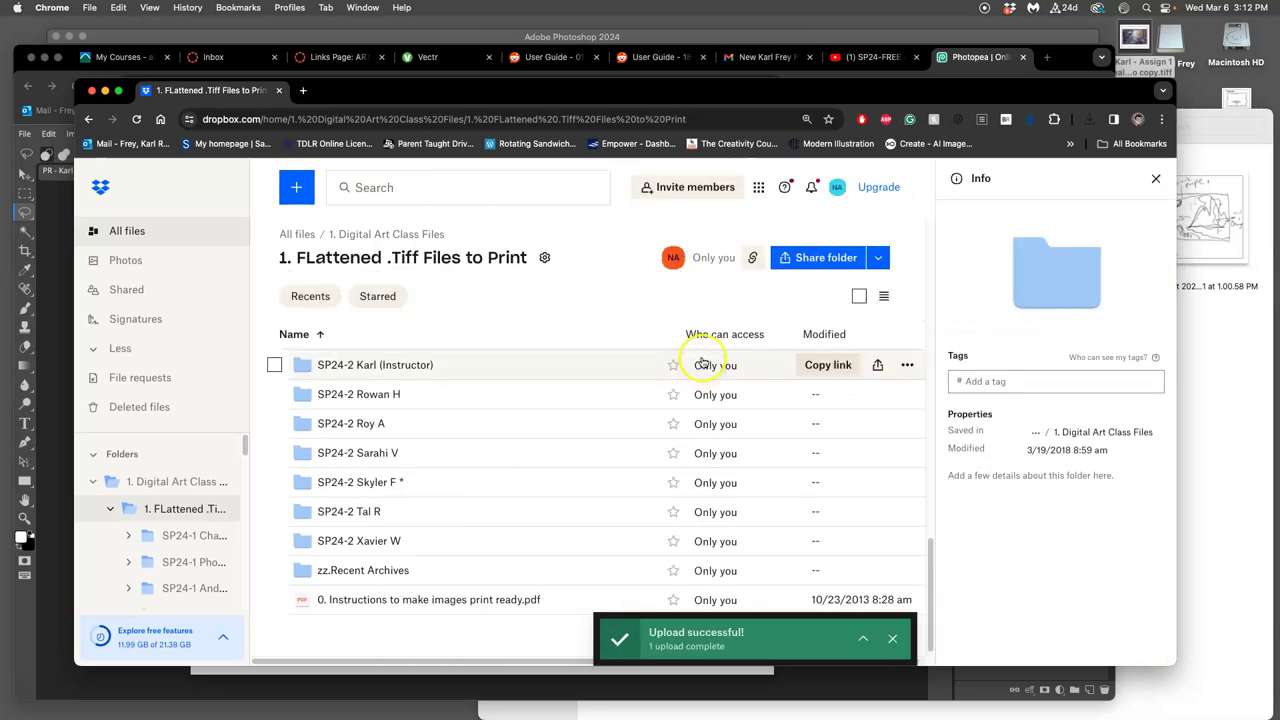
pyautogui.scroll(10, 703, 364)
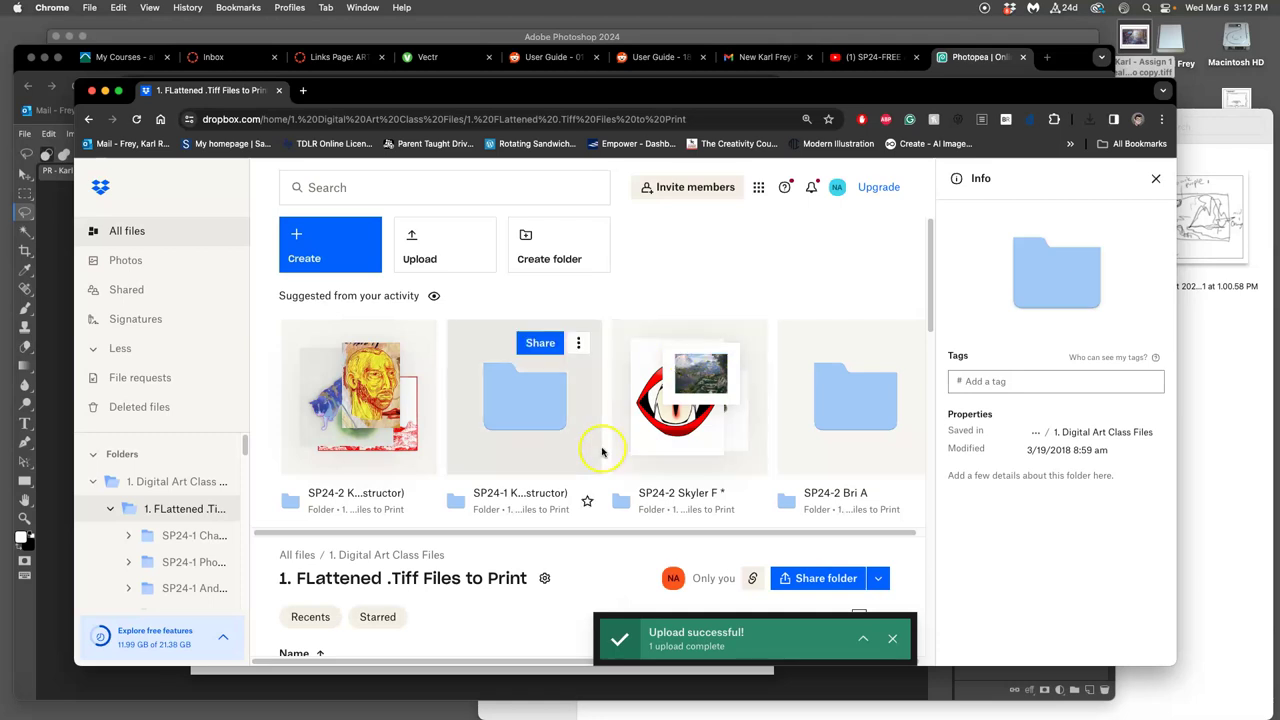